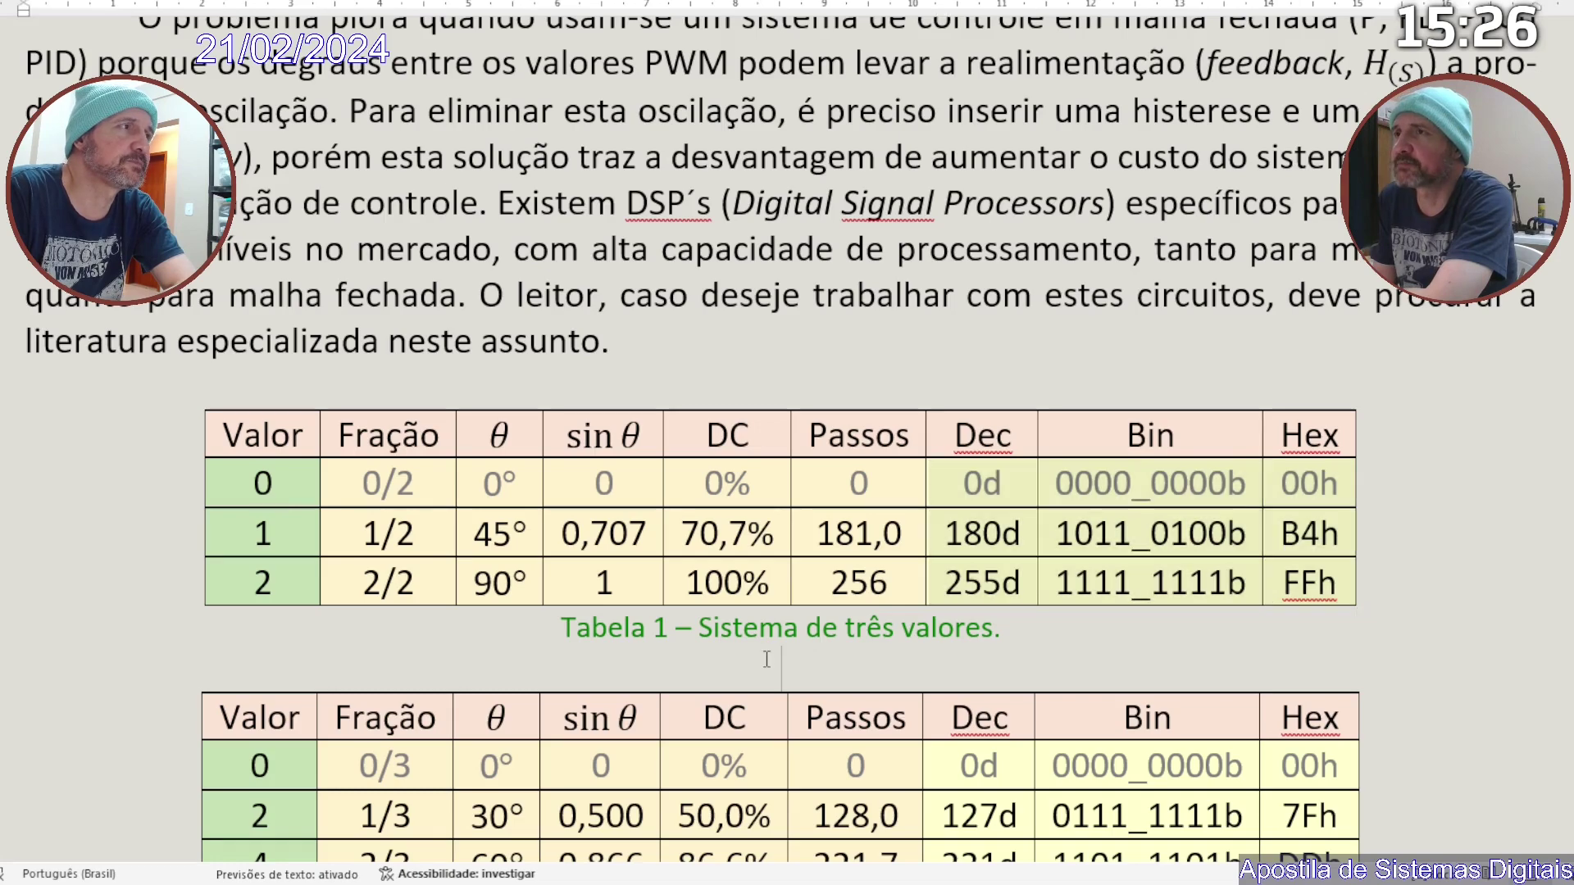
Compare the fractions in Tabela 1 and Tabela 2, and review Tabela 2's angle, sine and DC columns.
scroll(766, 659, down, 3)
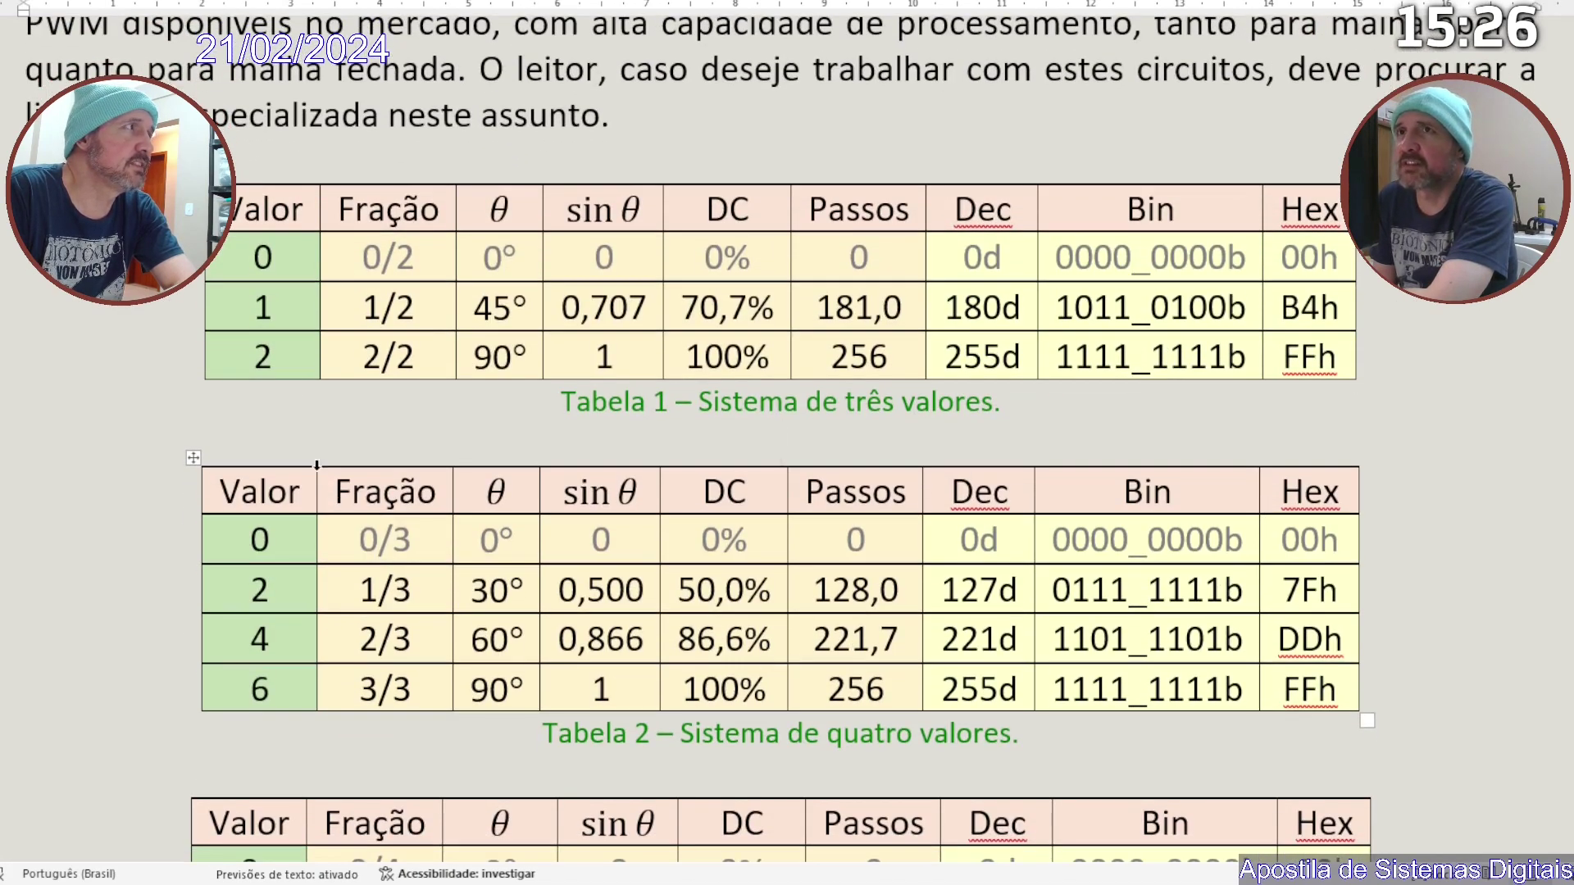
drag(364, 258, 373, 357)
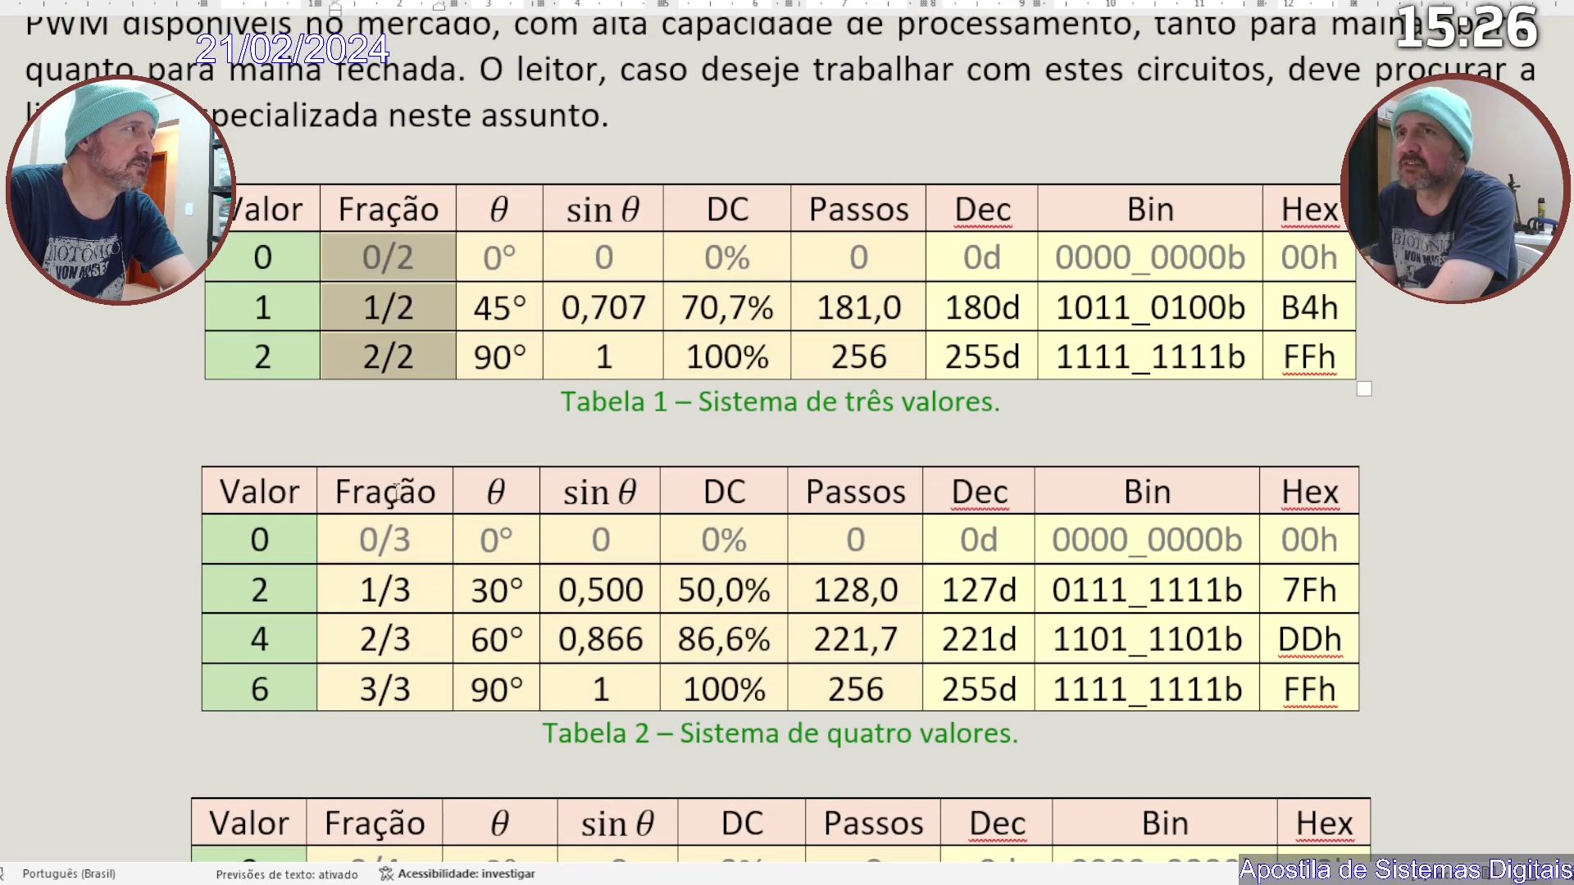
click(381, 571)
drag(382, 571, 352, 682)
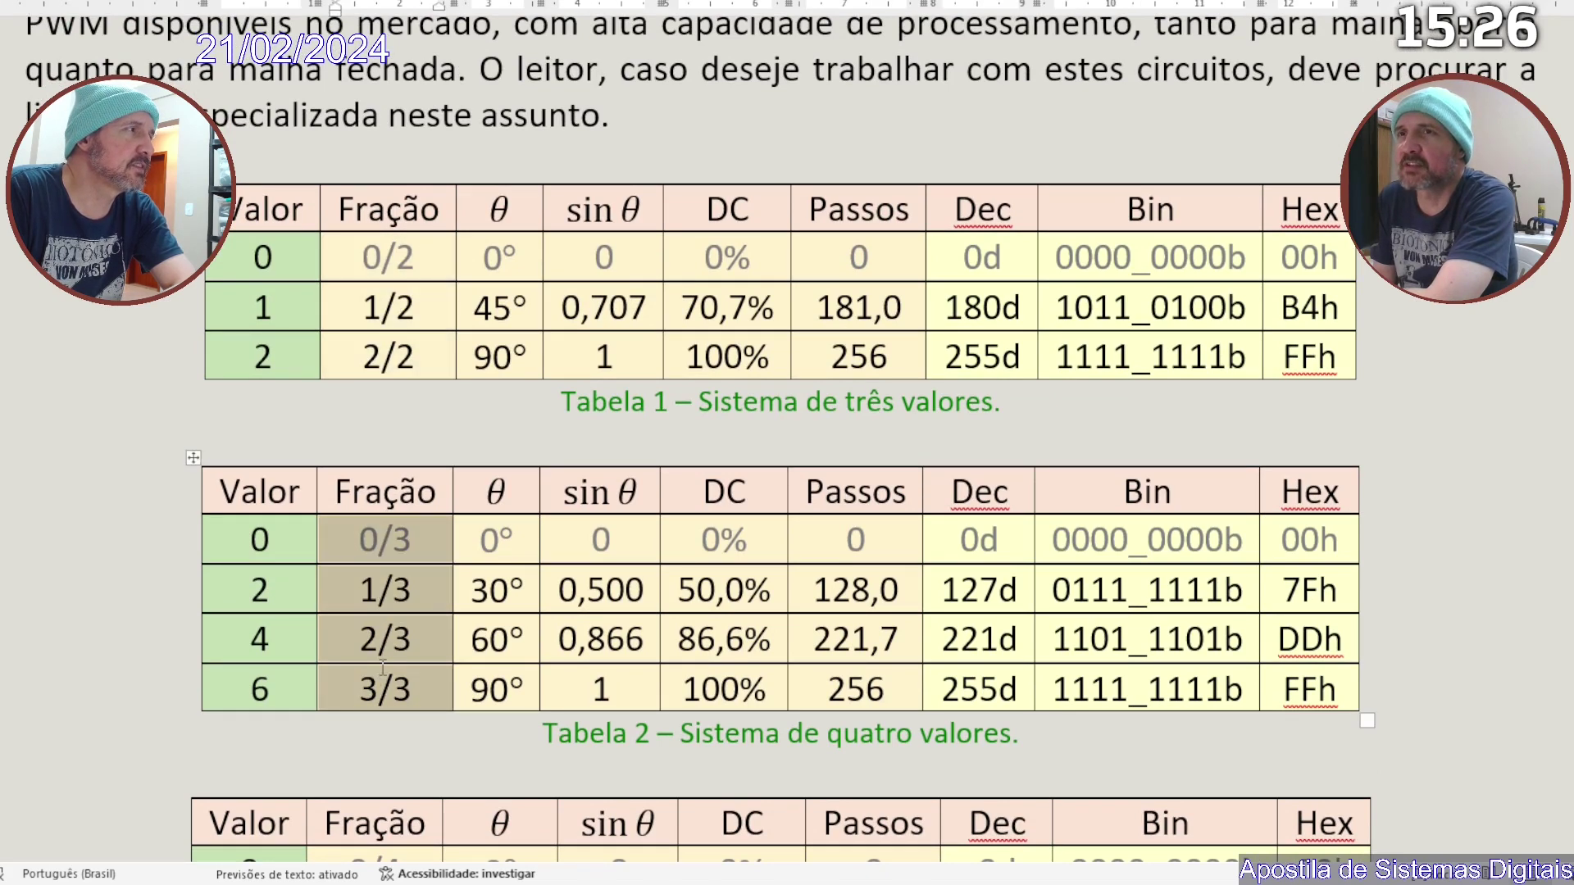
click(354, 683)
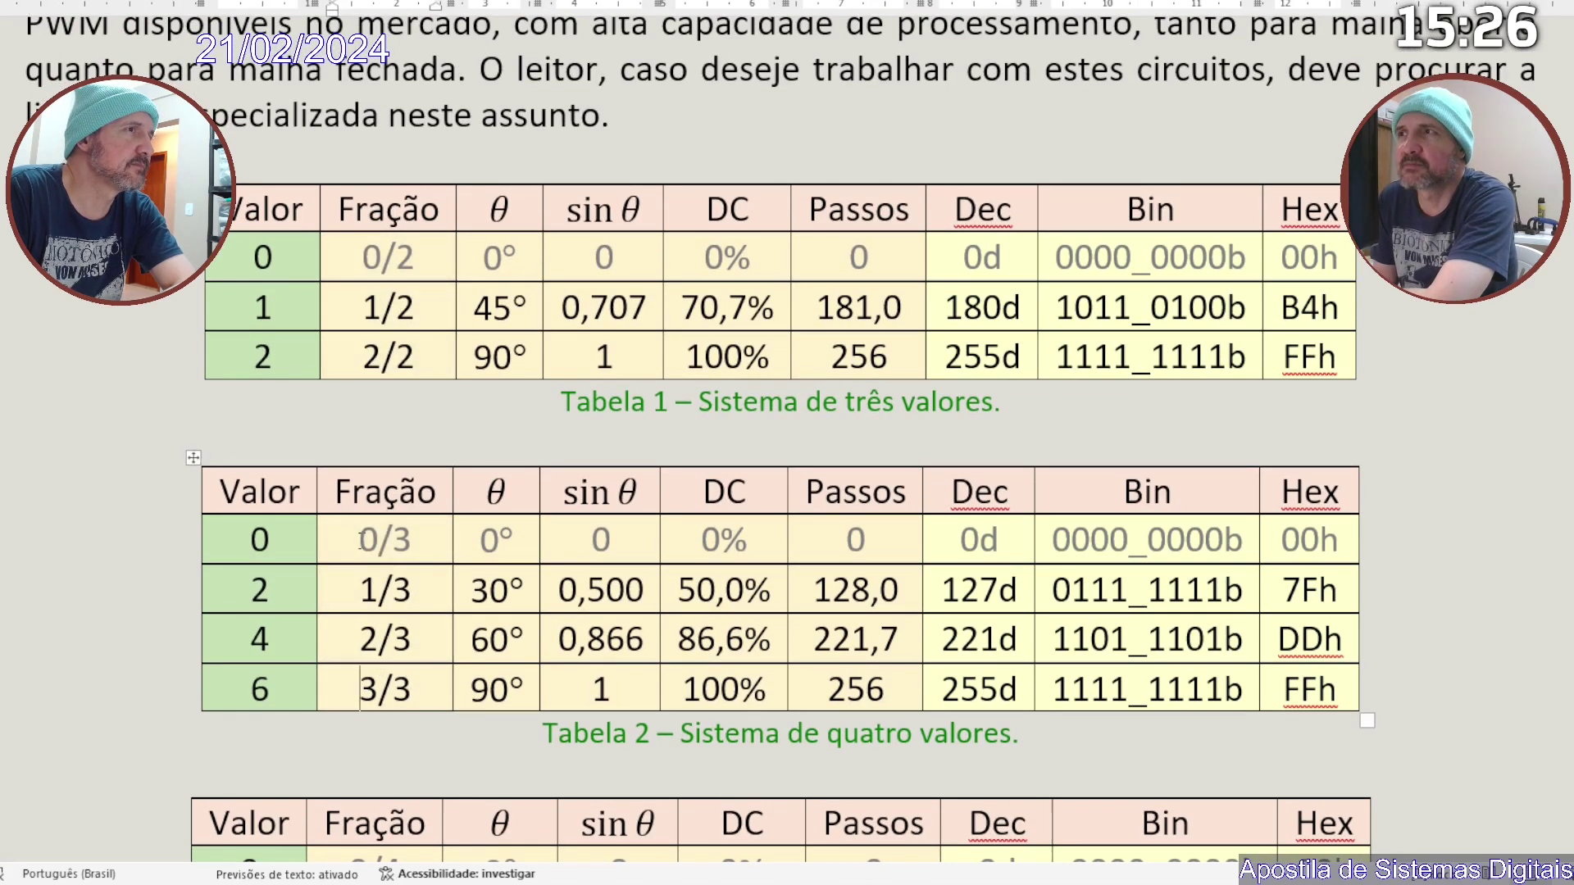
drag(361, 540, 478, 691)
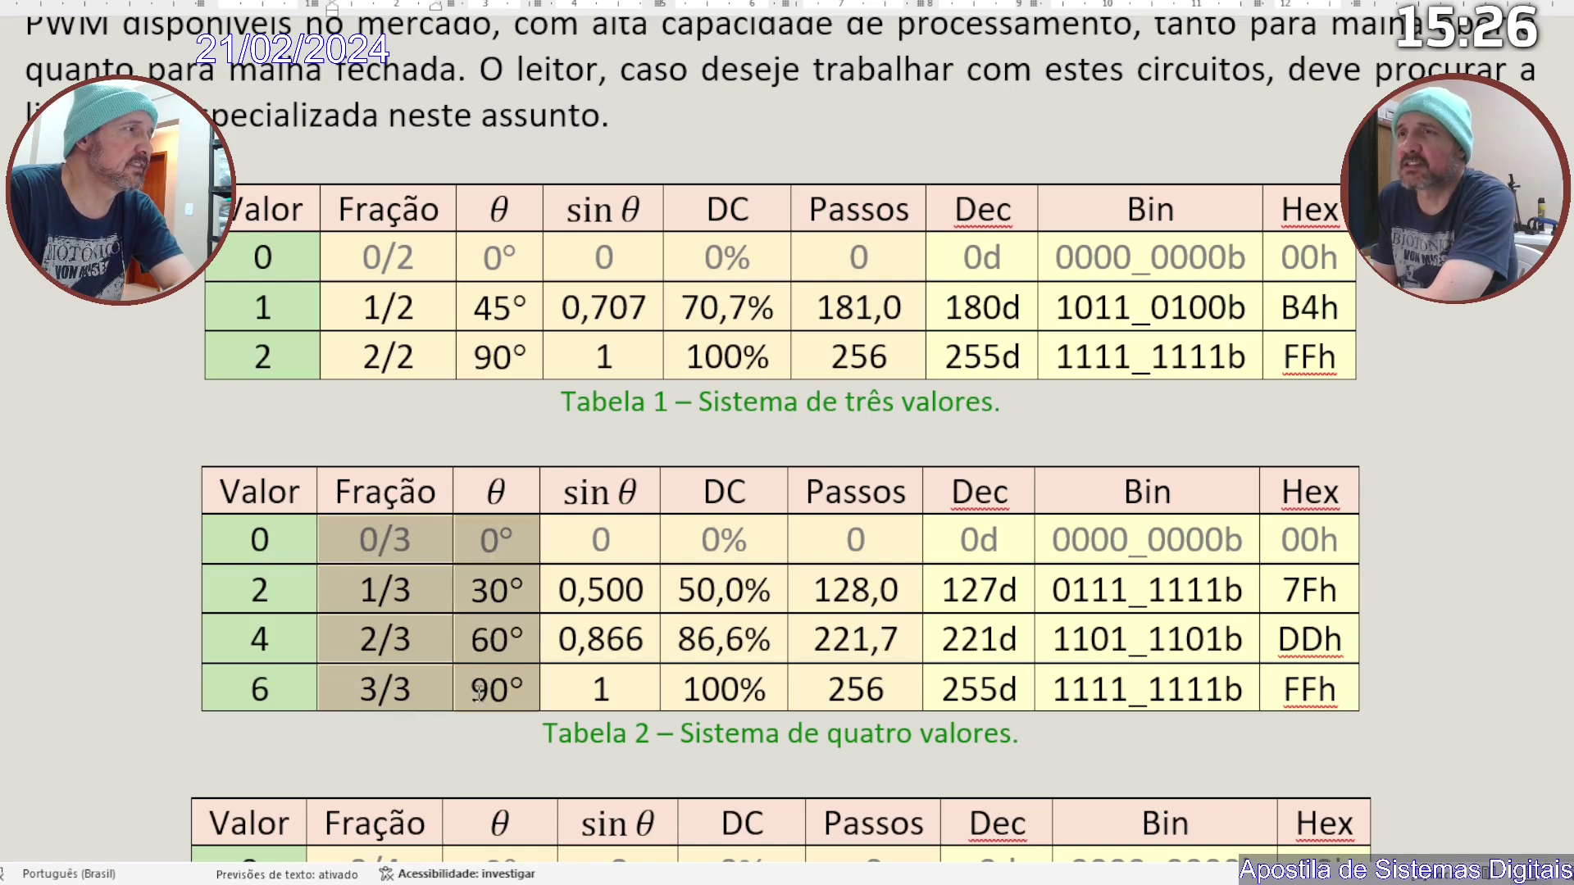
drag(477, 691, 665, 695)
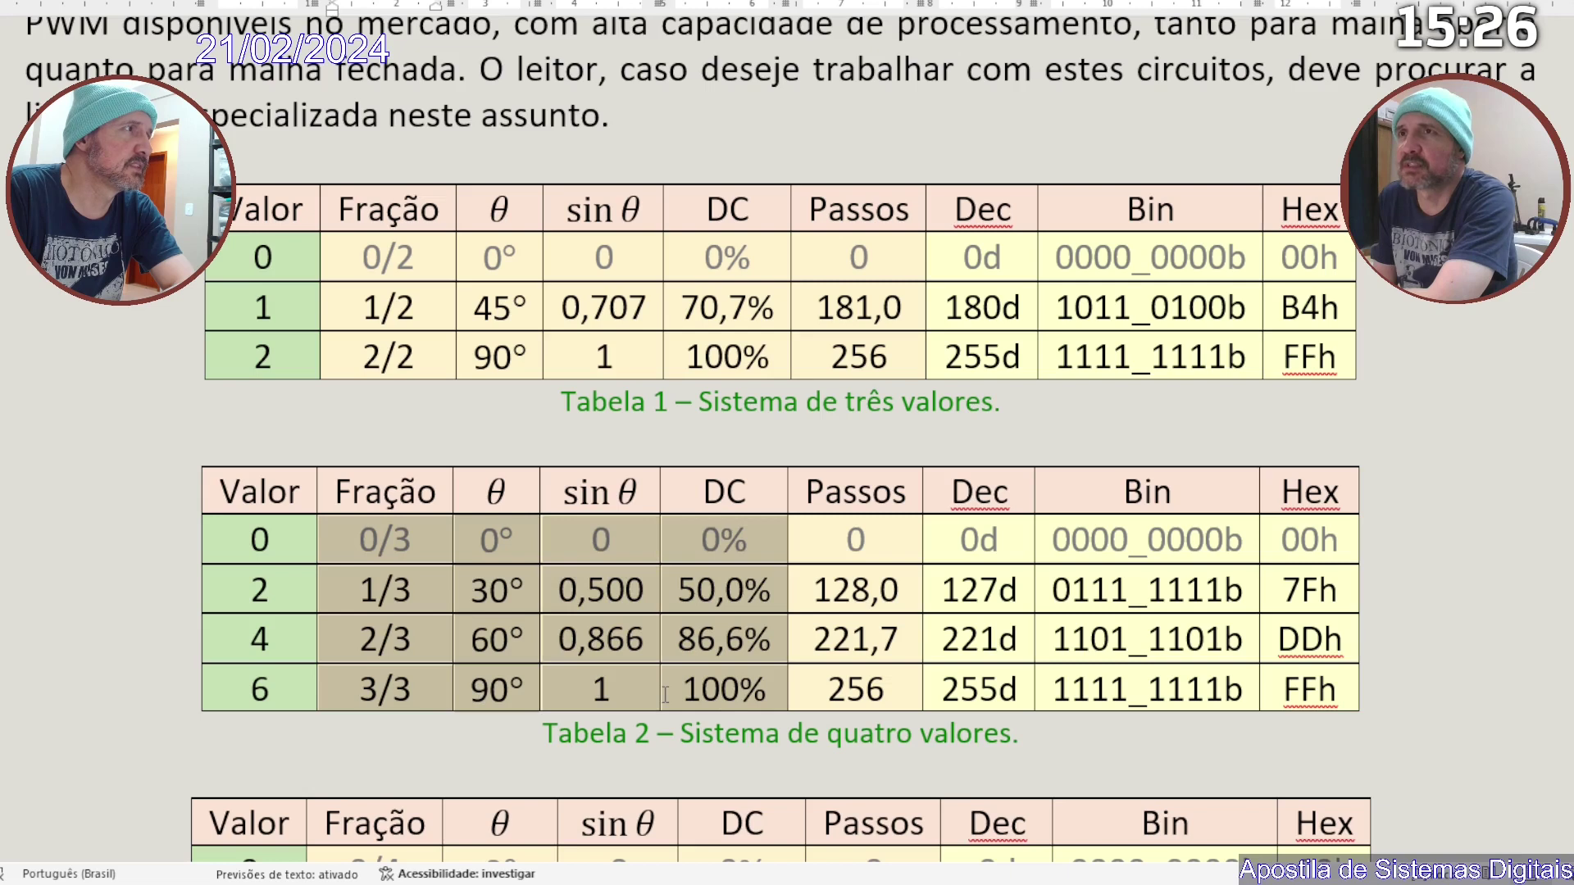
click(564, 601)
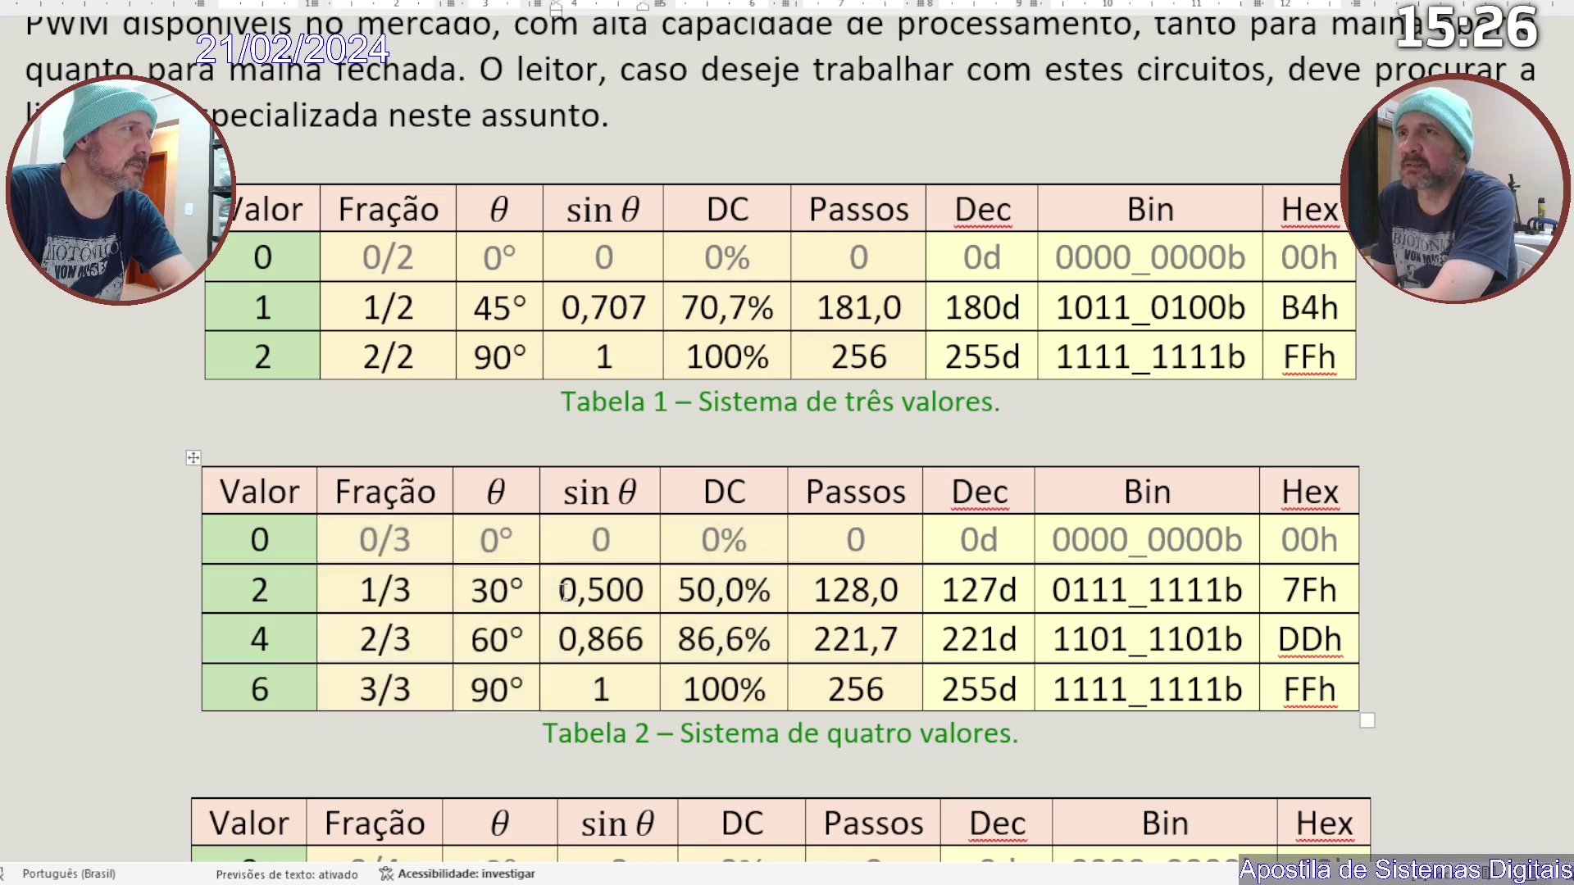
drag(564, 594, 639, 600)
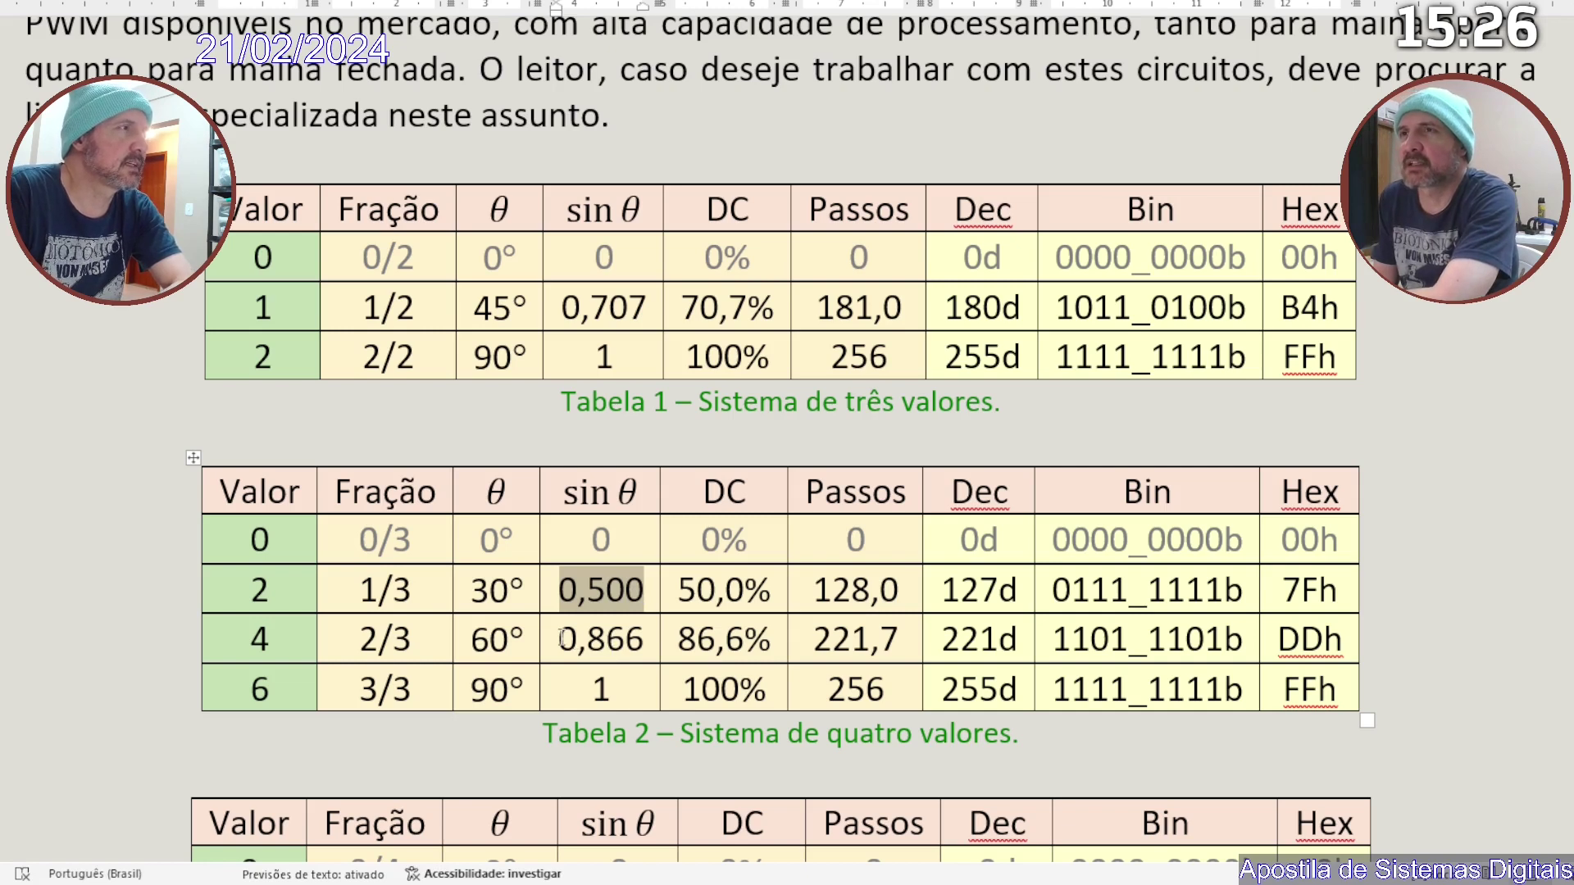
drag(562, 639, 645, 640)
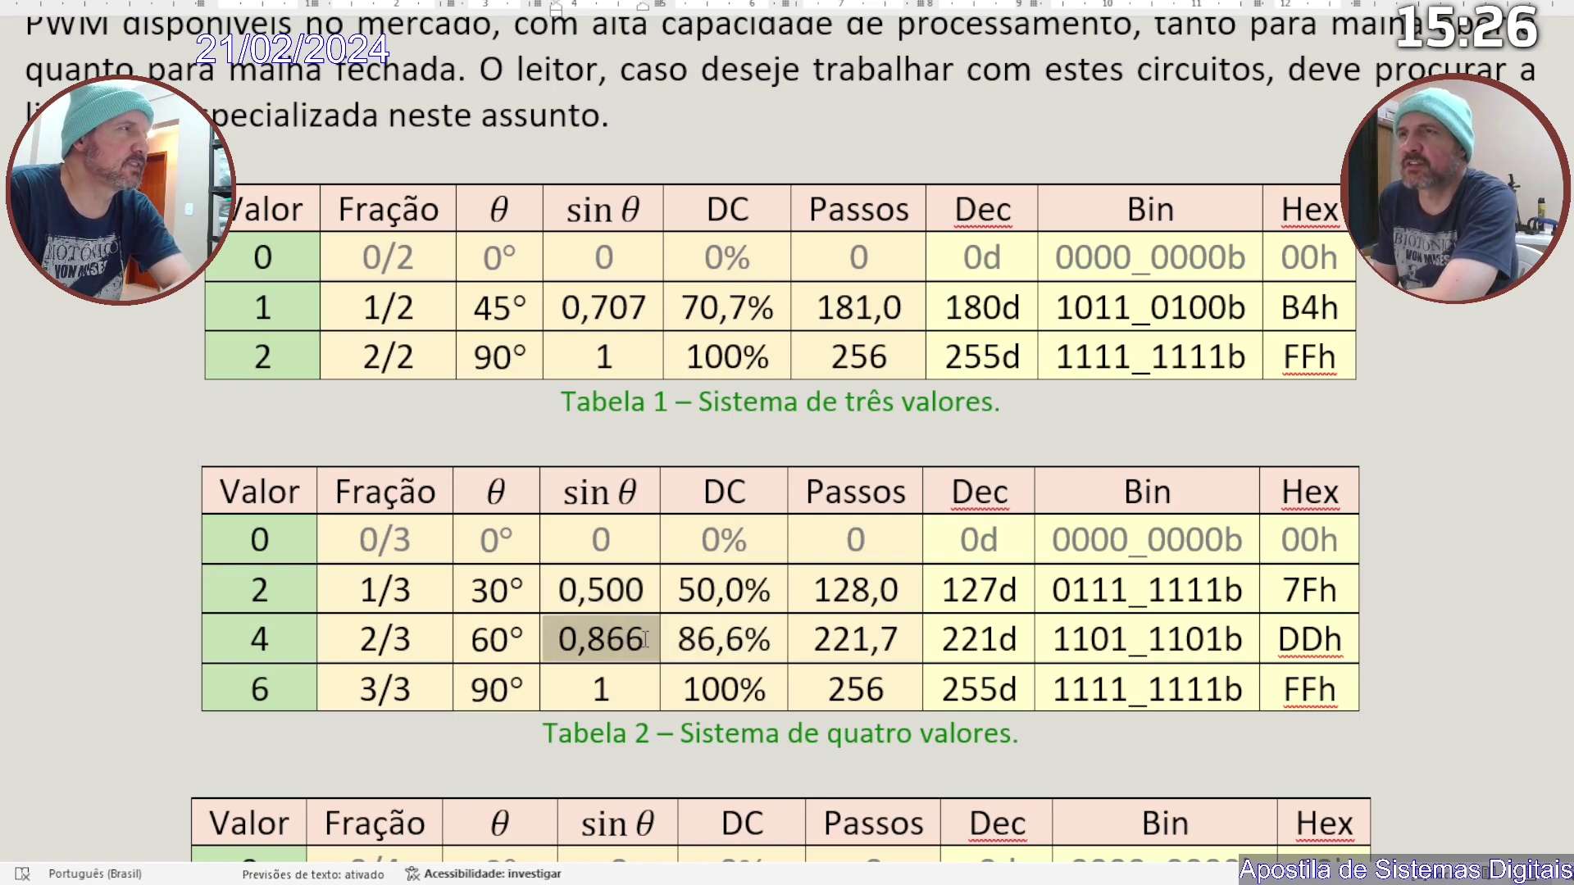
click(731, 518)
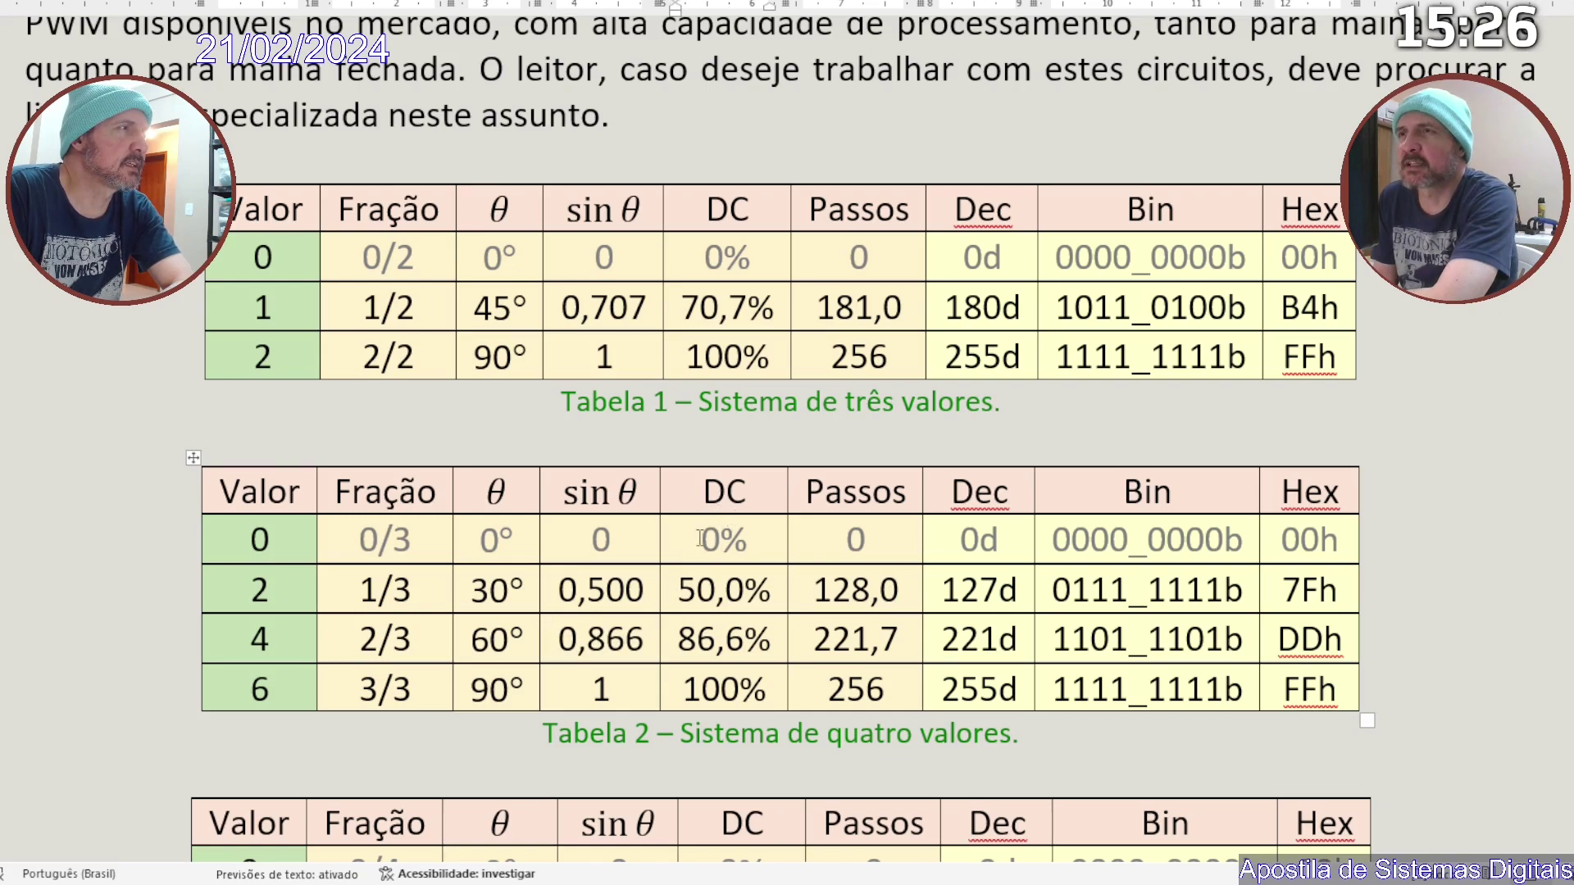
drag(703, 538, 672, 662)
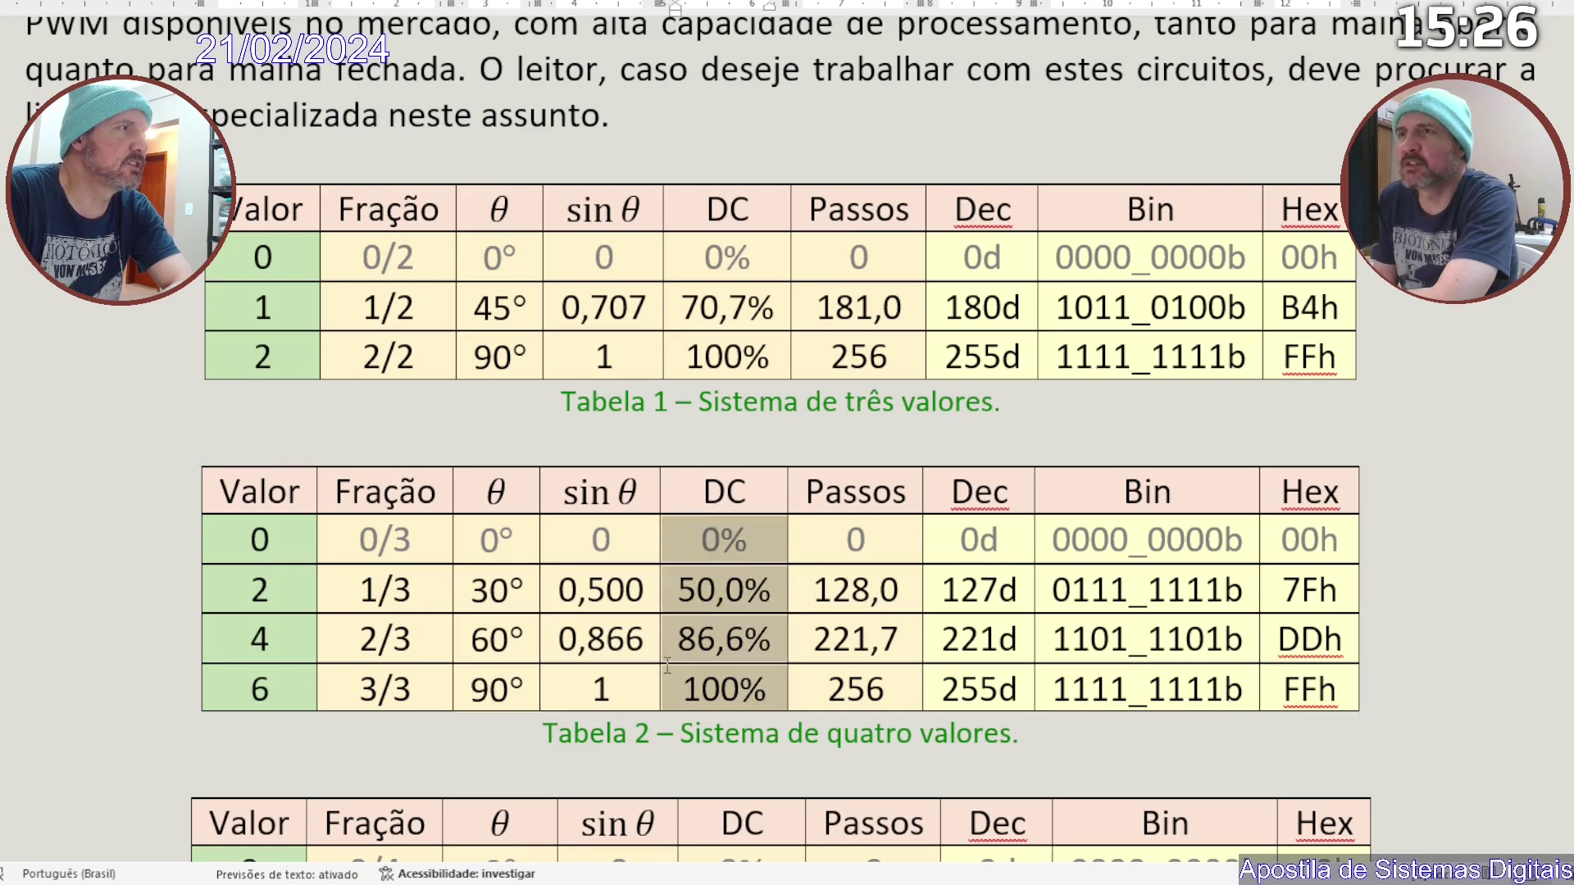
click(721, 666)
Review the Passos column of Tabela 2 and its Dec, Bin and Hex conversions.
drag(828, 499, 823, 701)
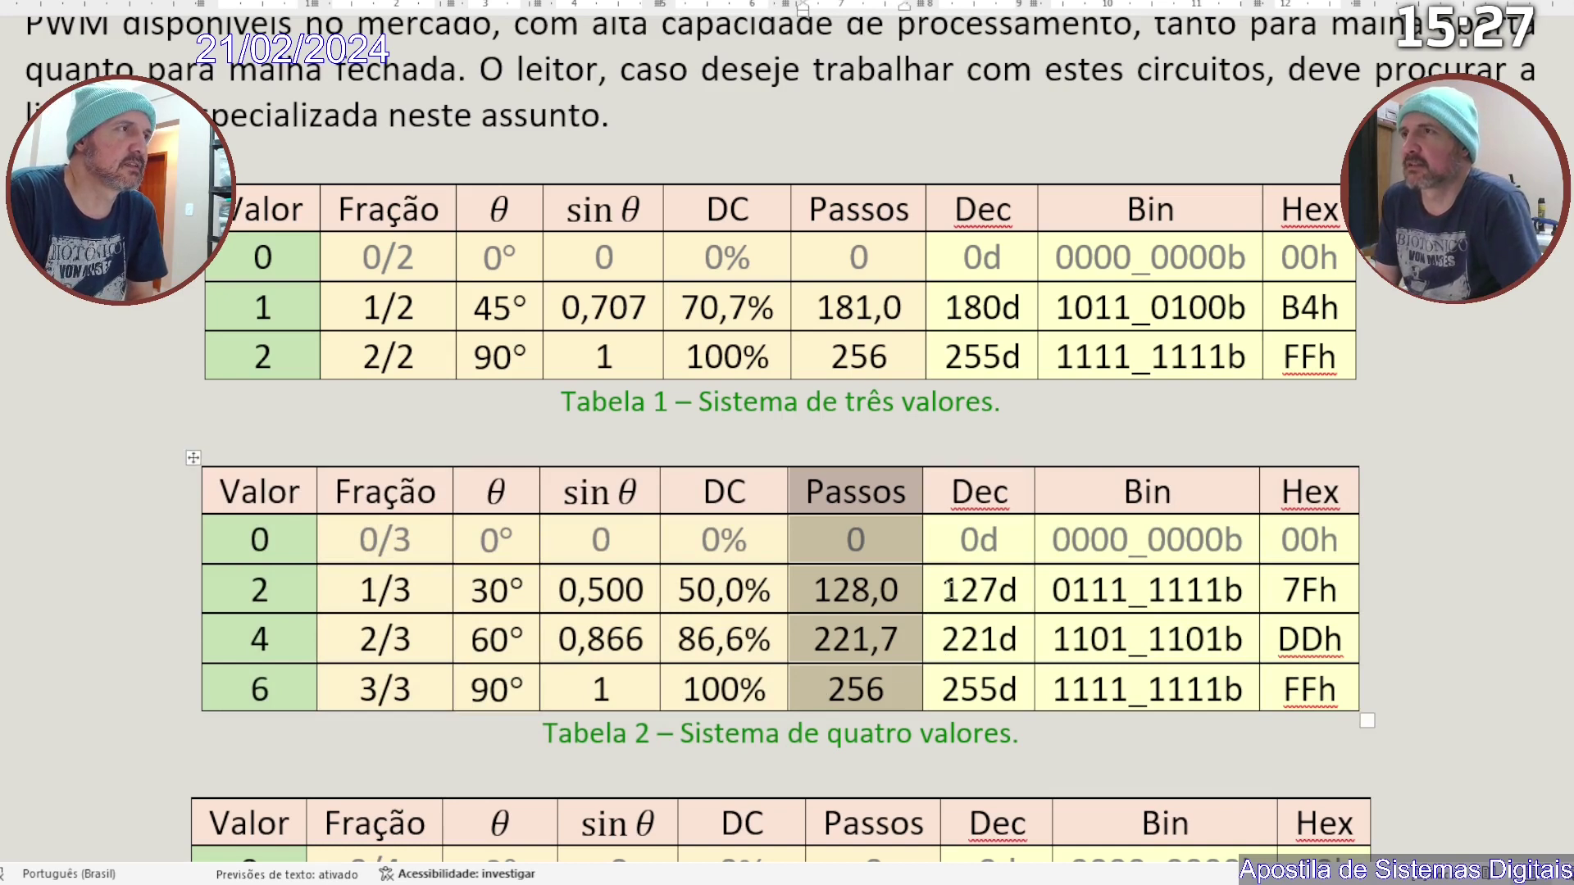
ctrl+double_click(990, 500)
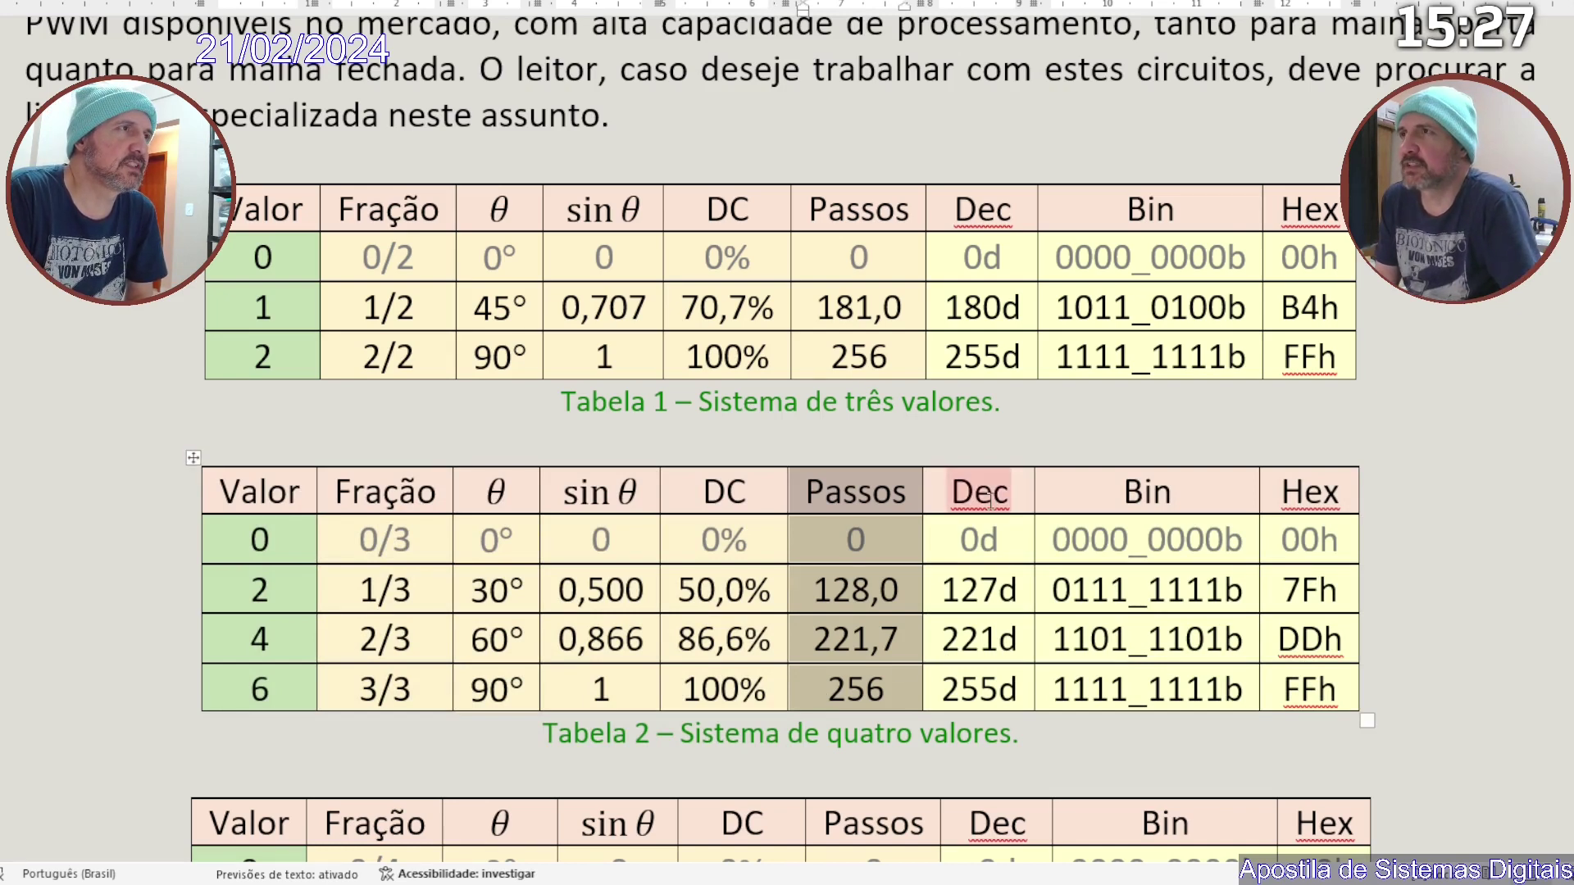
drag(990, 500, 1159, 643)
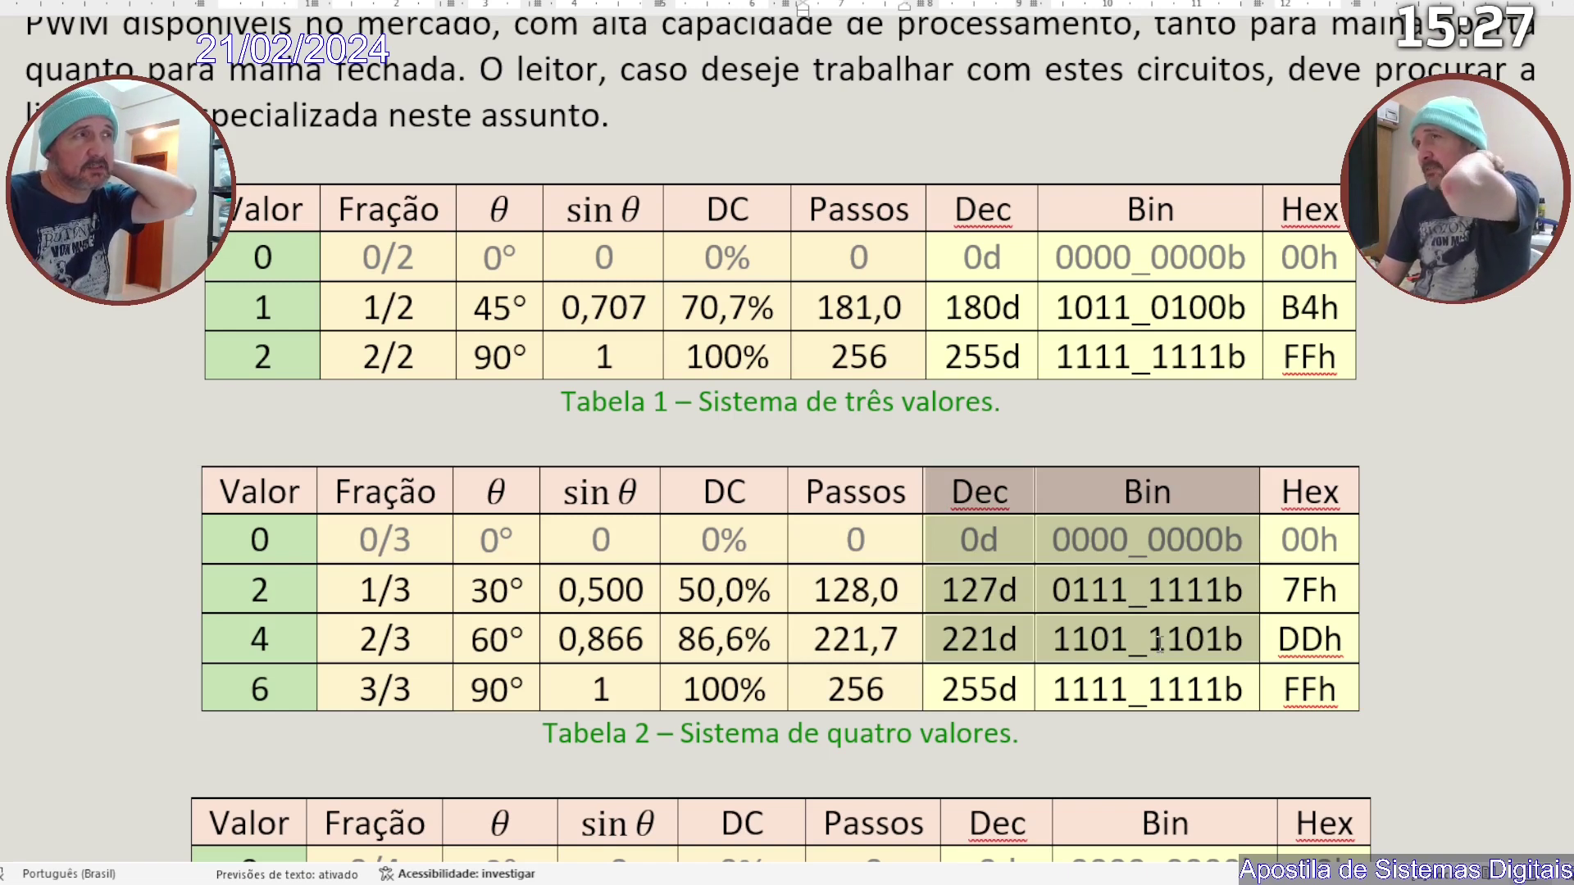
drag(1159, 644, 1285, 679)
click(1318, 541)
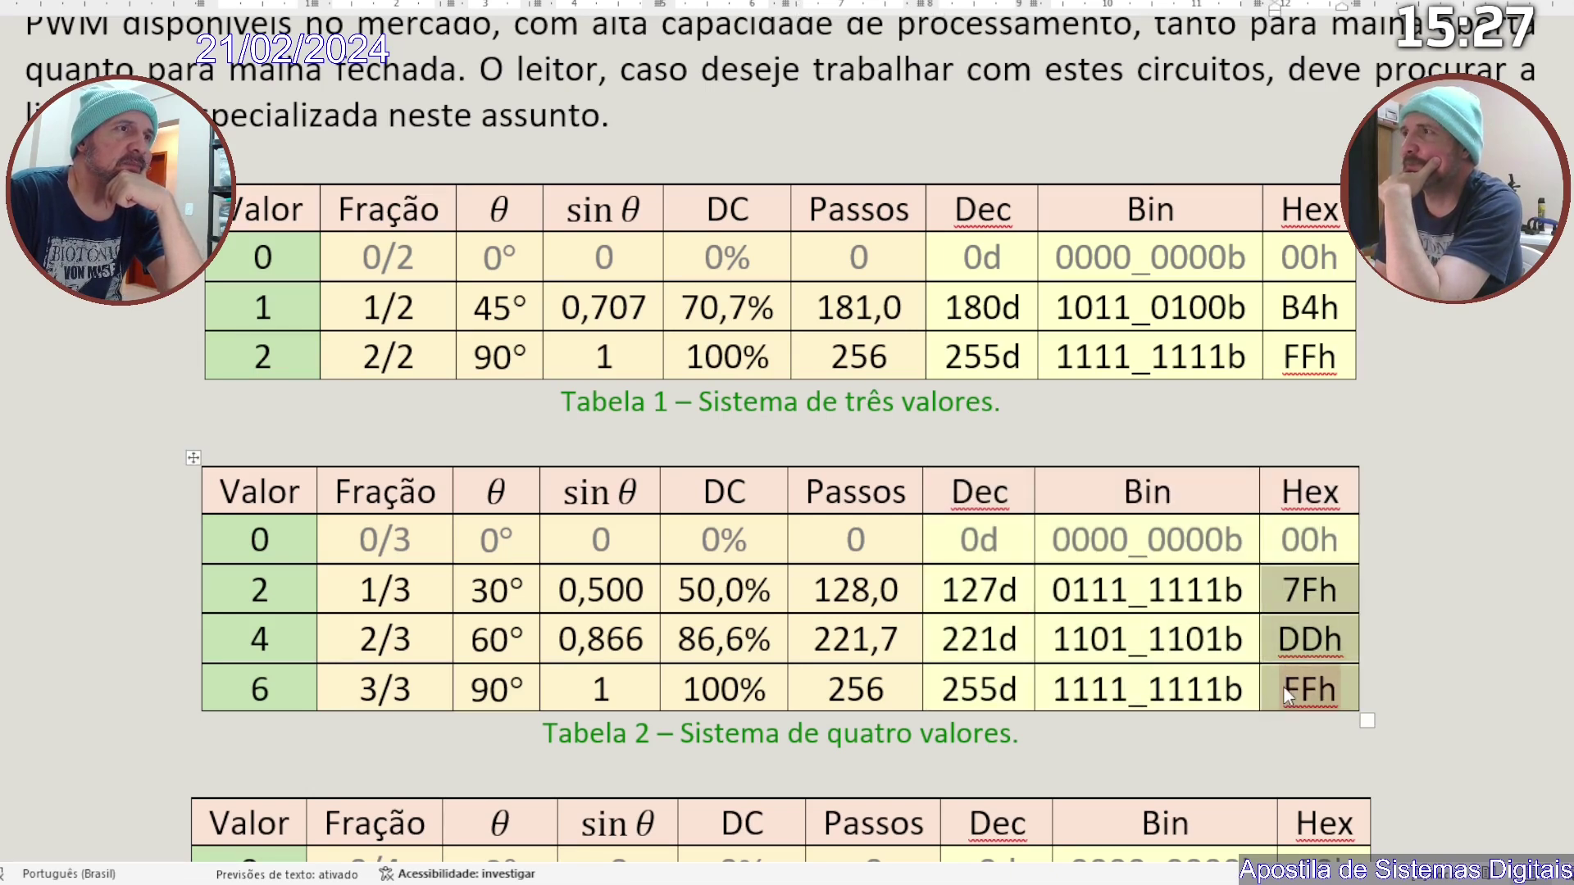
click(1285, 680)
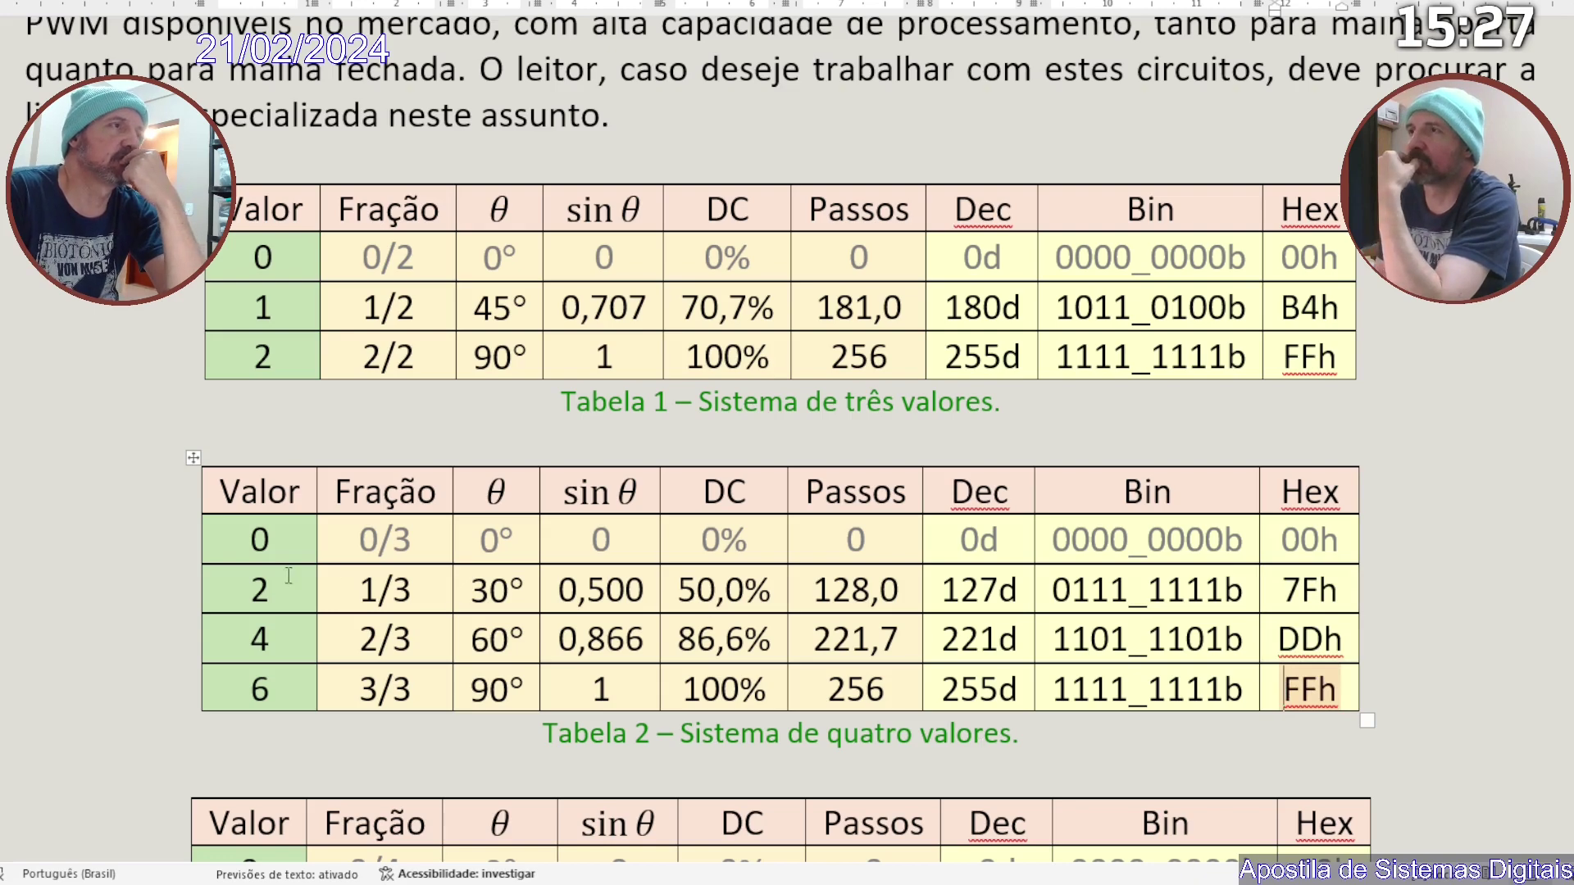
click(971, 546)
drag(975, 548, 1310, 687)
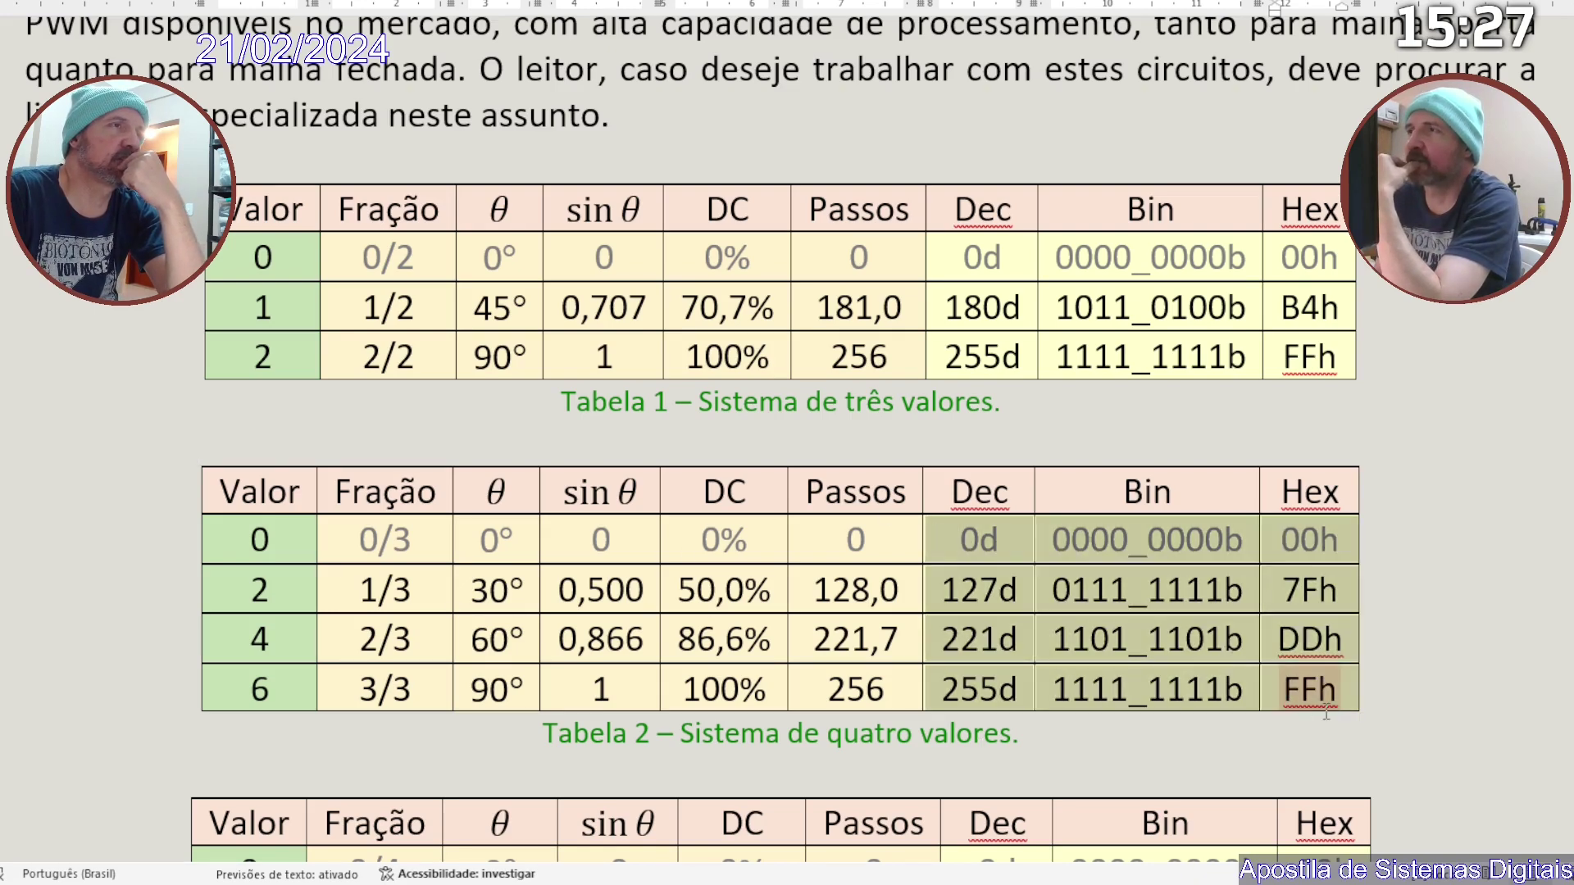
Review the fractions, angles, sines, duty cycles, steps and Dec, Bin and Hex conversions in Tabela 3.
scroll(593, 605, down, 1)
scroll(593, 605, down, 5)
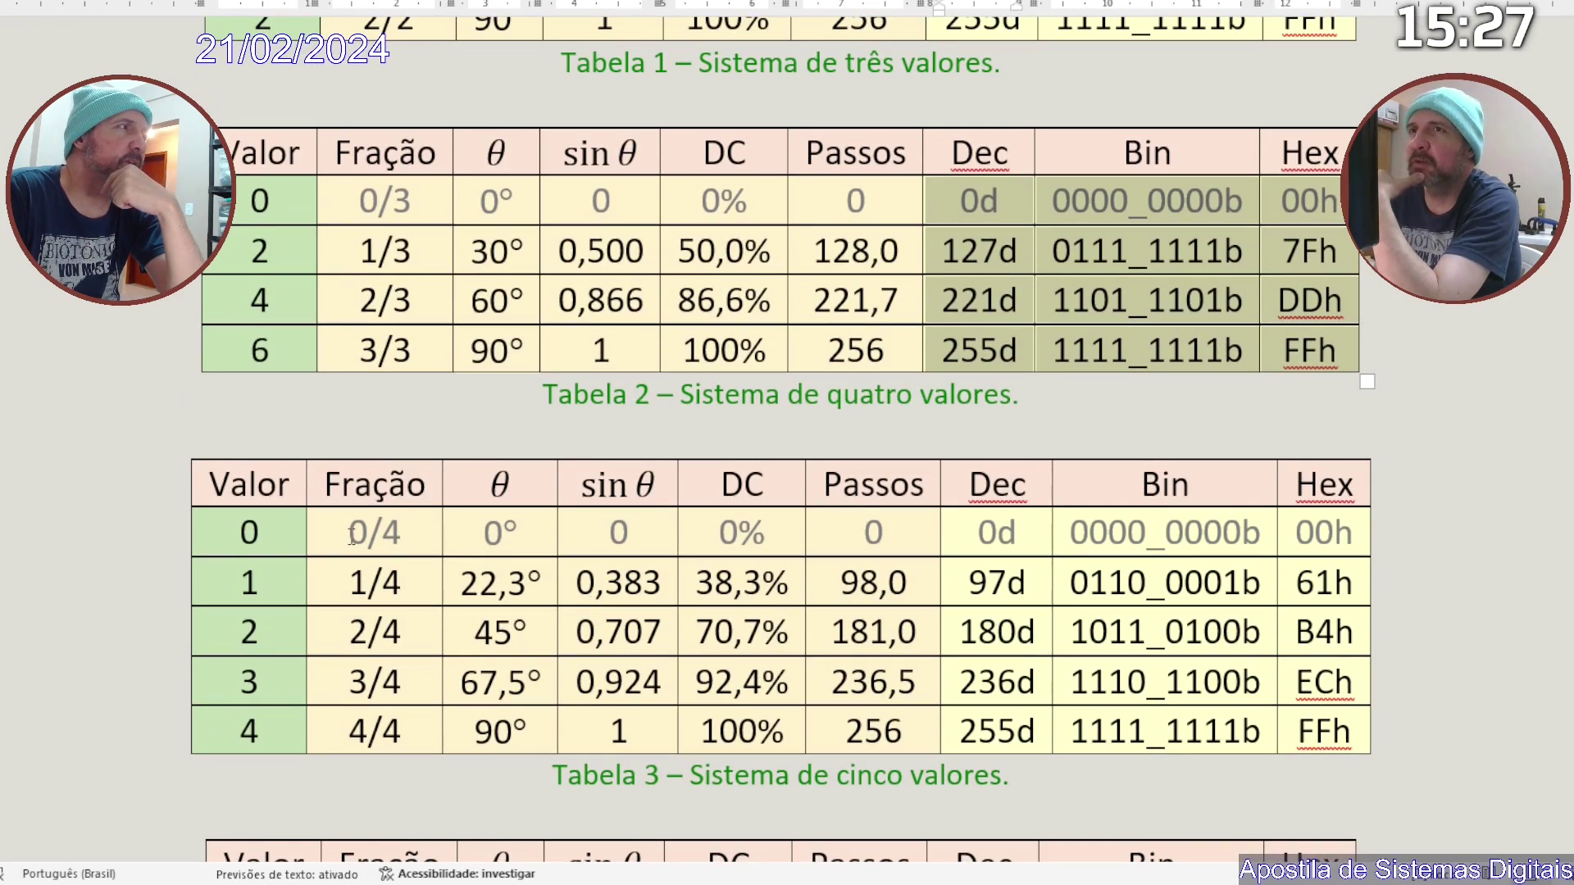
drag(351, 537, 344, 730)
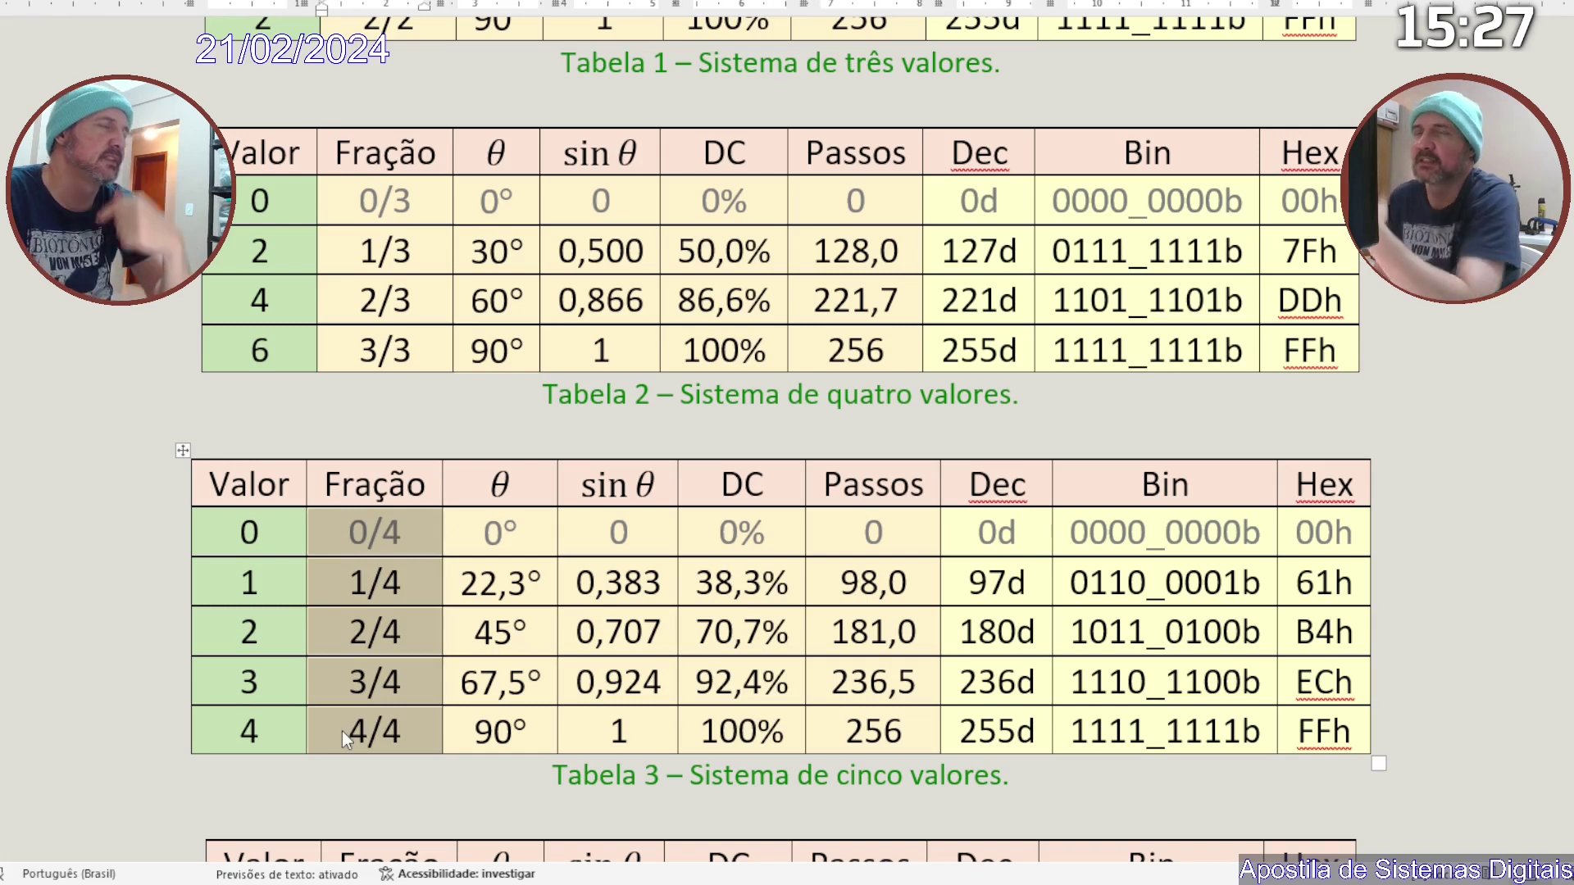
drag(549, 537, 832, 711)
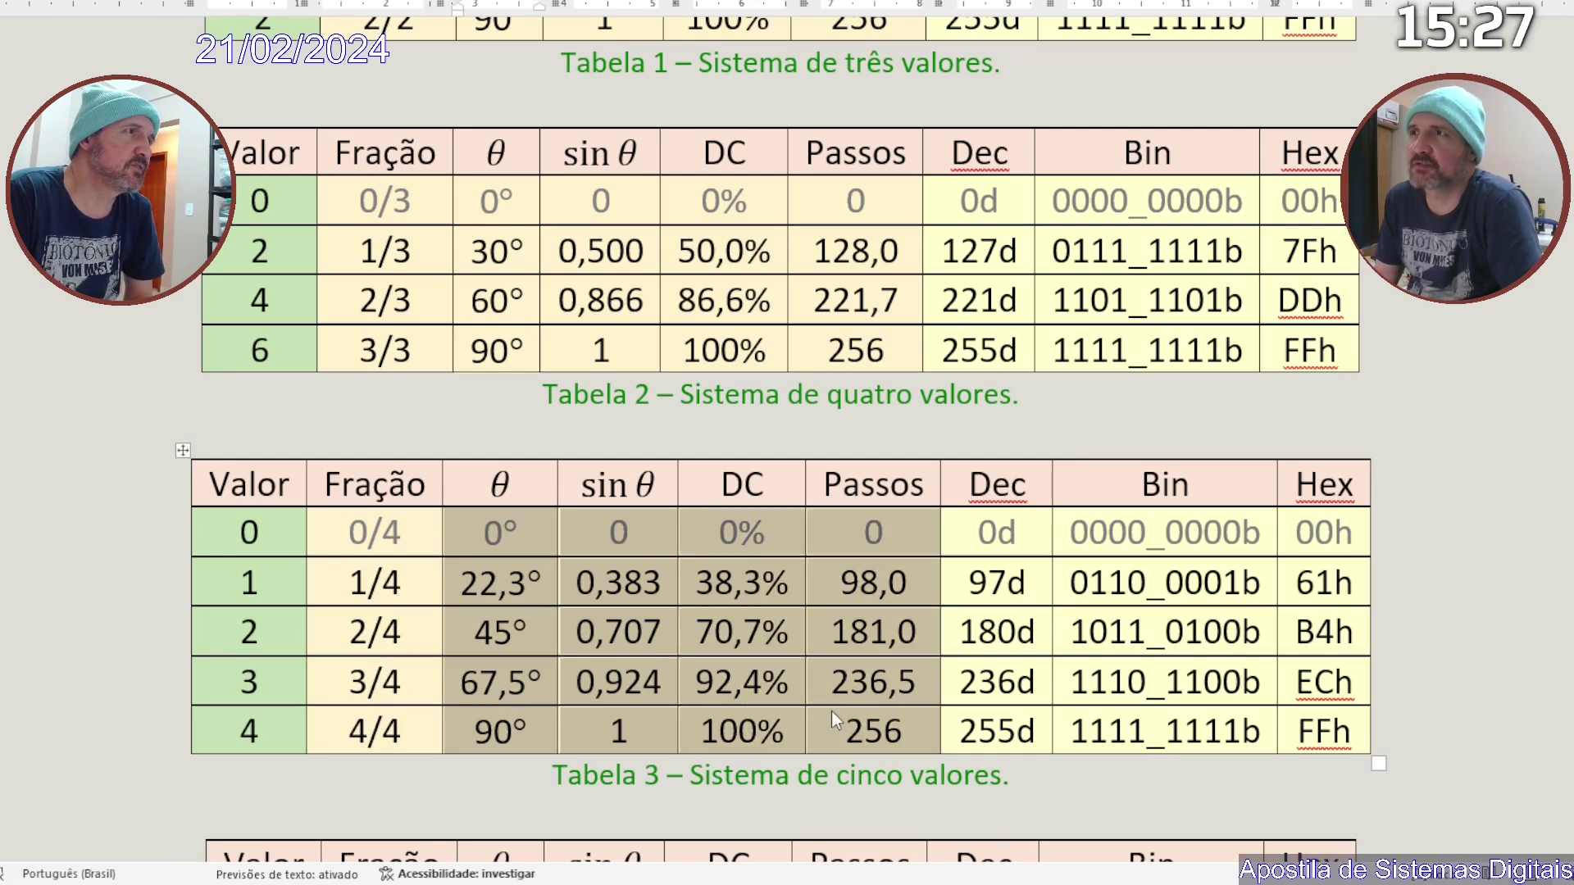
click(856, 597)
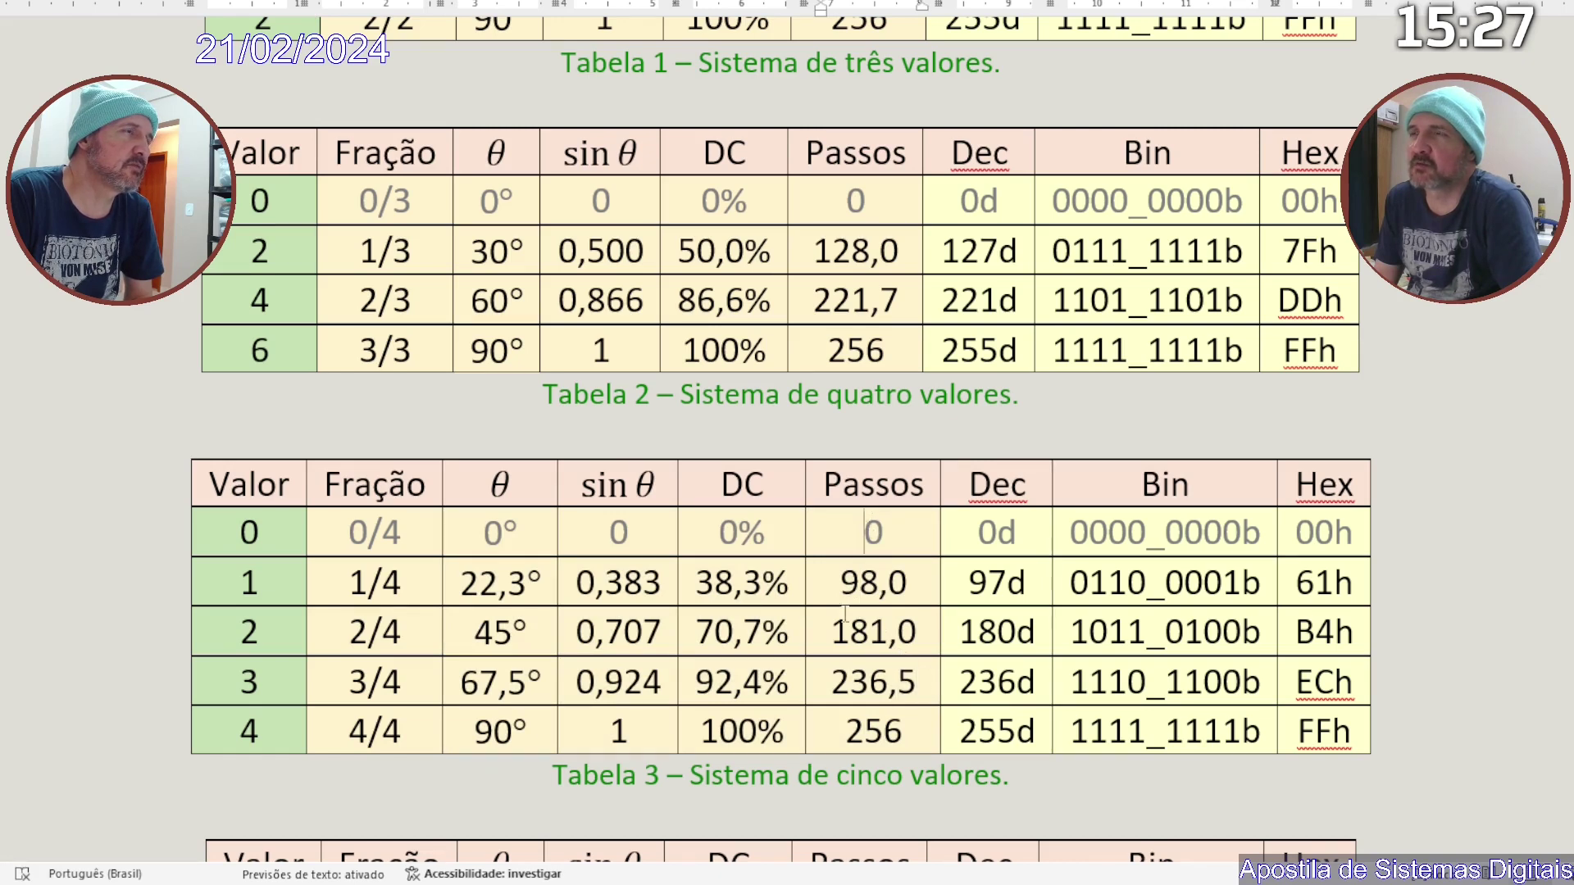
drag(874, 529, 861, 732)
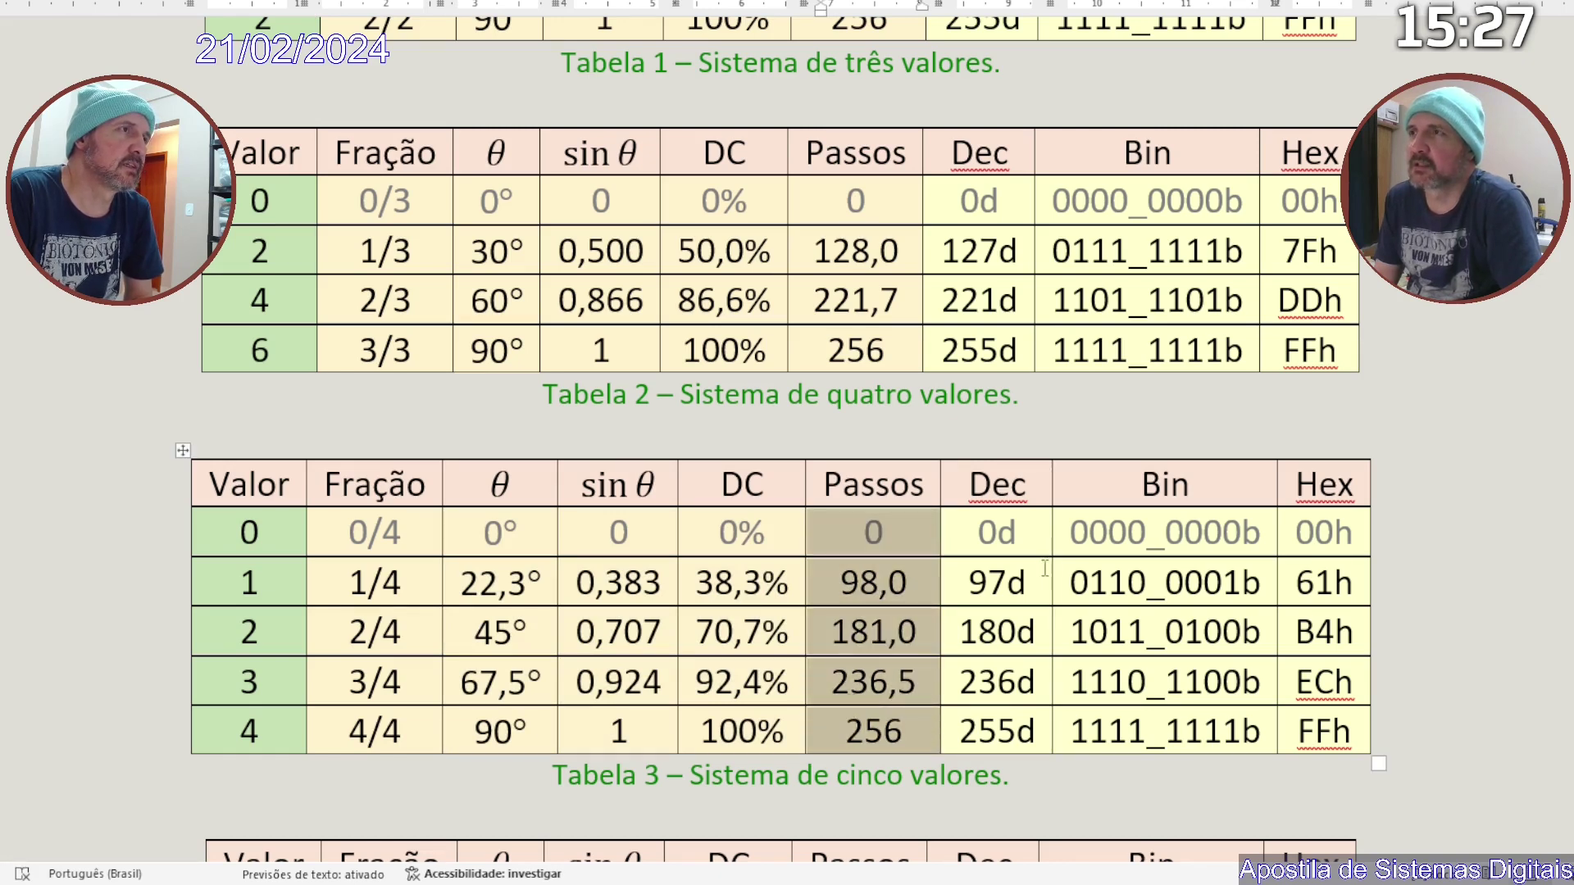
drag(1023, 533, 1290, 725)
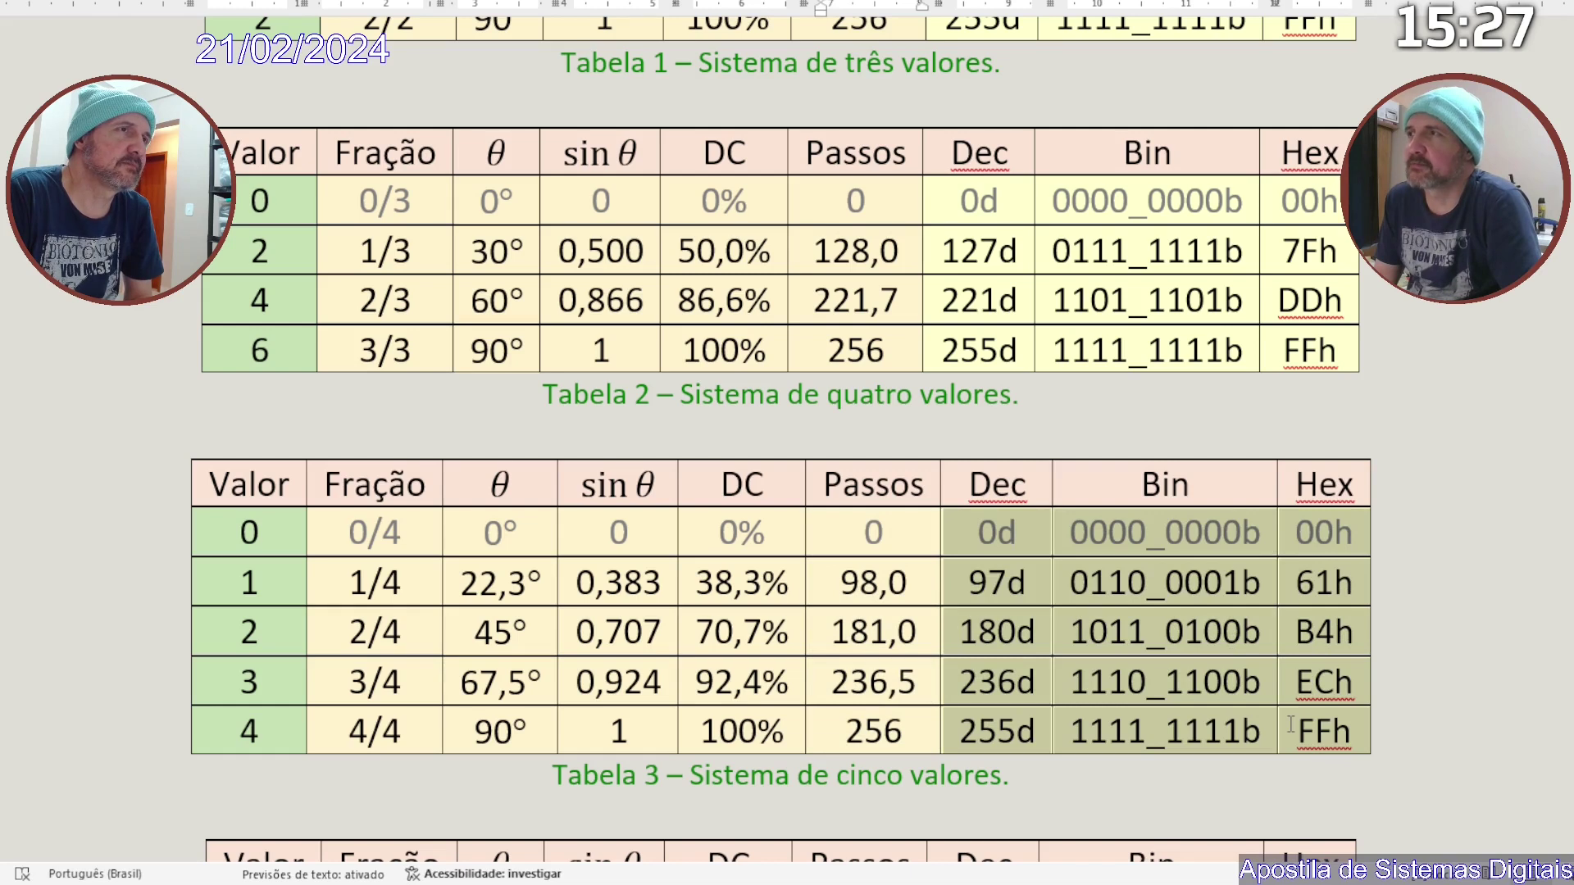
click(1311, 542)
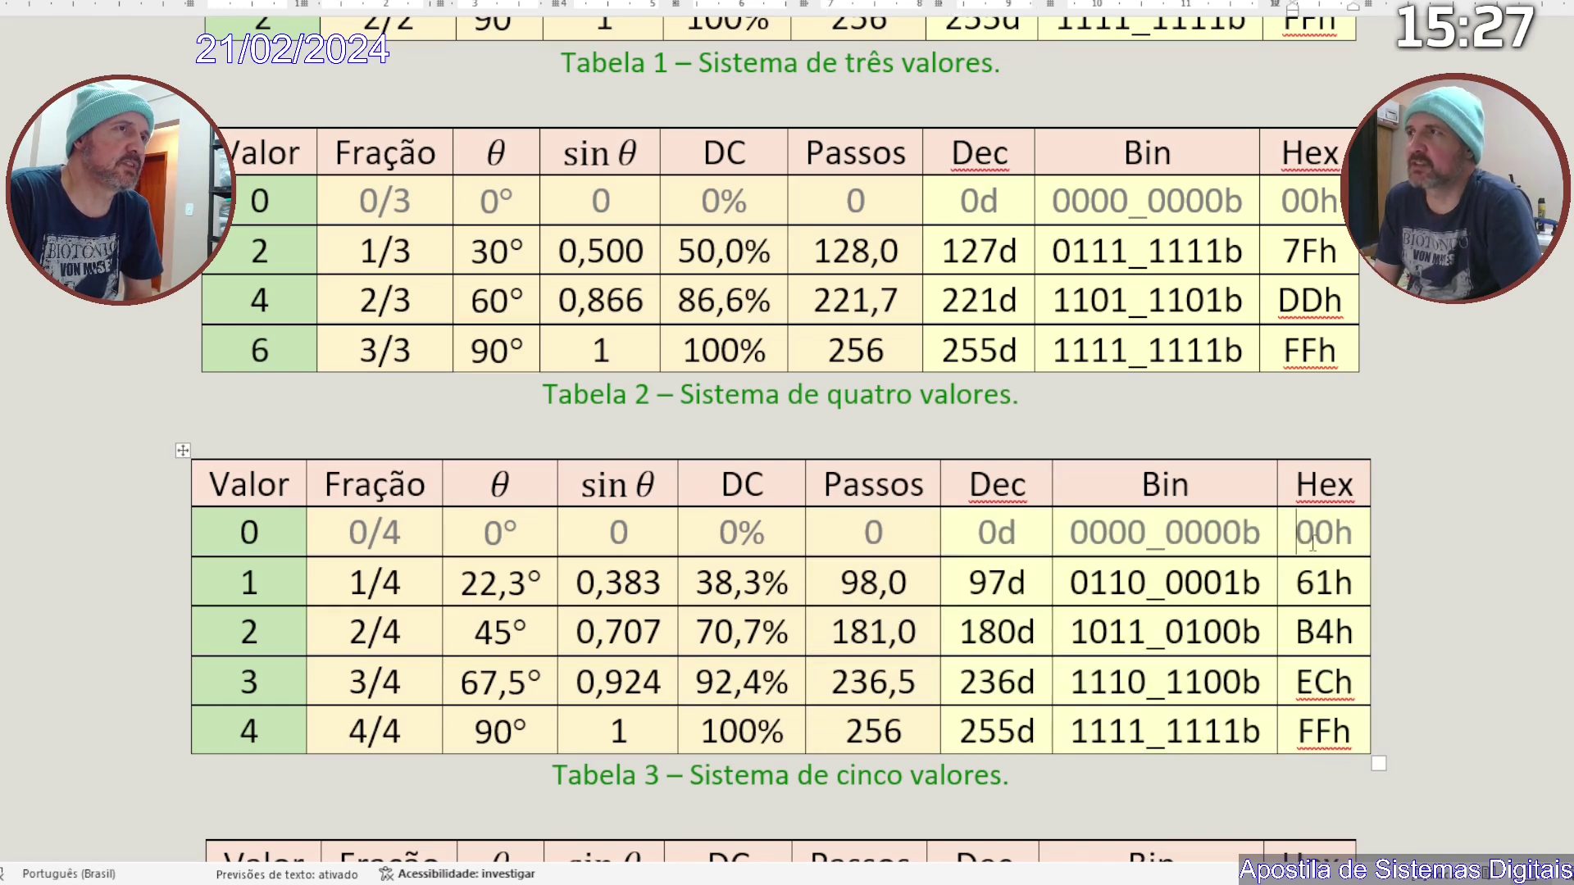
drag(1313, 542, 1341, 740)
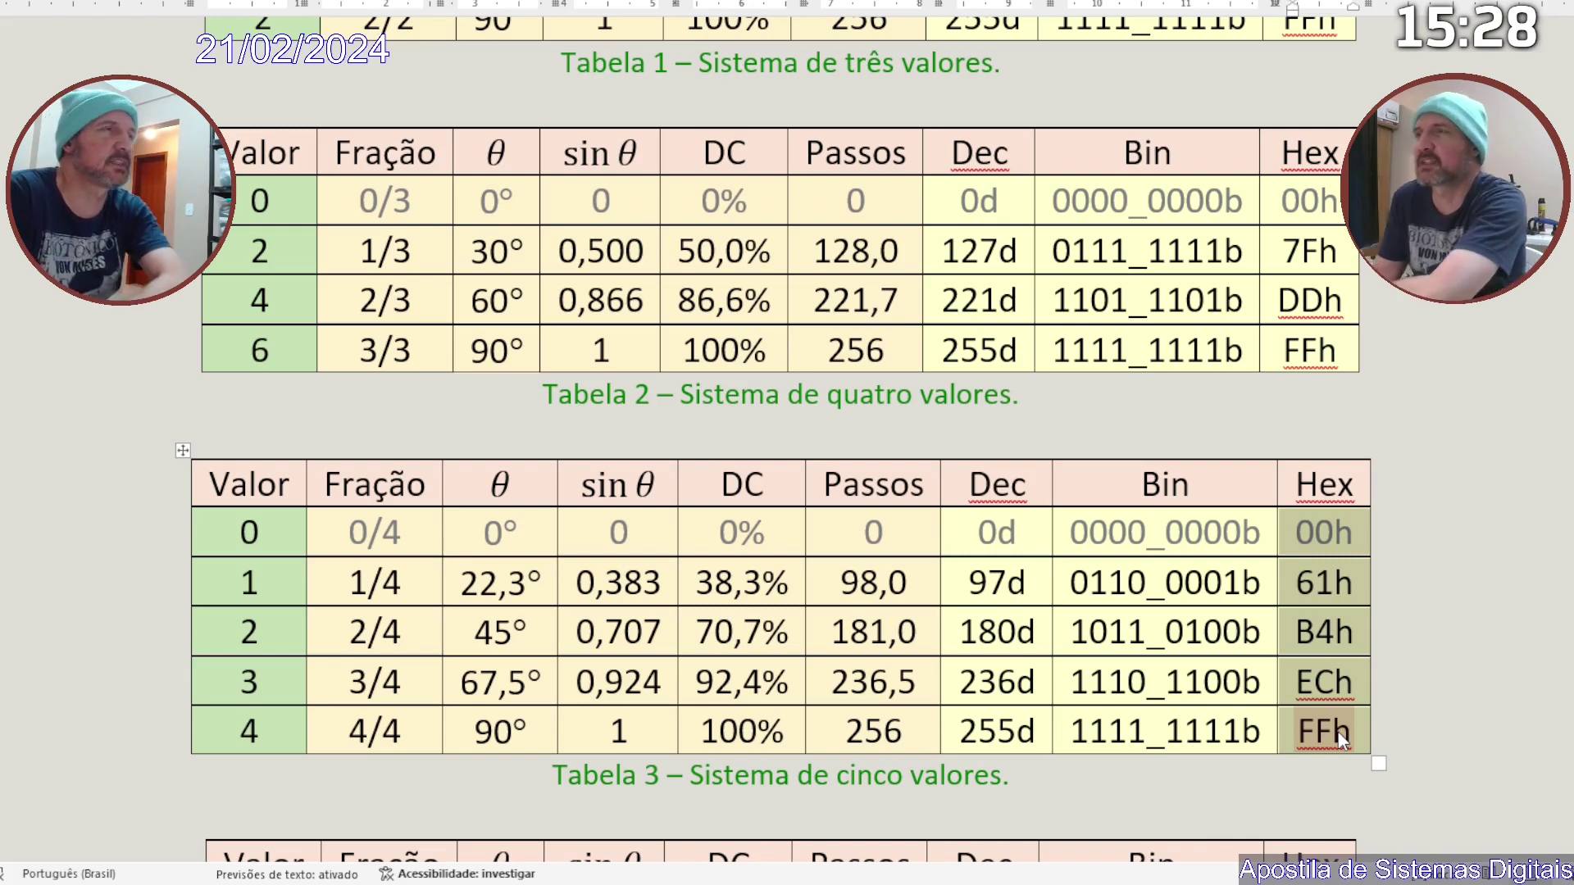
Insert blank lines below the Tabela 3 caption to move the whole six-value table onto the next page.
scroll(1338, 733, down, 4)
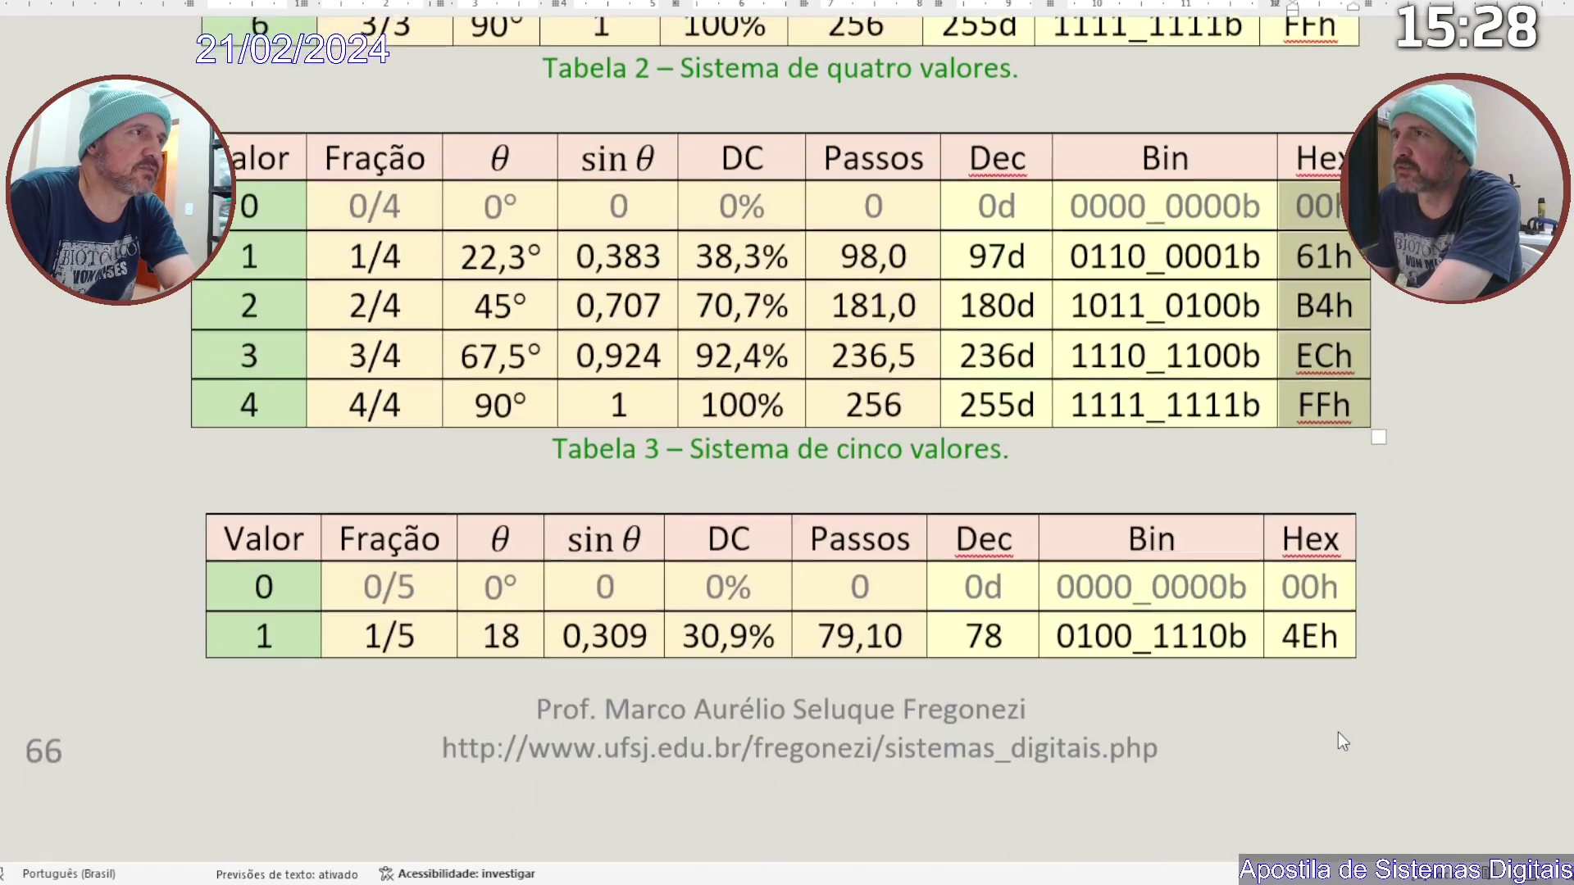
click(921, 464)
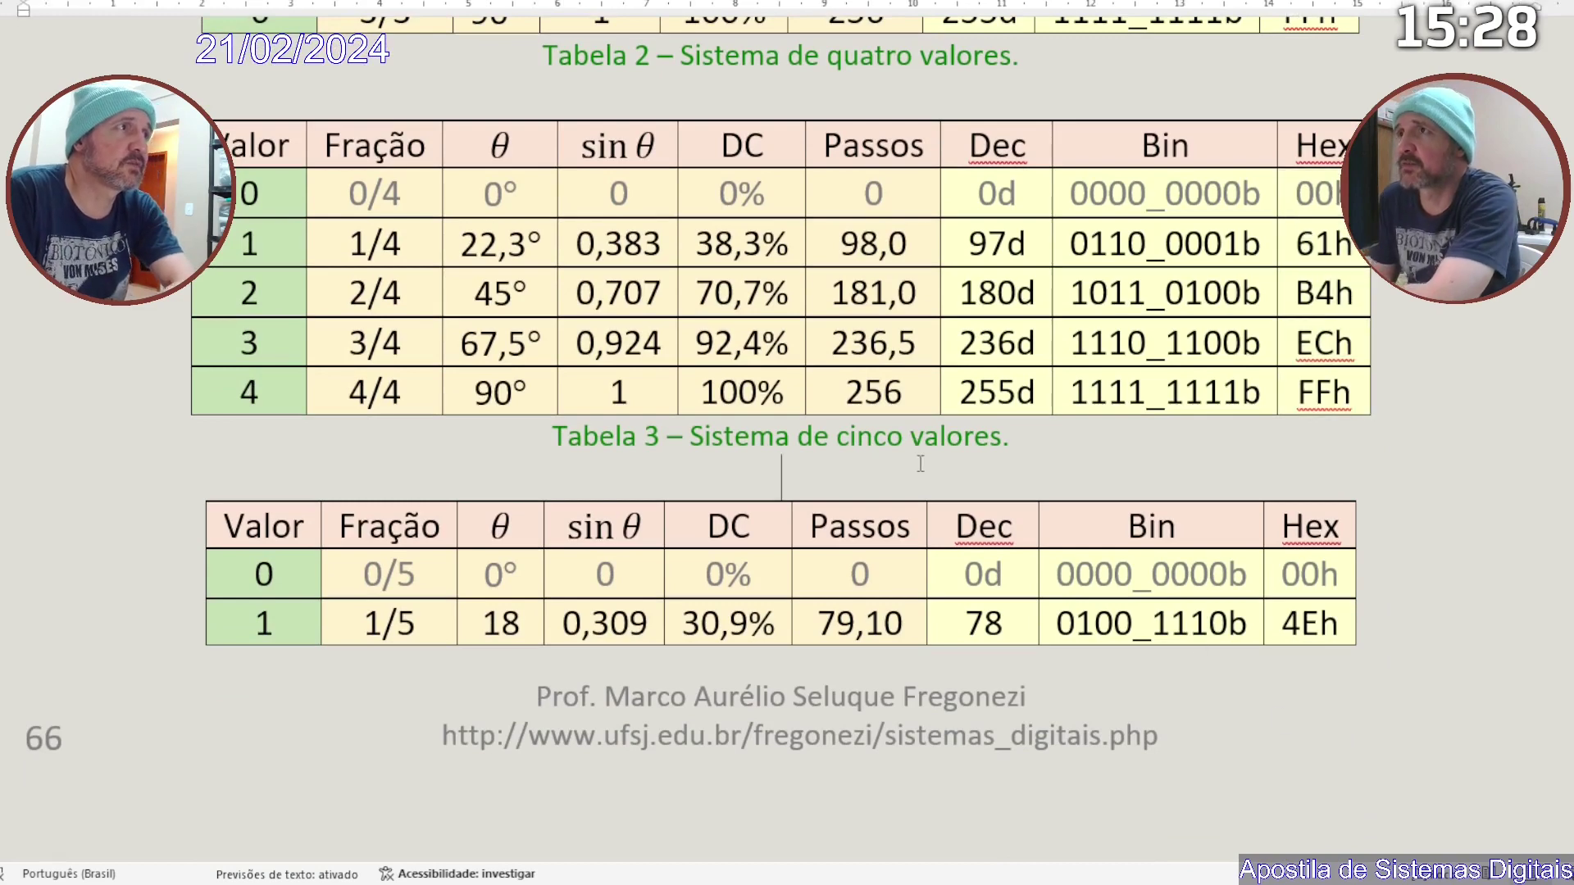
key(Return)
key(Return)
key(Return)
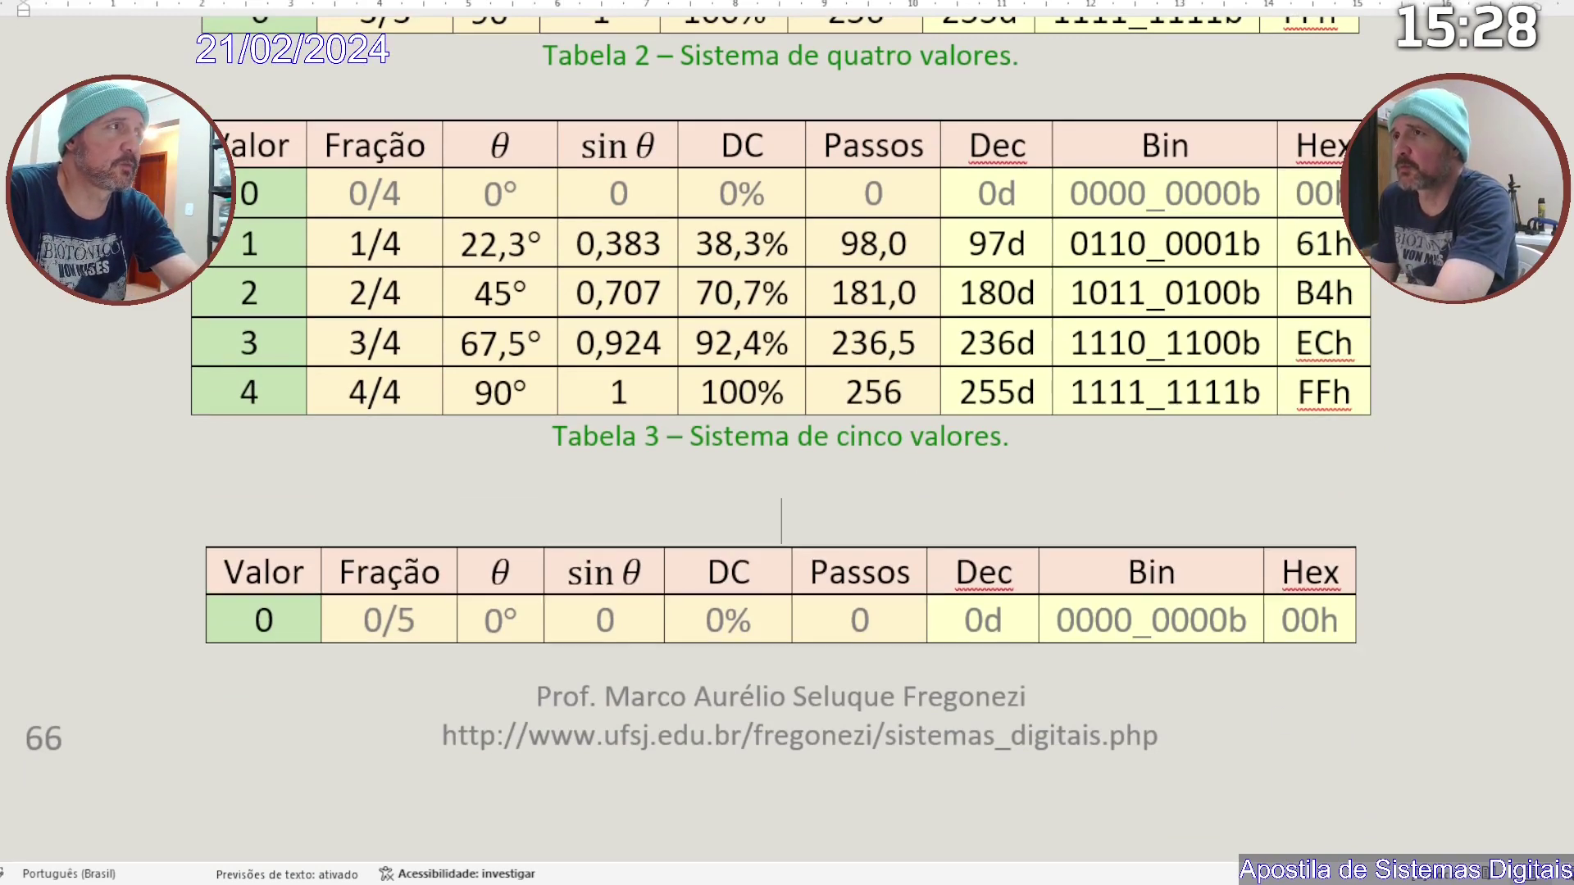
scroll(921, 464, down, 3)
scroll(921, 464, down, 5)
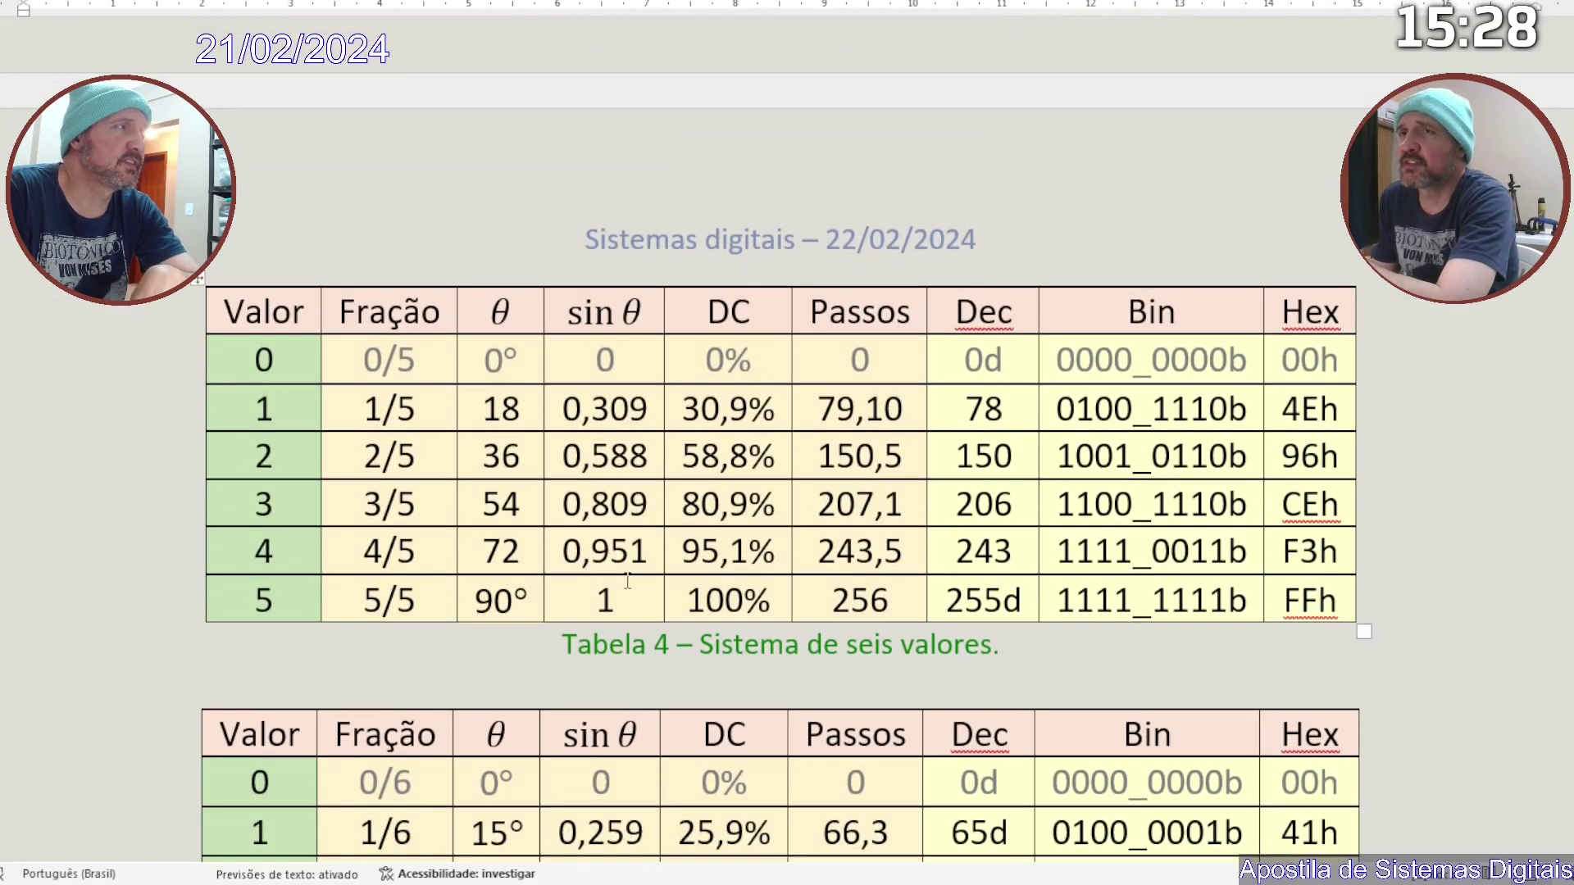
Copy the degree symbol from the 90° angle in the last row of Tabela 4.
drag(398, 369, 355, 575)
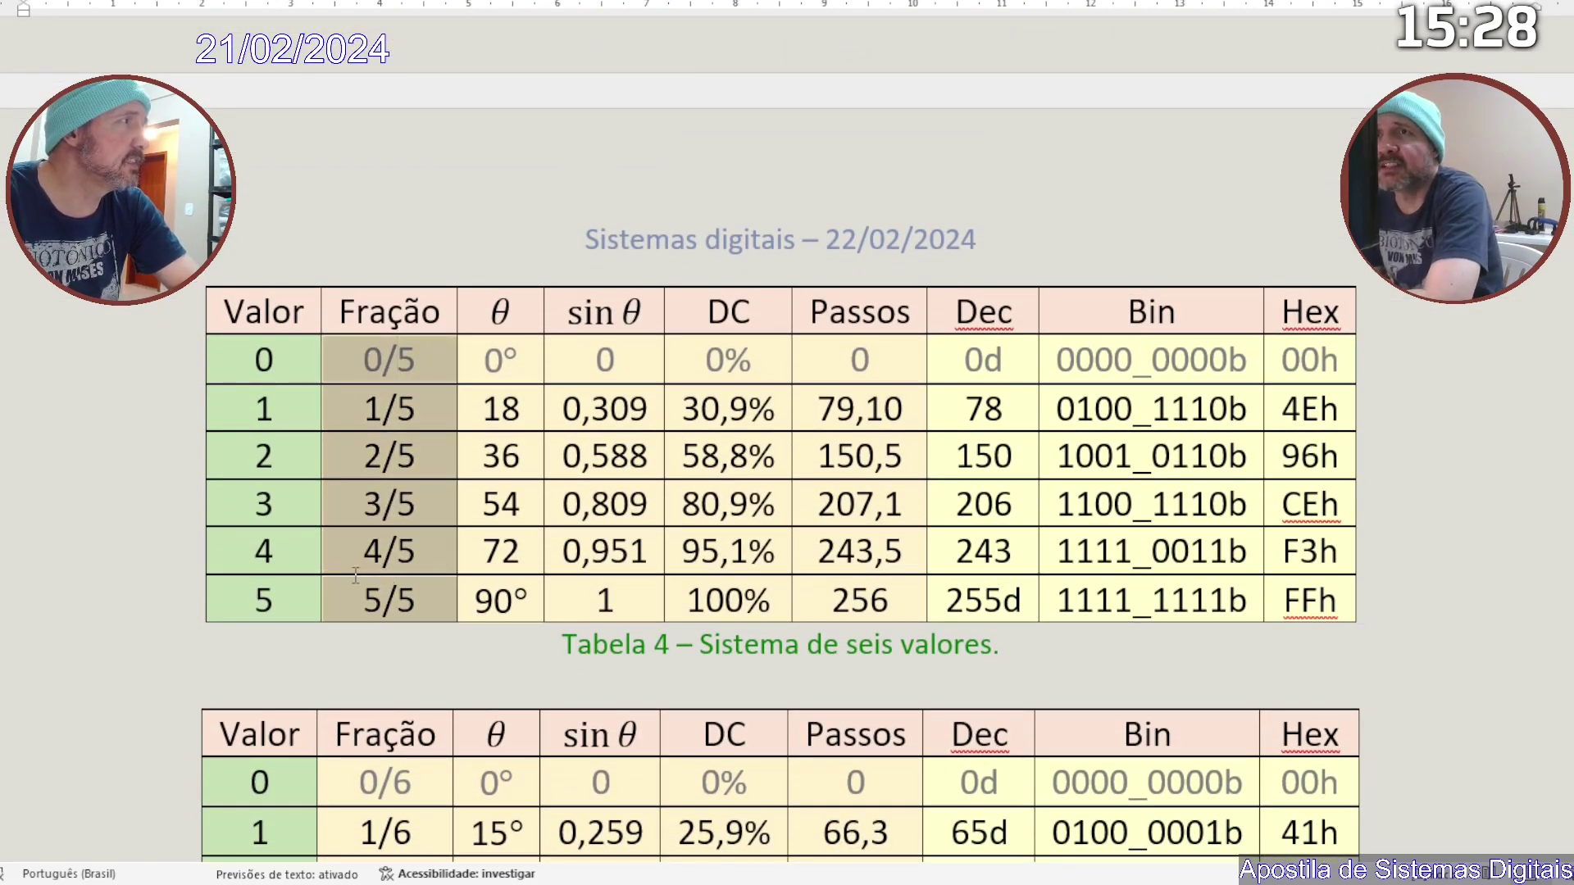
drag(480, 600, 474, 407)
click(530, 592)
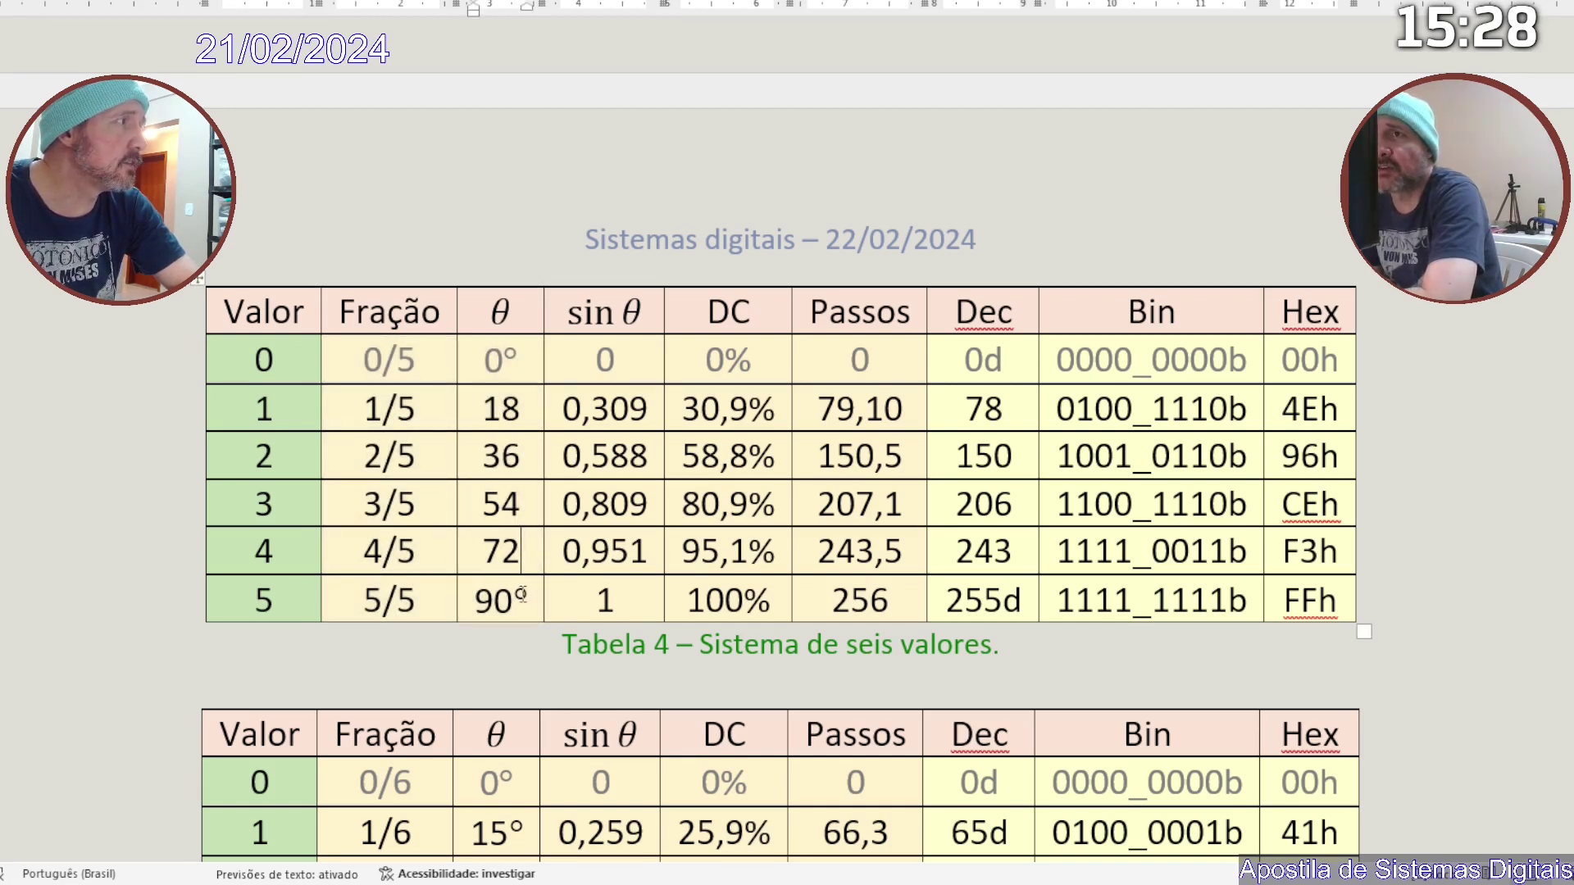
drag(530, 591, 513, 592)
key(ctrl+c)
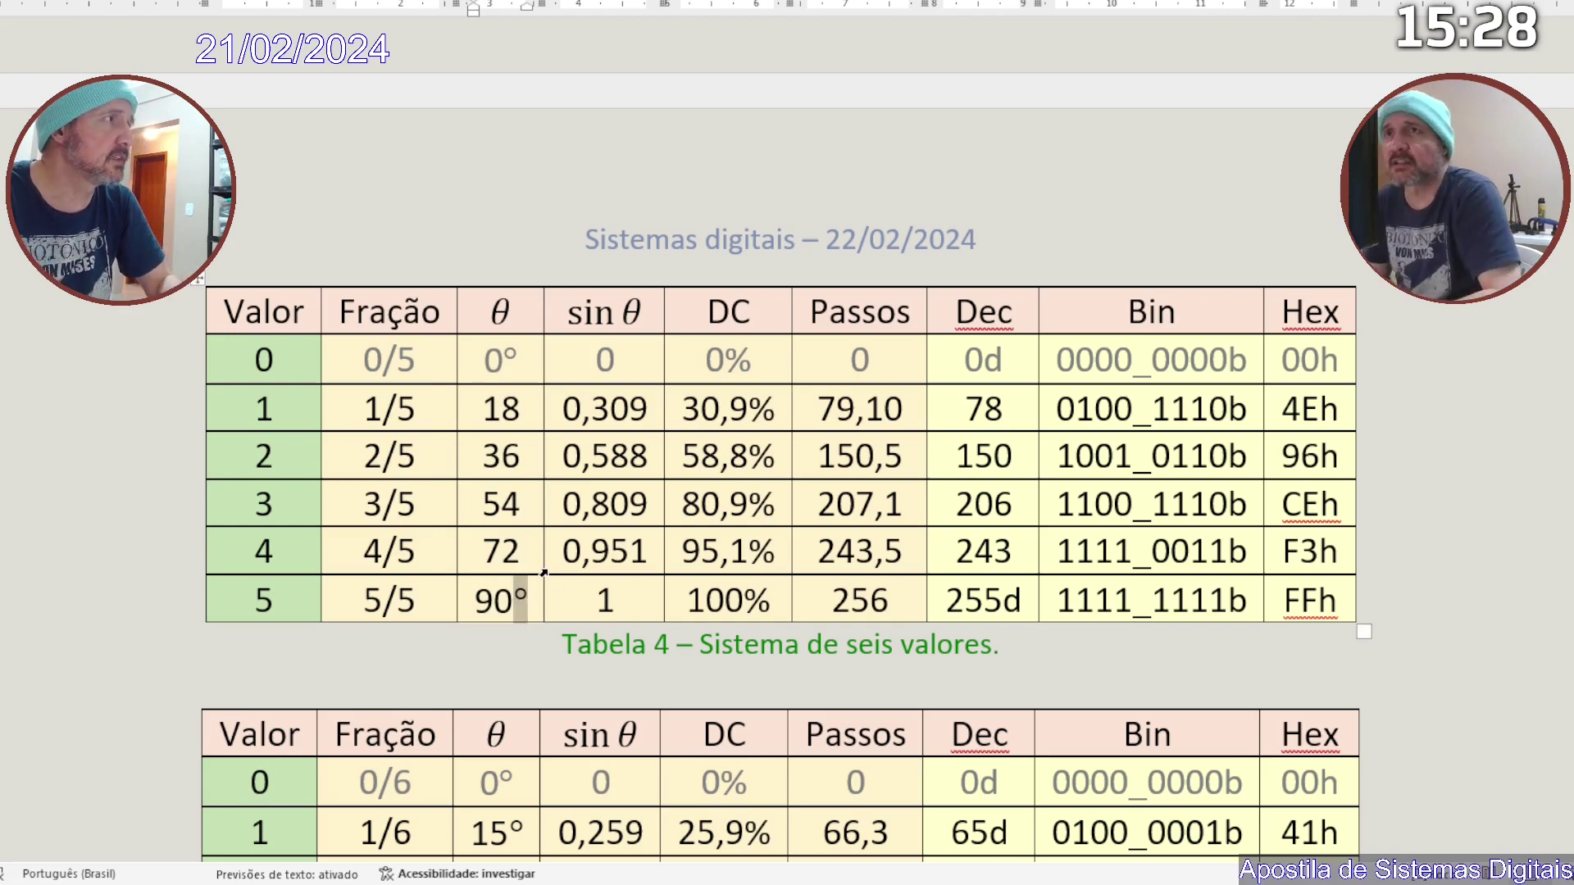
scroll(504, 544, up, 3)
scroll(504, 545, up, 8)
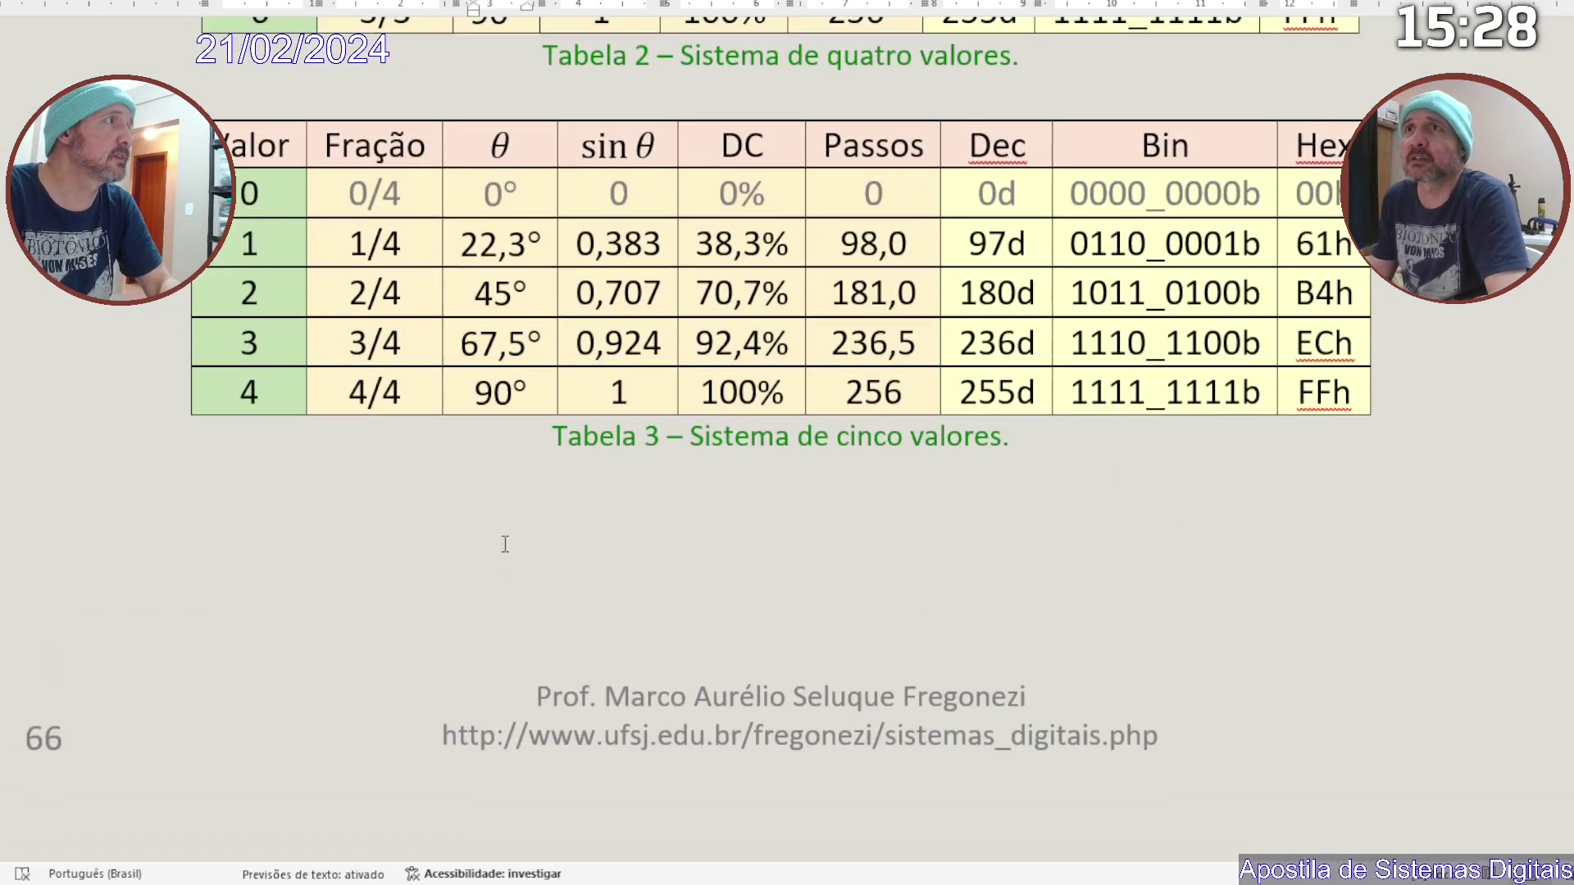
scroll(504, 544, down, 3)
scroll(503, 545, down, 7)
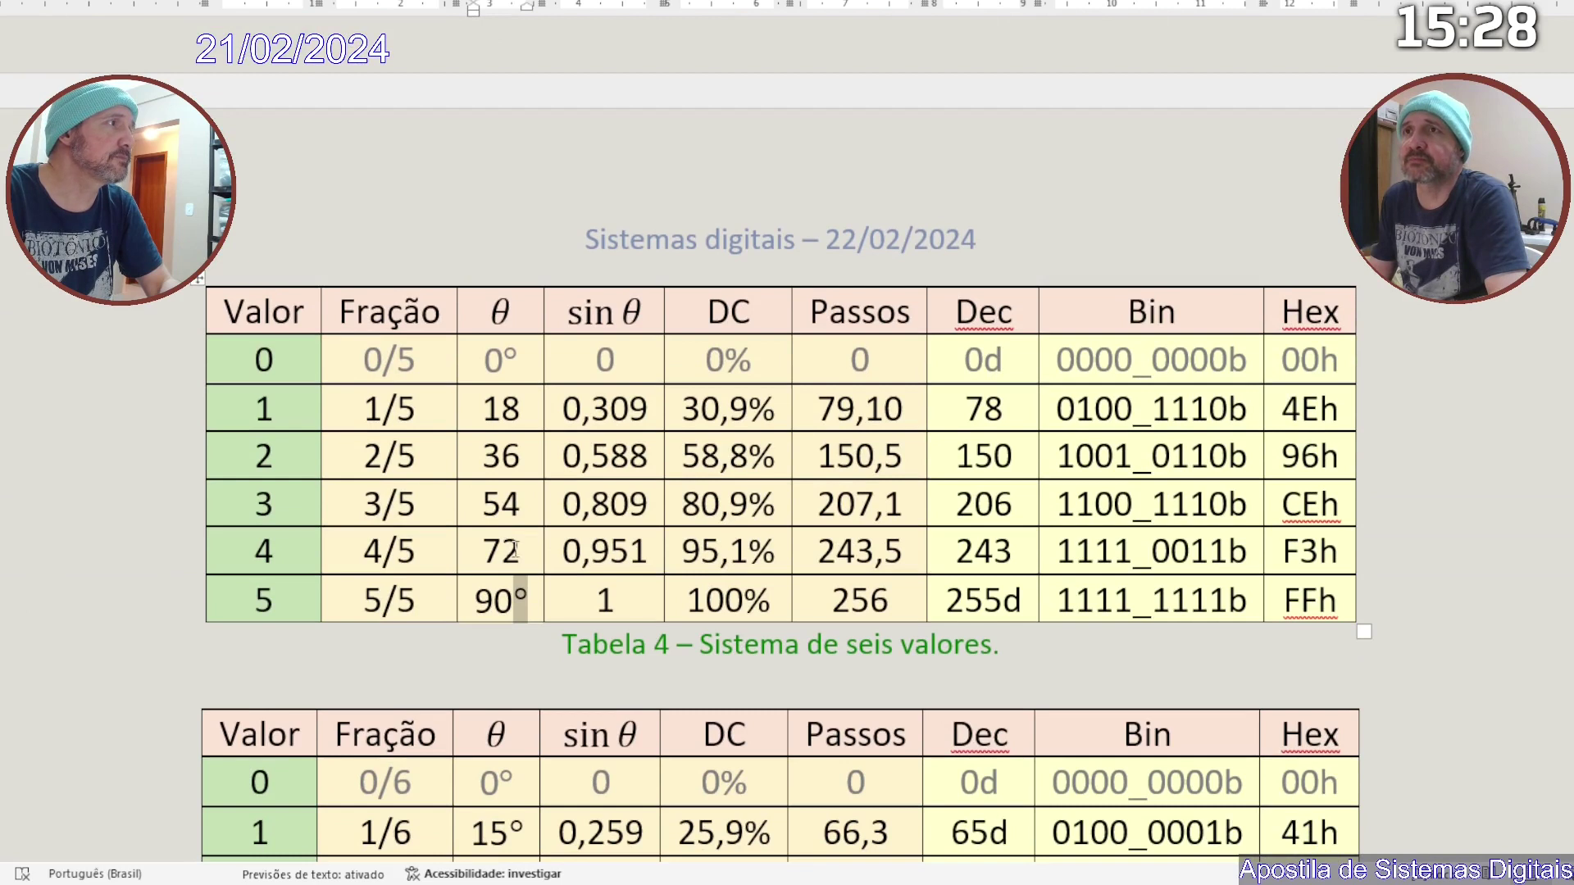
Paste the degree symbol after the angles 72, 54, 36 and 18 in the θ column of Tabela 4.
key(Up)
key(ctrl+v)
key(Up)
key(ctrl+v)
key(Up)
key(ctrl+v)
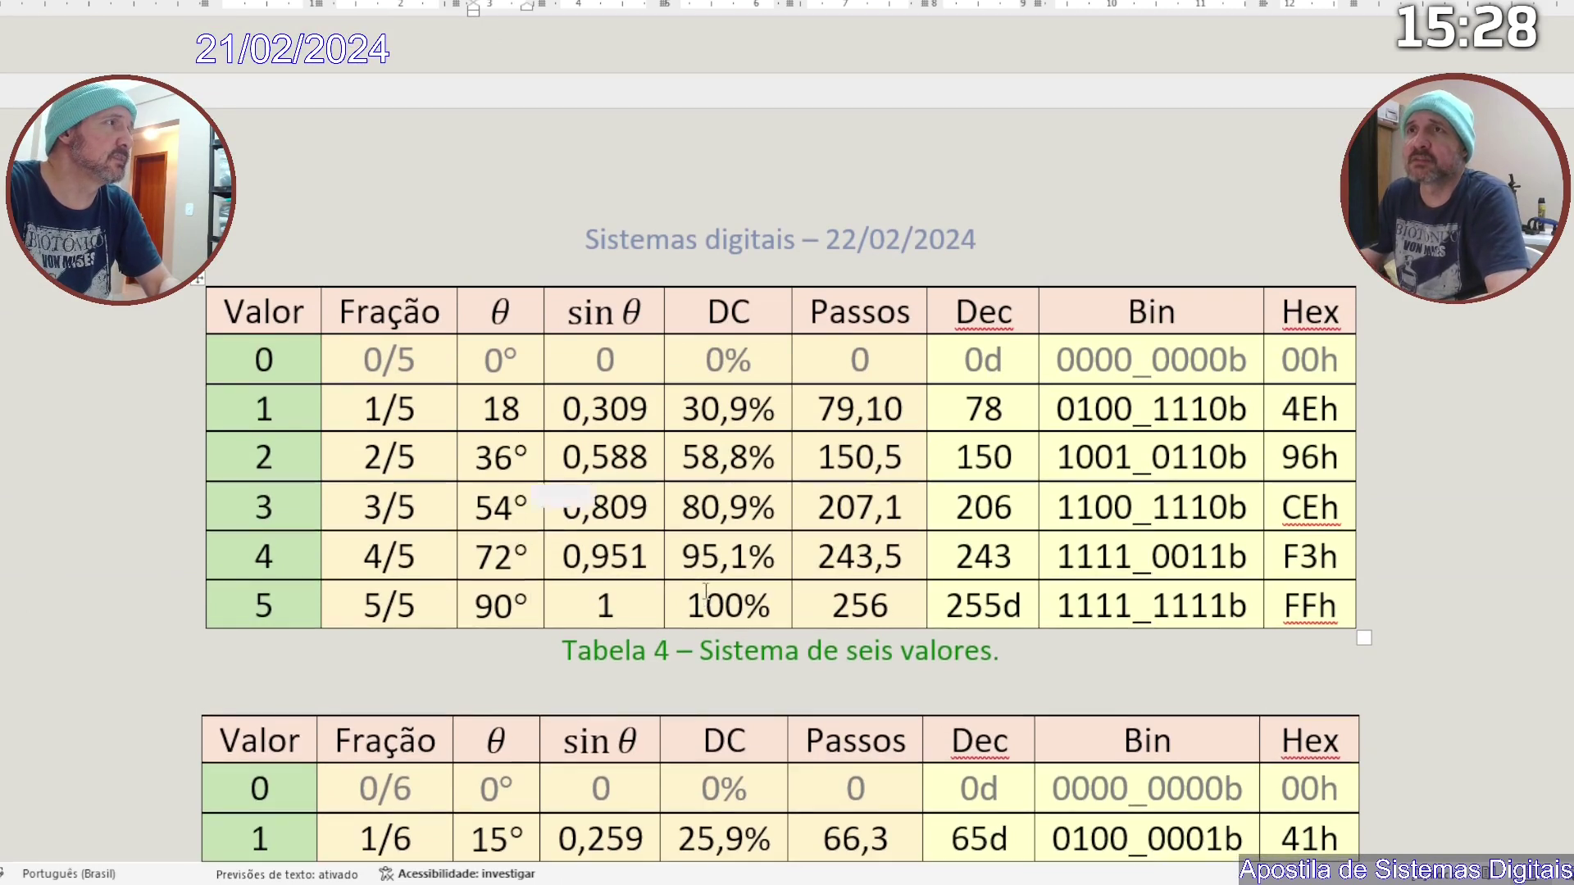
key(Up)
key(ctrl+v)
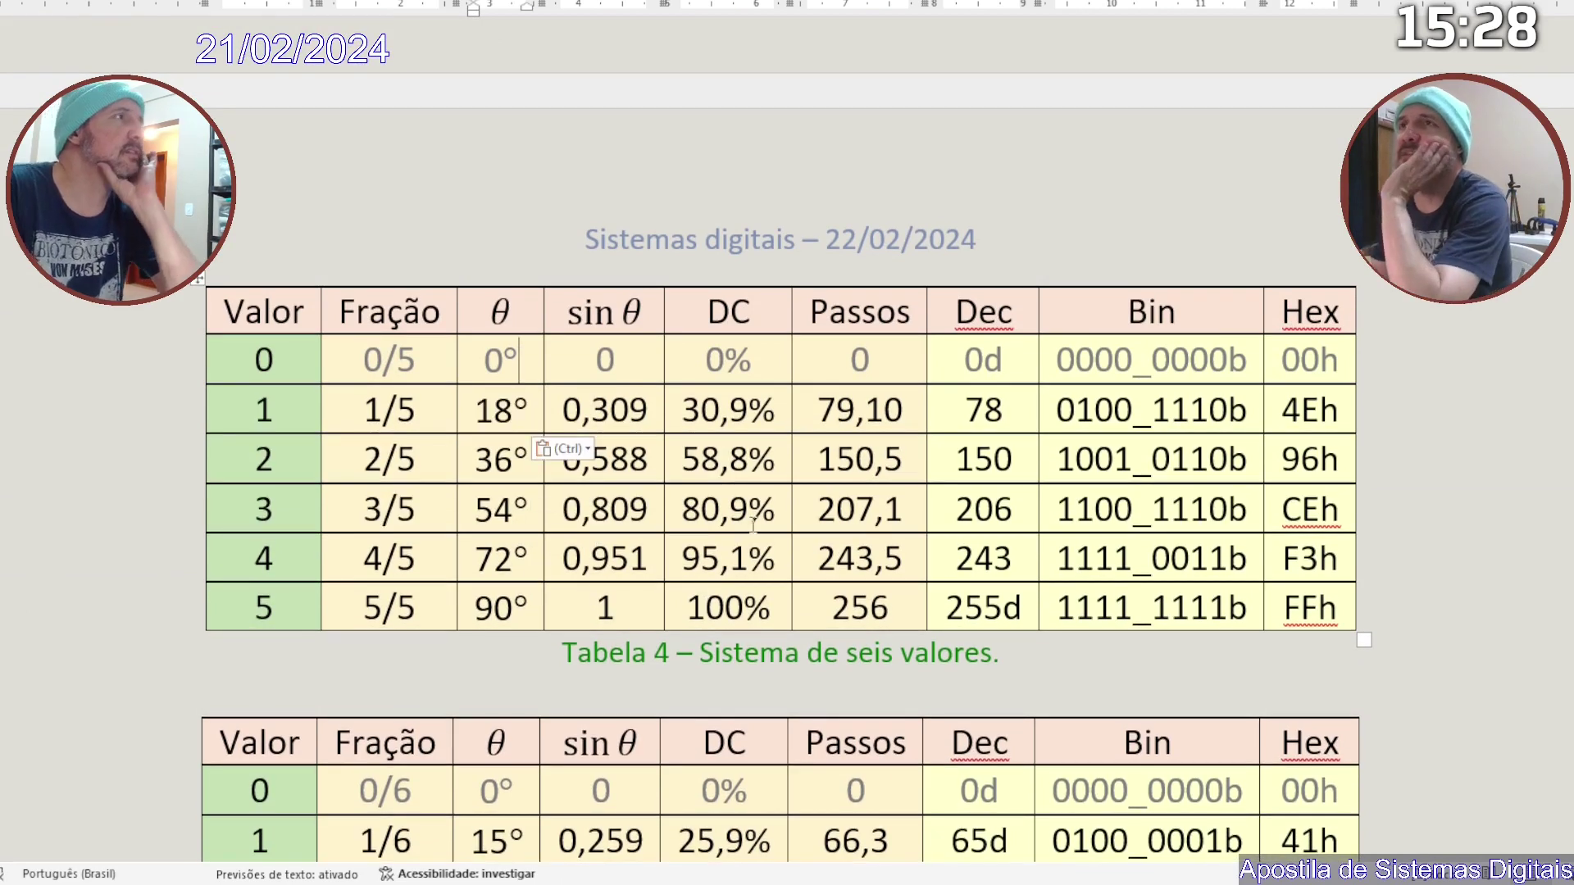
Review the sine to Hex columns of Tabela 4 and the Hex values in the last three rows of Tabela 5.
mouse_move(660, 381)
mouse_down()
mouse_move(1148, 607)
mouse_move(1302, 602)
mouse_up()
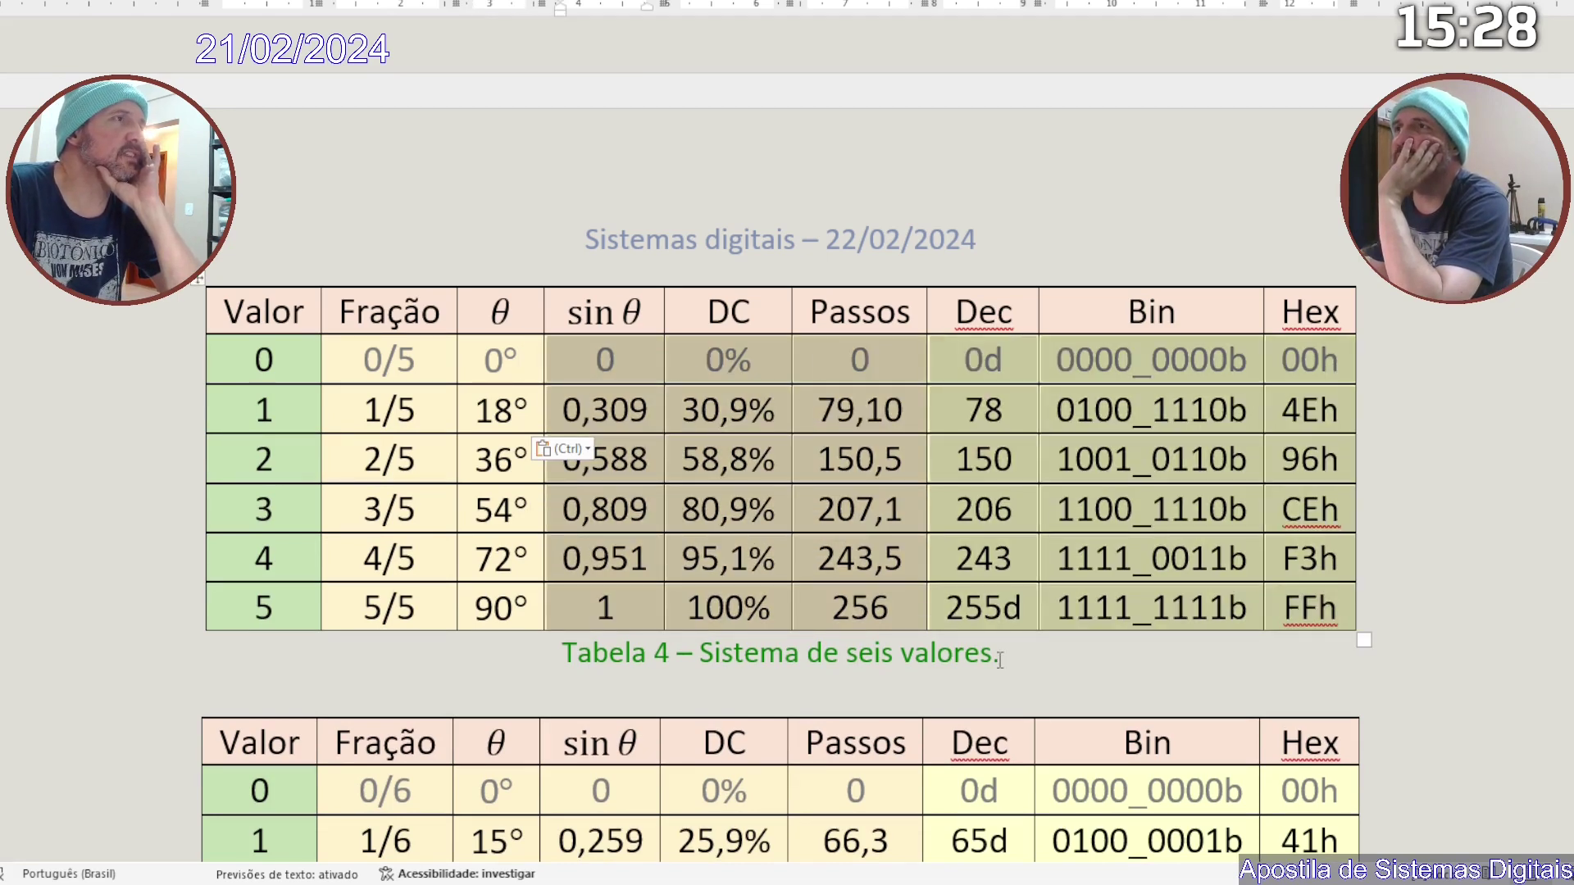
click(1000, 660)
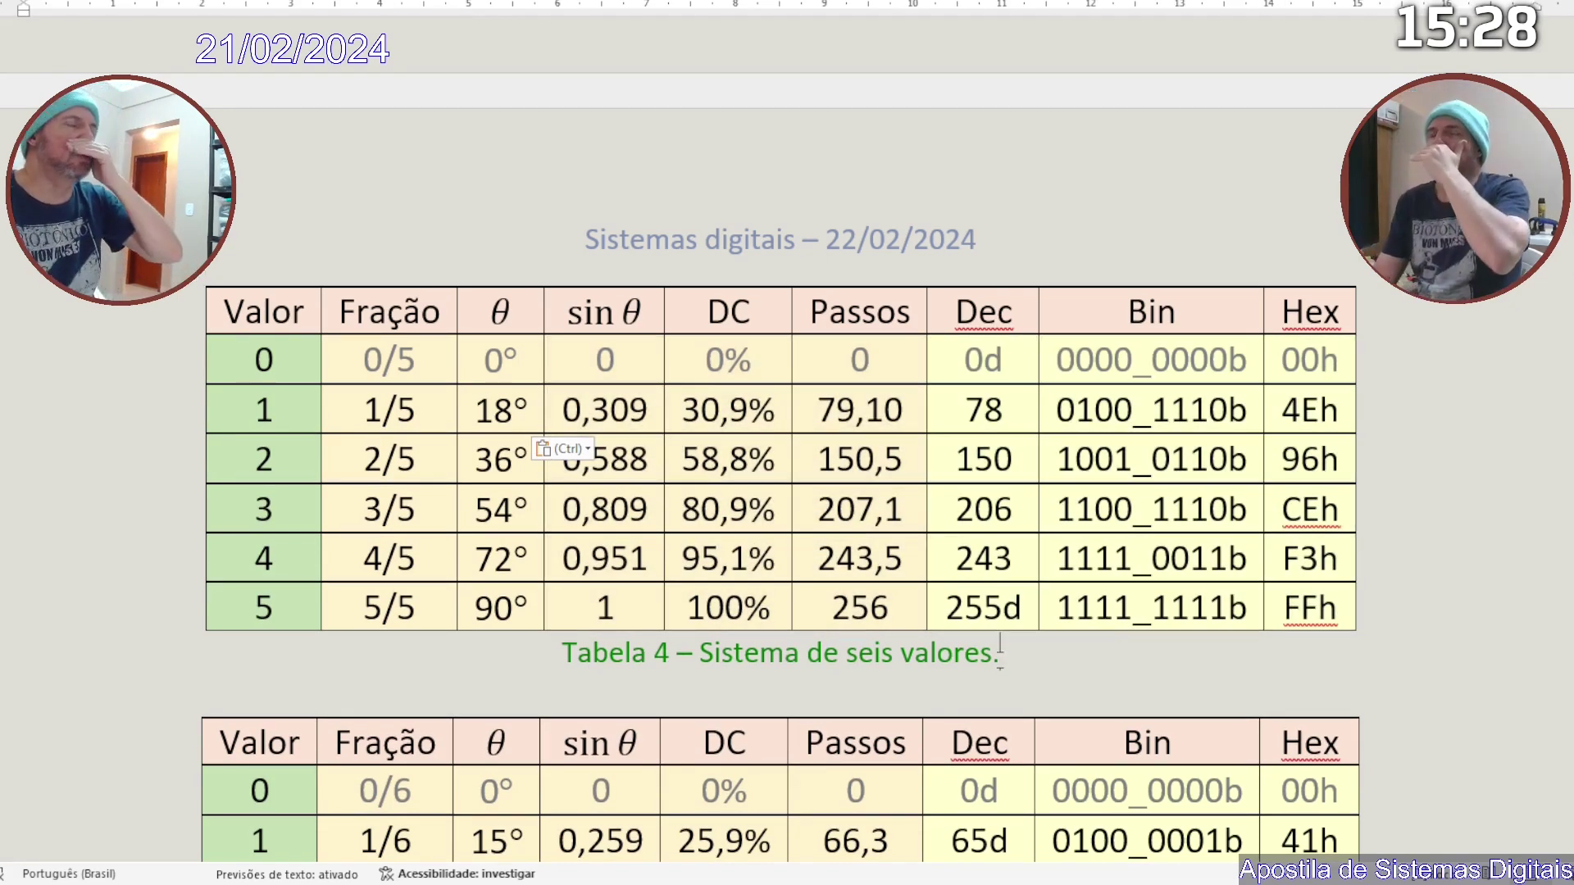
scroll(1000, 660, down, 3)
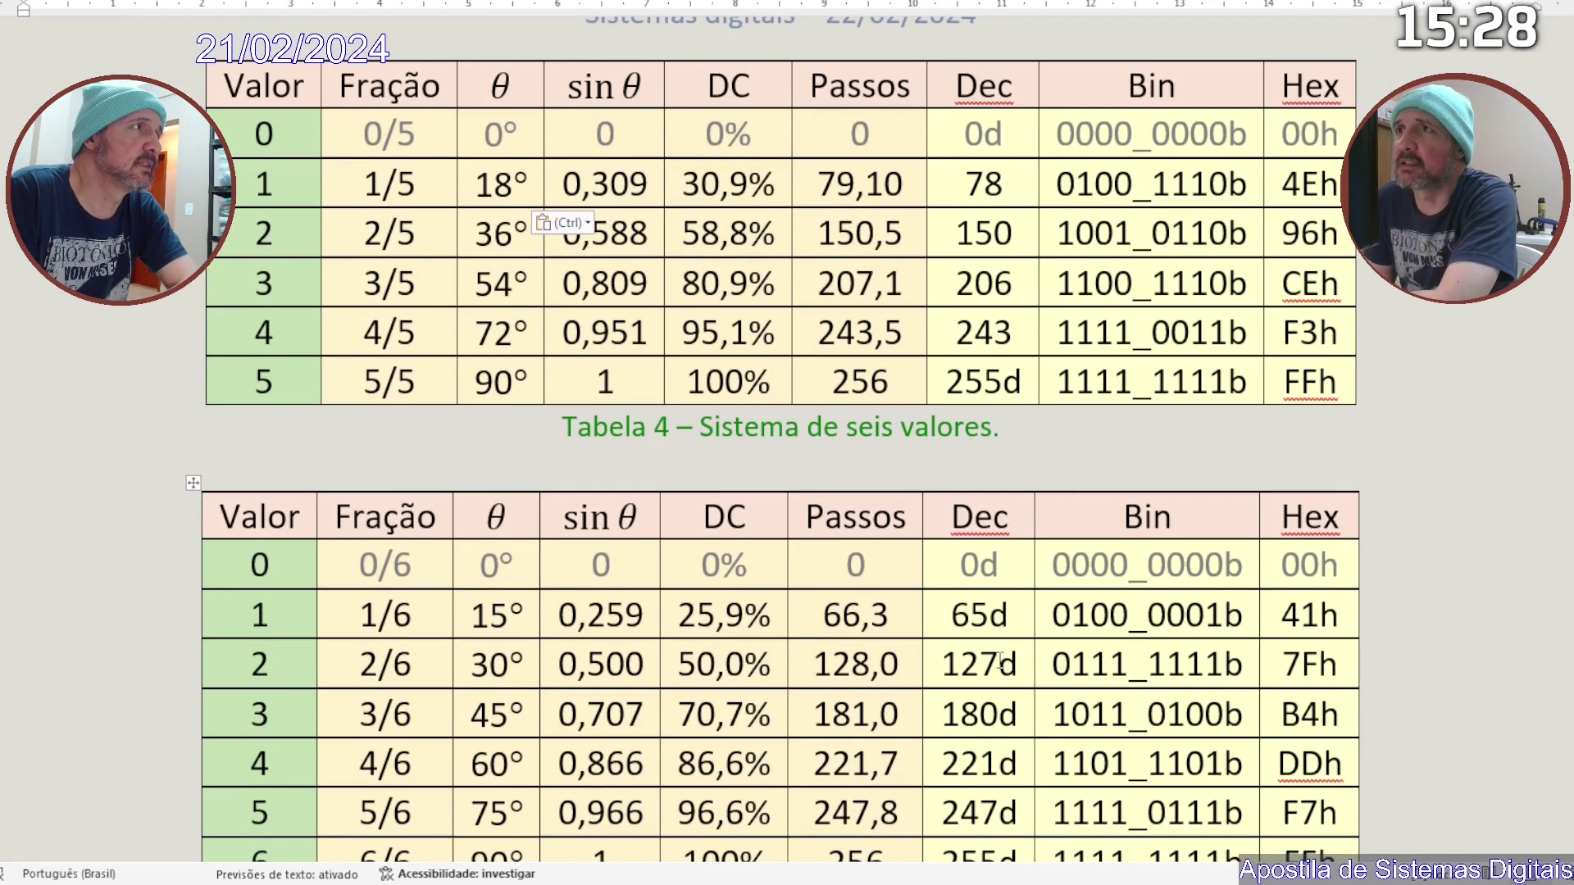
scroll(1000, 660, down, 2)
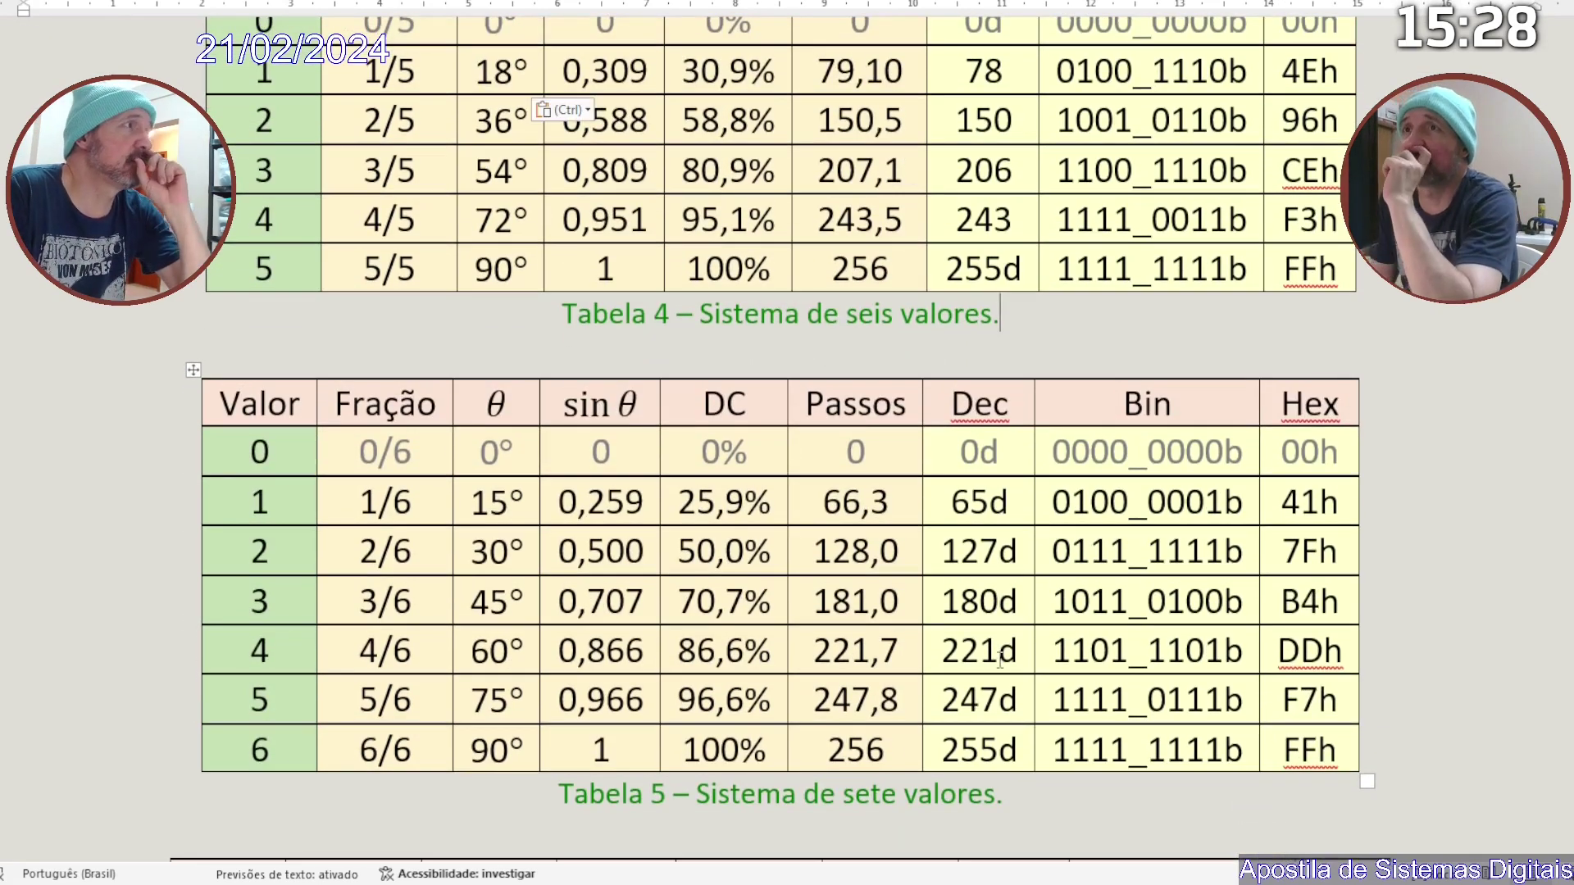
double_click(1279, 754)
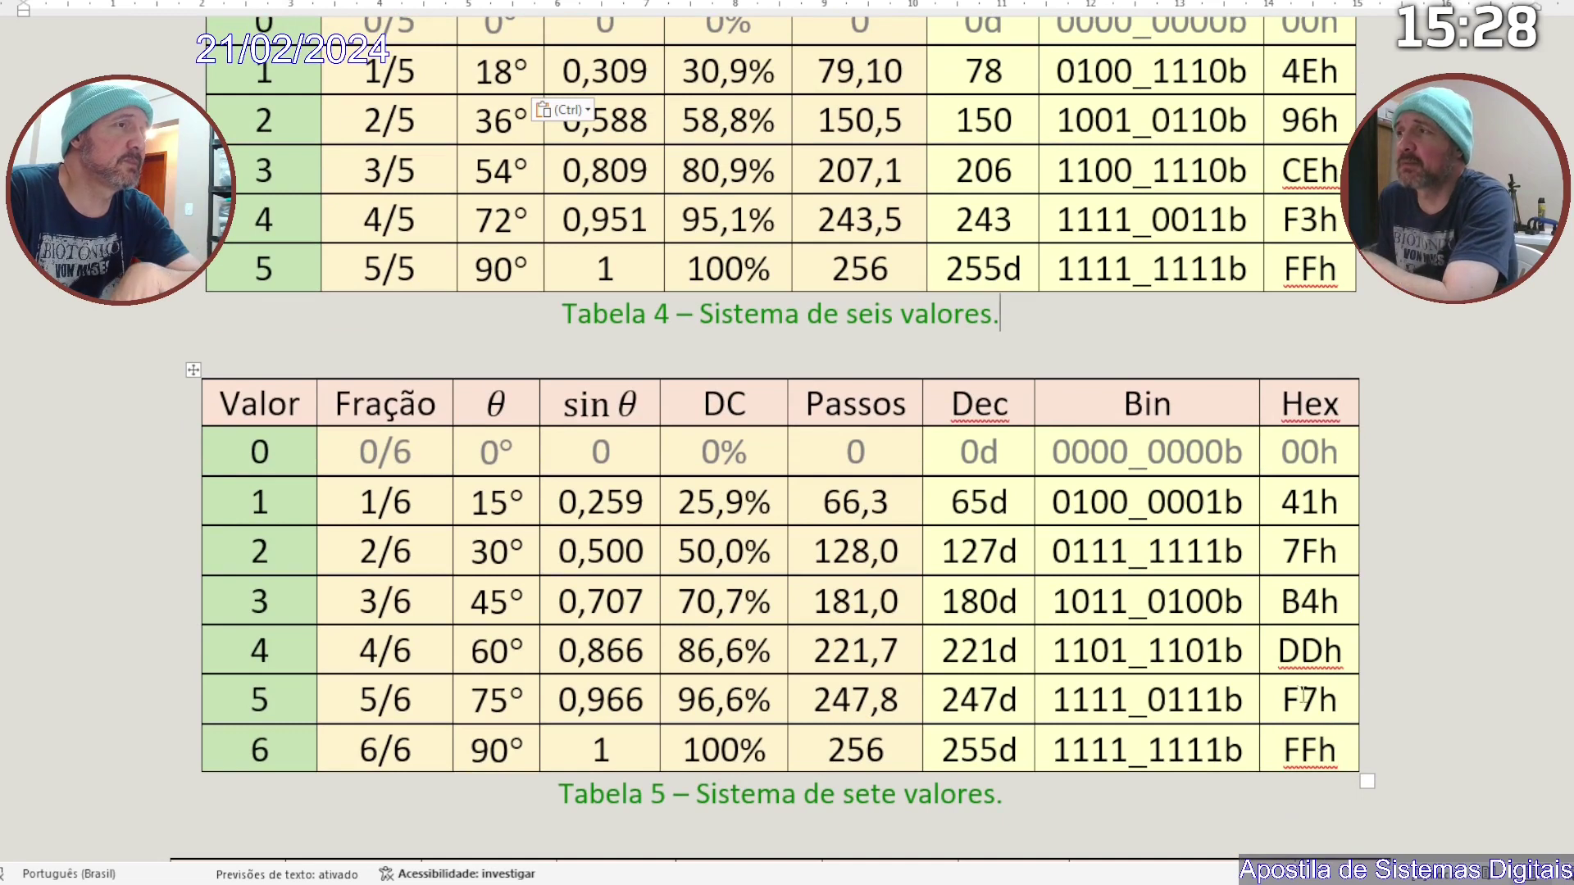
drag(1290, 693, 1328, 742)
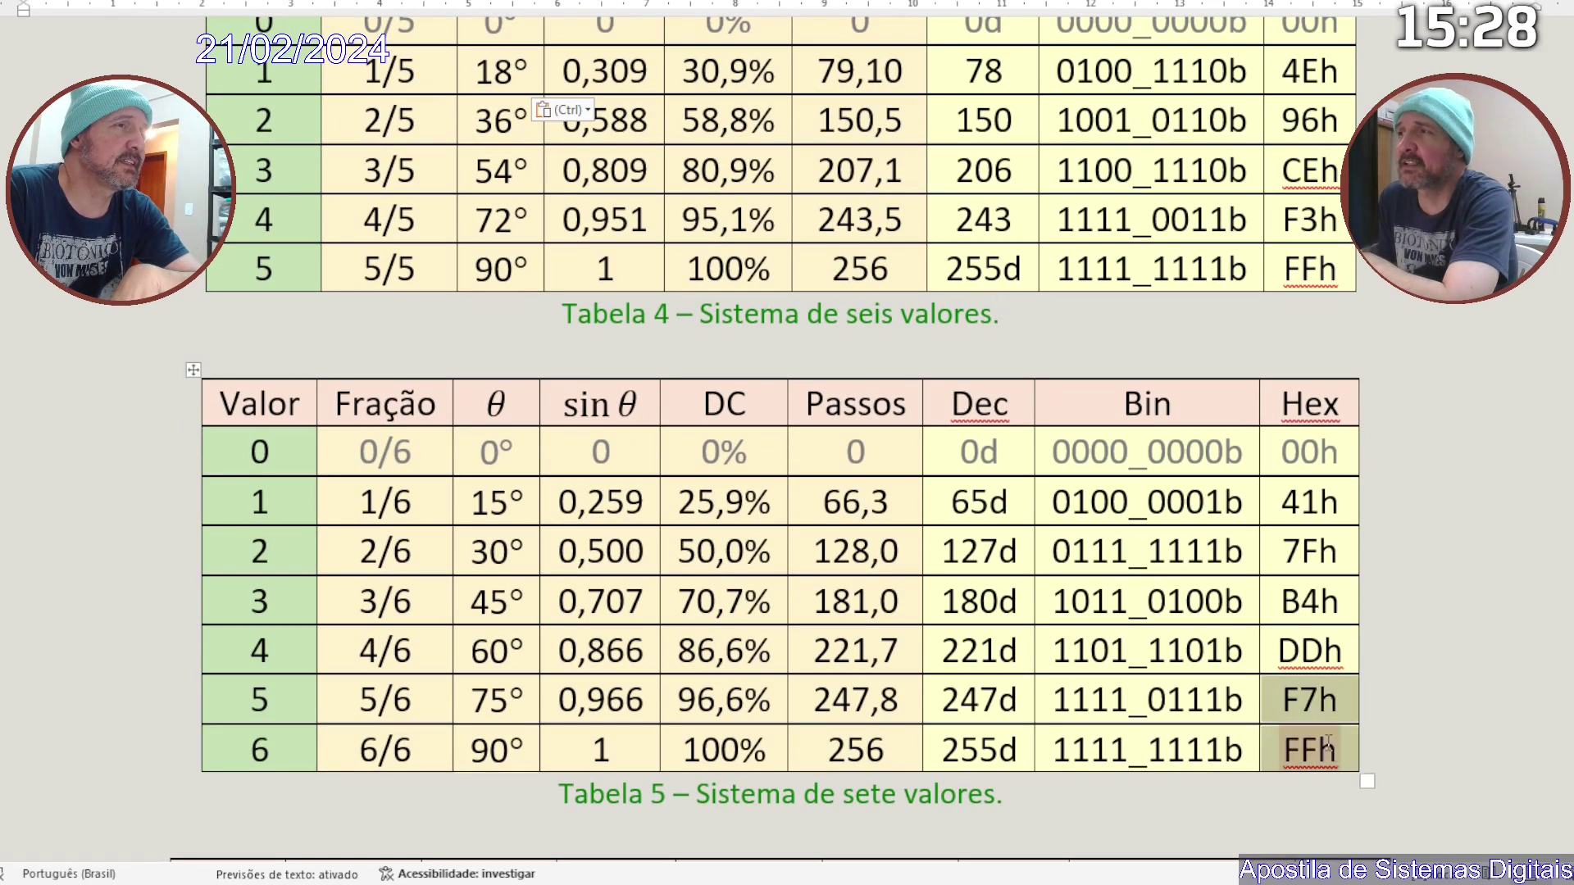
double_click(1290, 651)
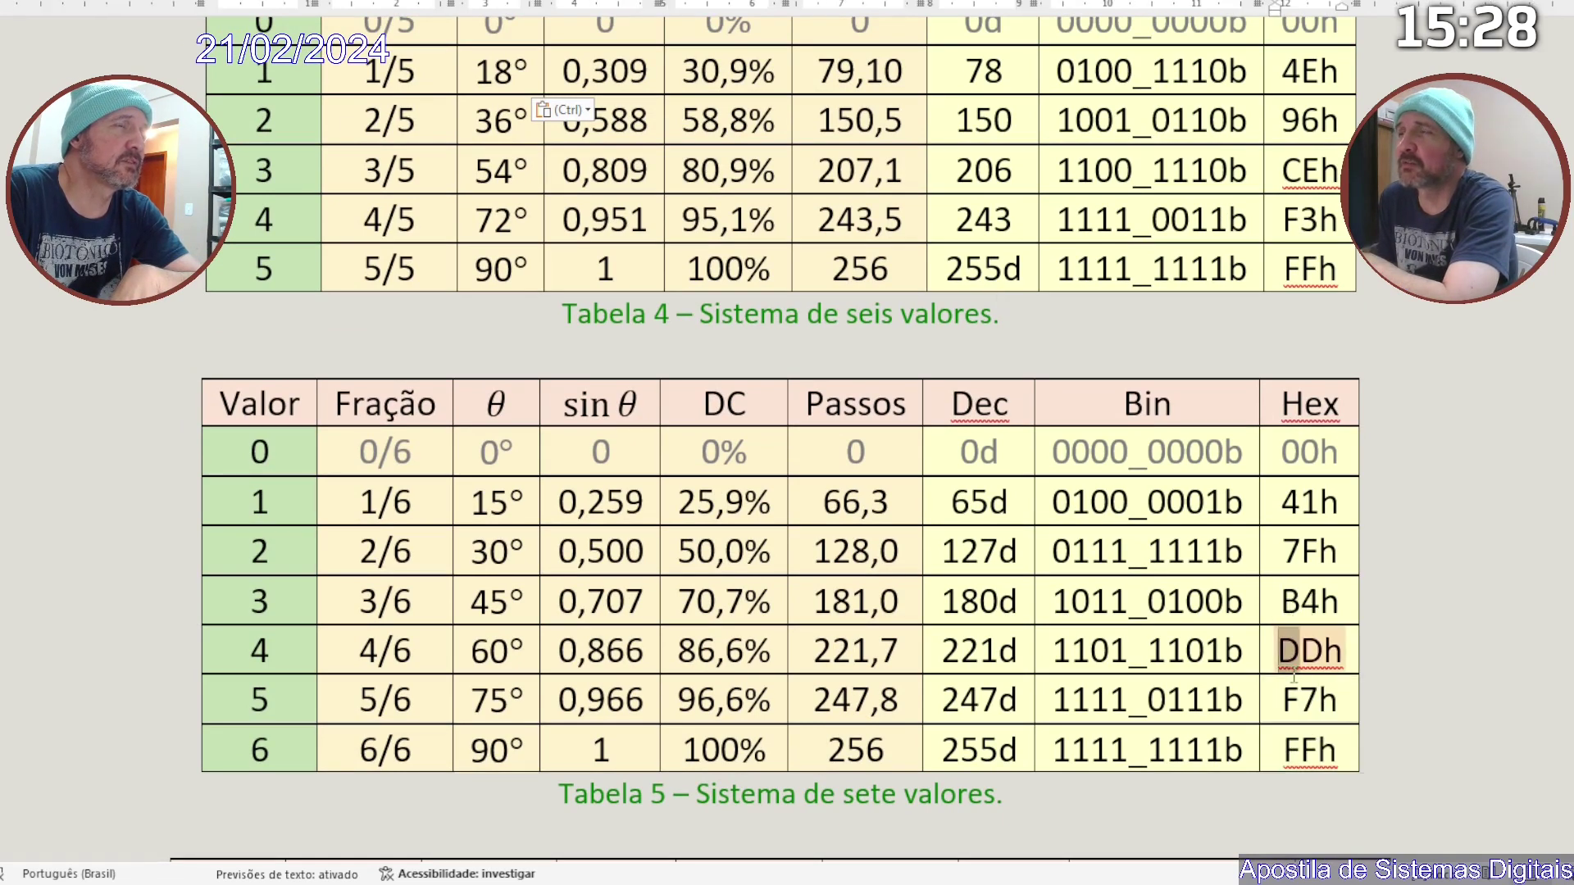
drag(1290, 650, 1299, 746)
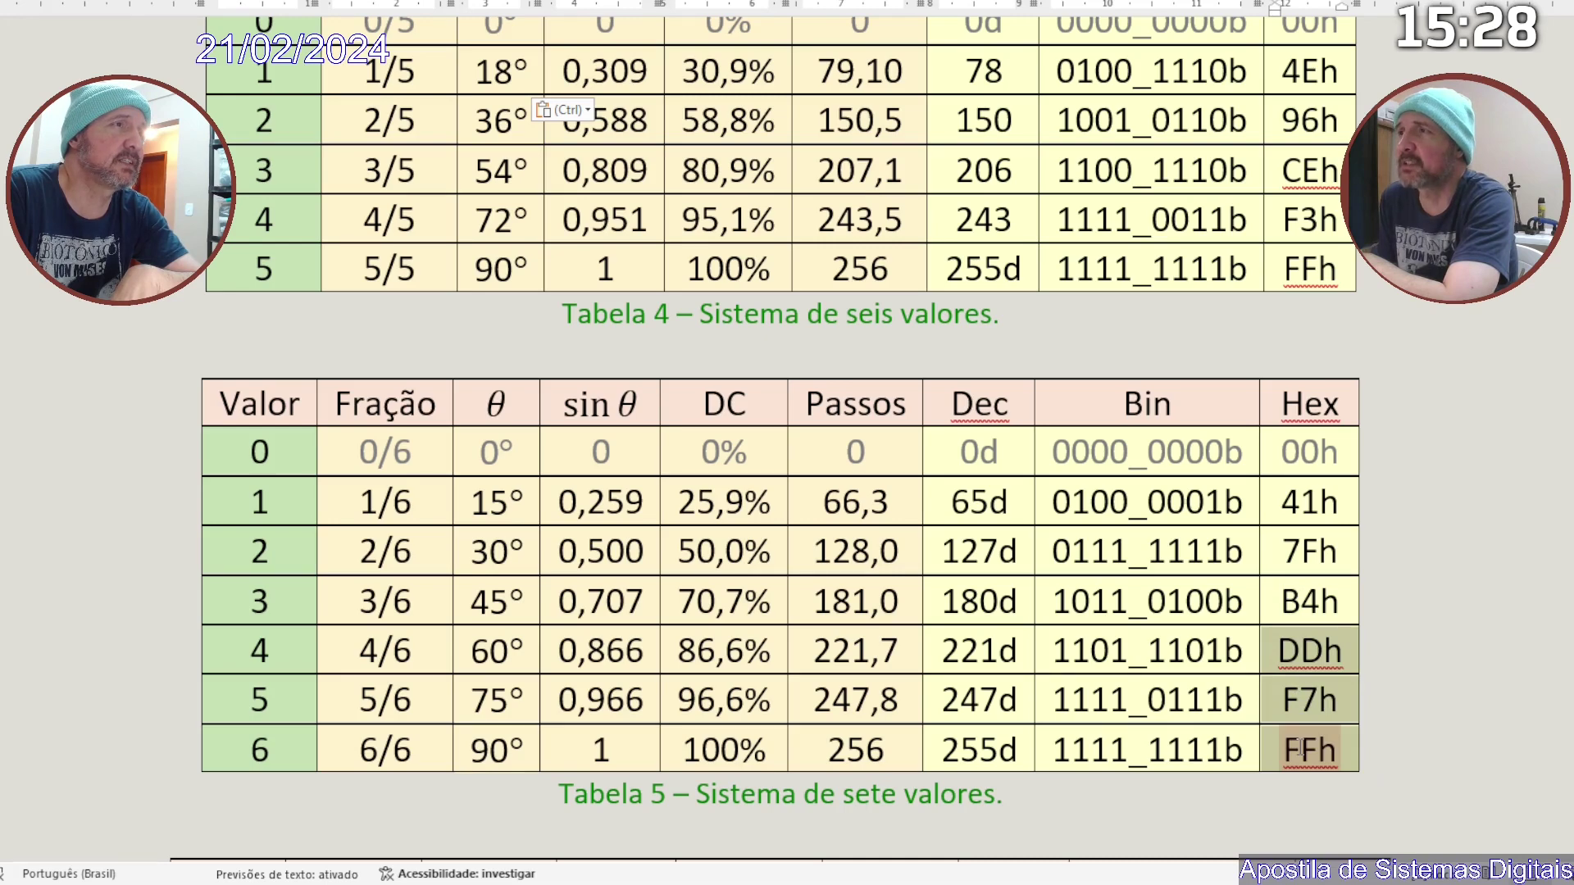
click(1003, 663)
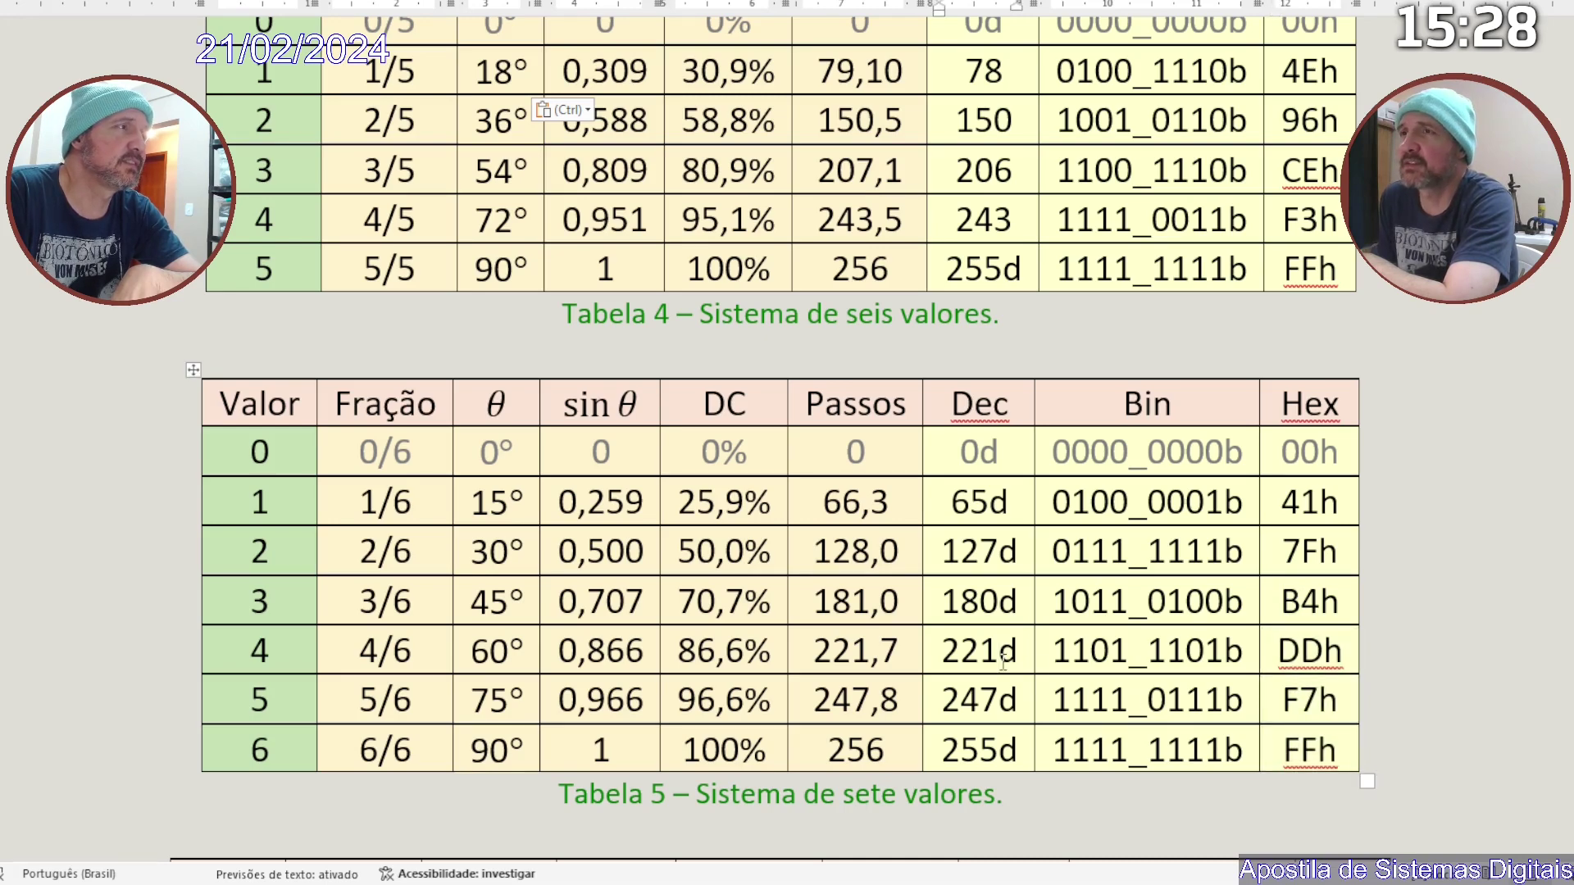
Review the rows of the nine-value Tabela 6 and compare its angle formatting with Tabela 5.
scroll(1003, 662, down, 3)
scroll(1003, 662, down, 12)
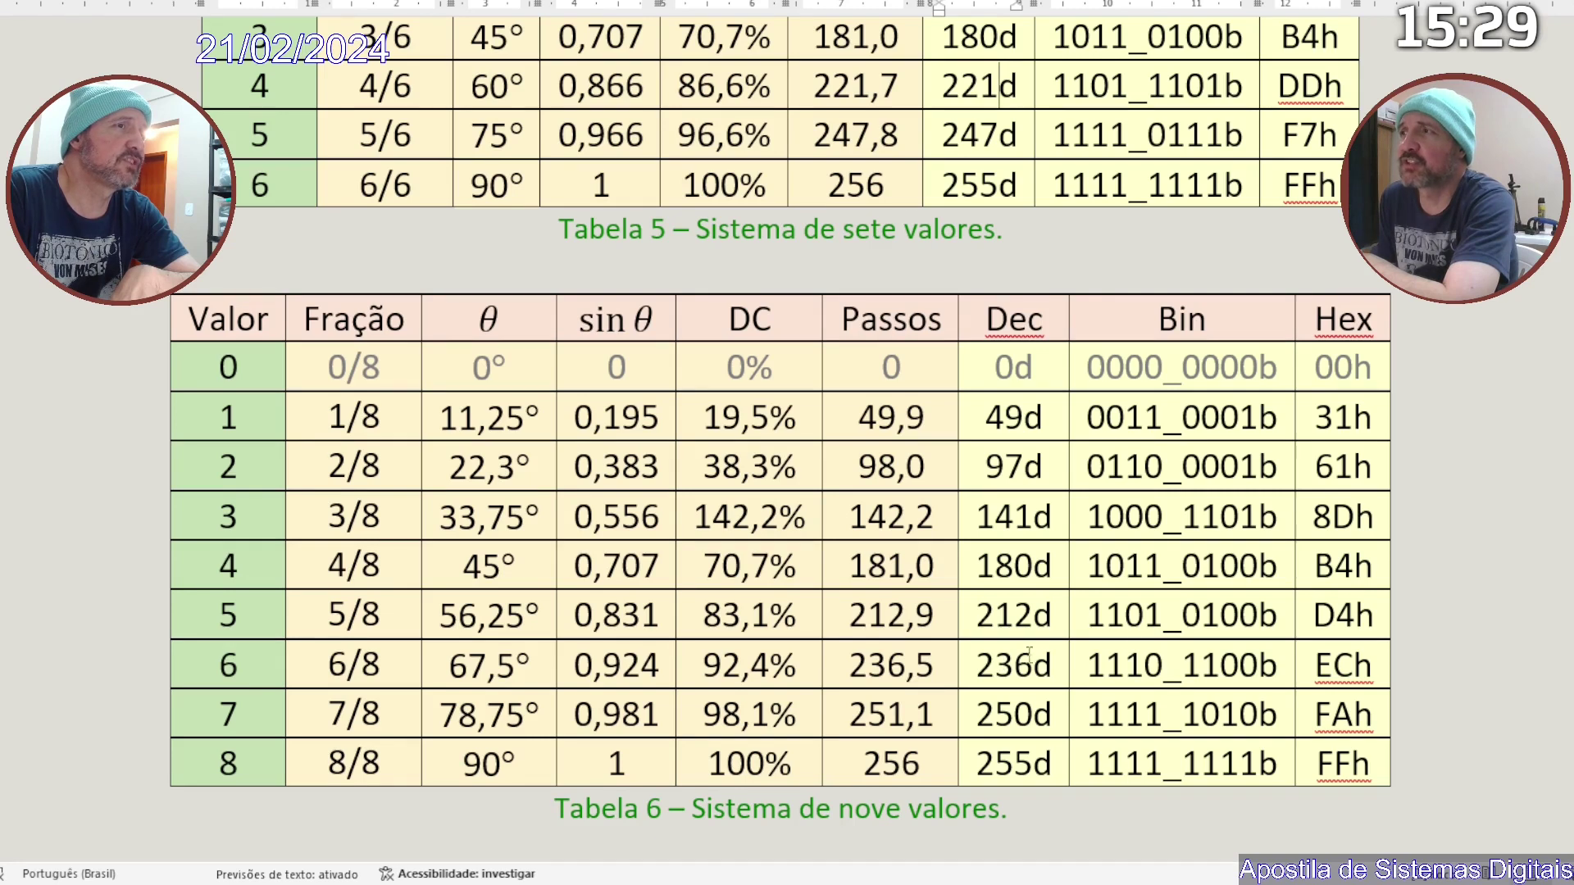
mouse_move(1314, 763)
mouse_down()
mouse_move(1353, 762)
mouse_move(1330, 680)
mouse_move(894, 672)
mouse_up()
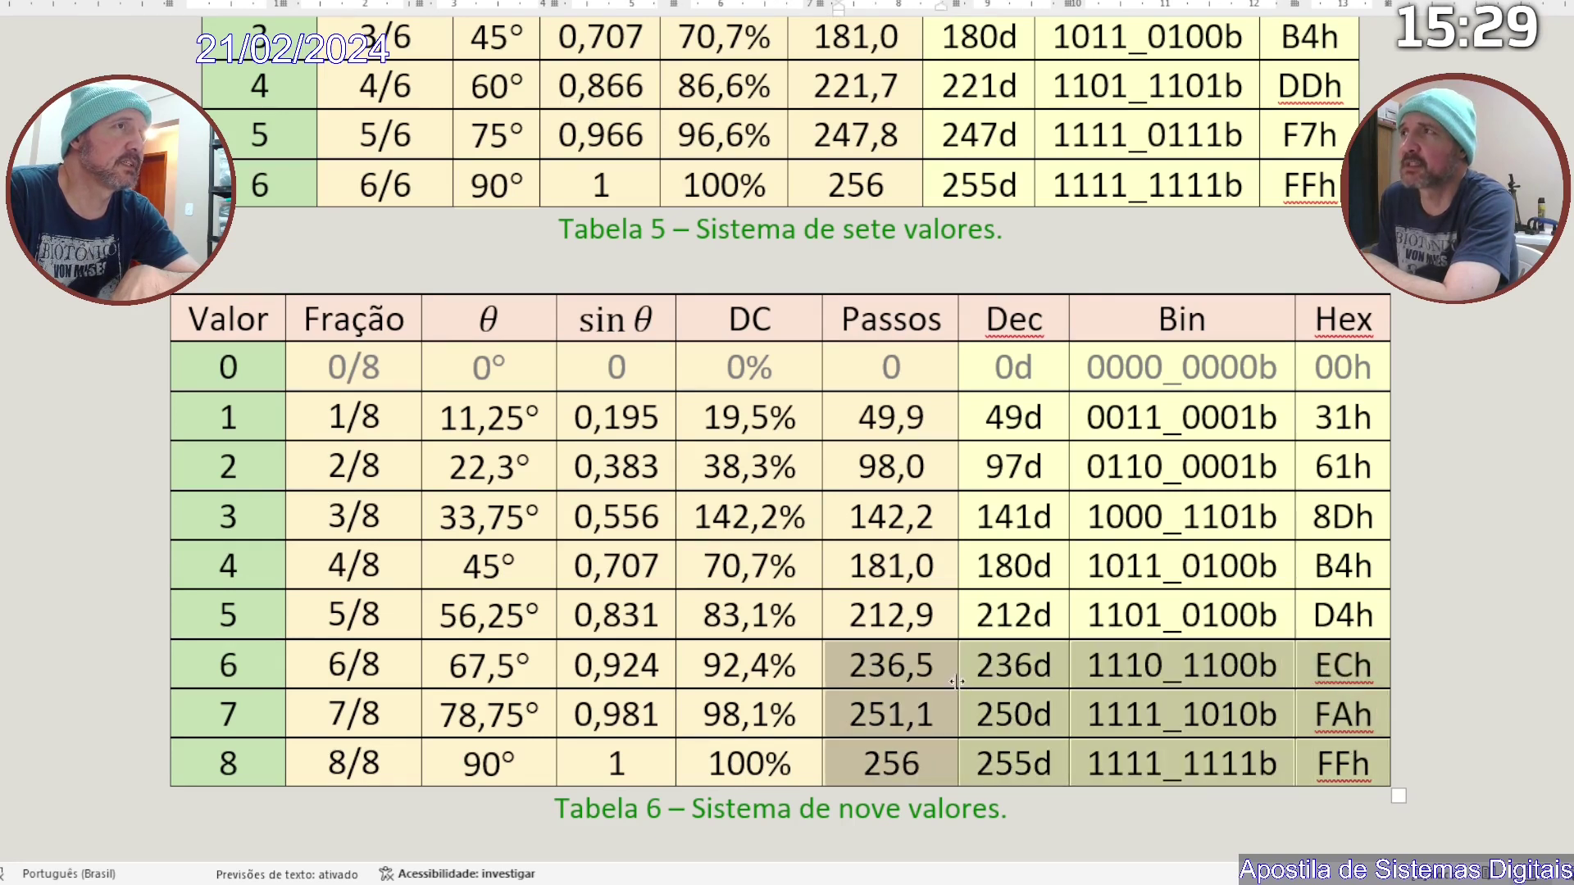
drag(1338, 379, 322, 428)
click(288, 613)
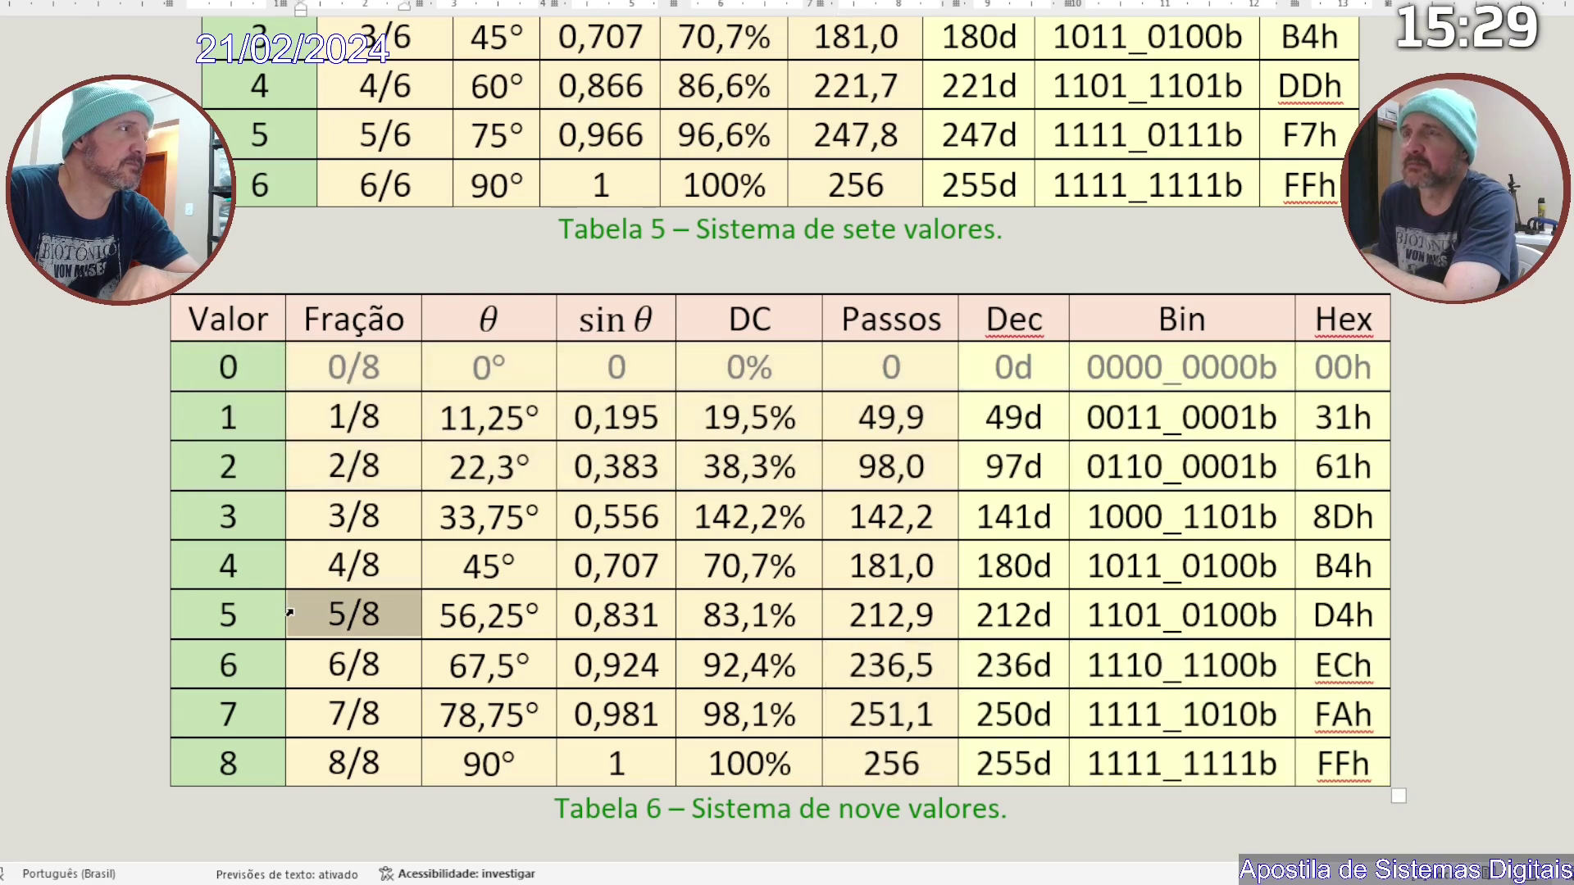
click(492, 705)
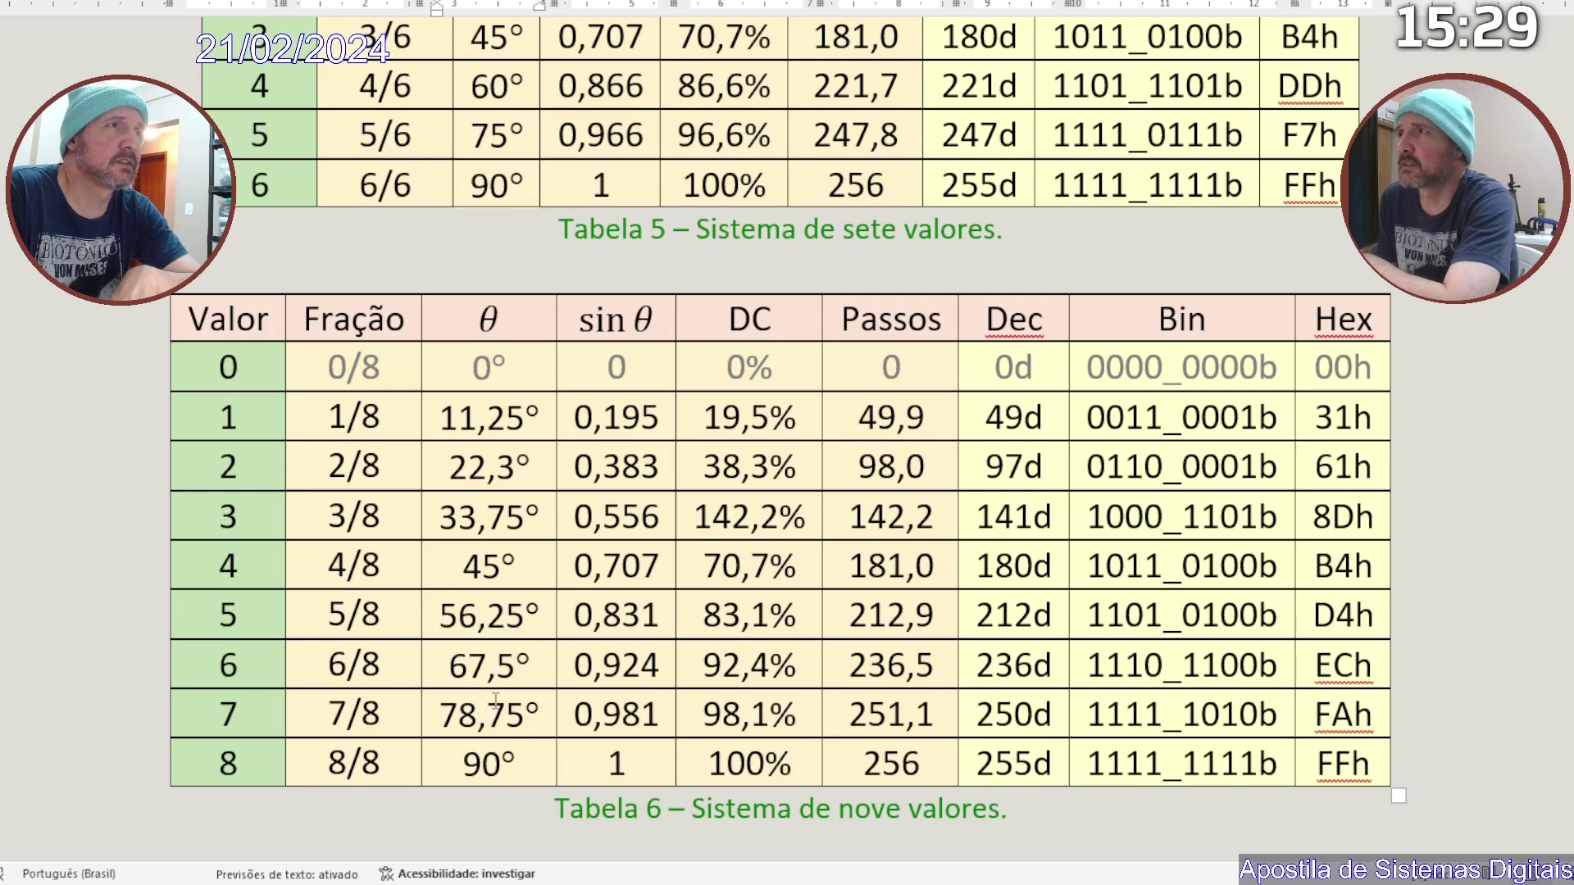
scroll(495, 699, up, 5)
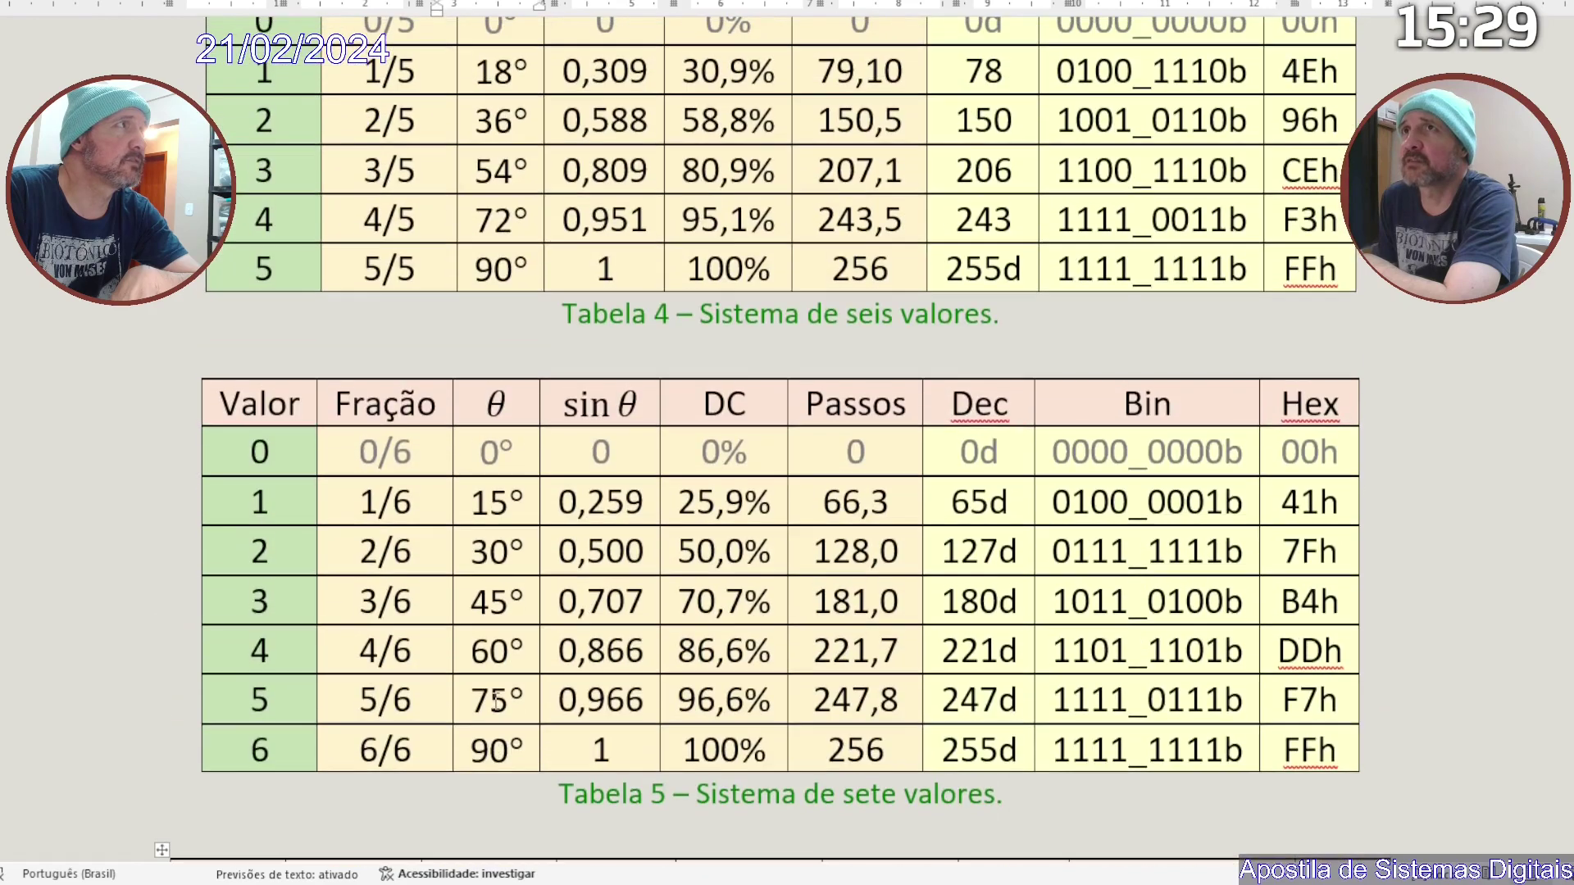
scroll(495, 700, up, 3)
scroll(495, 699, down, 7)
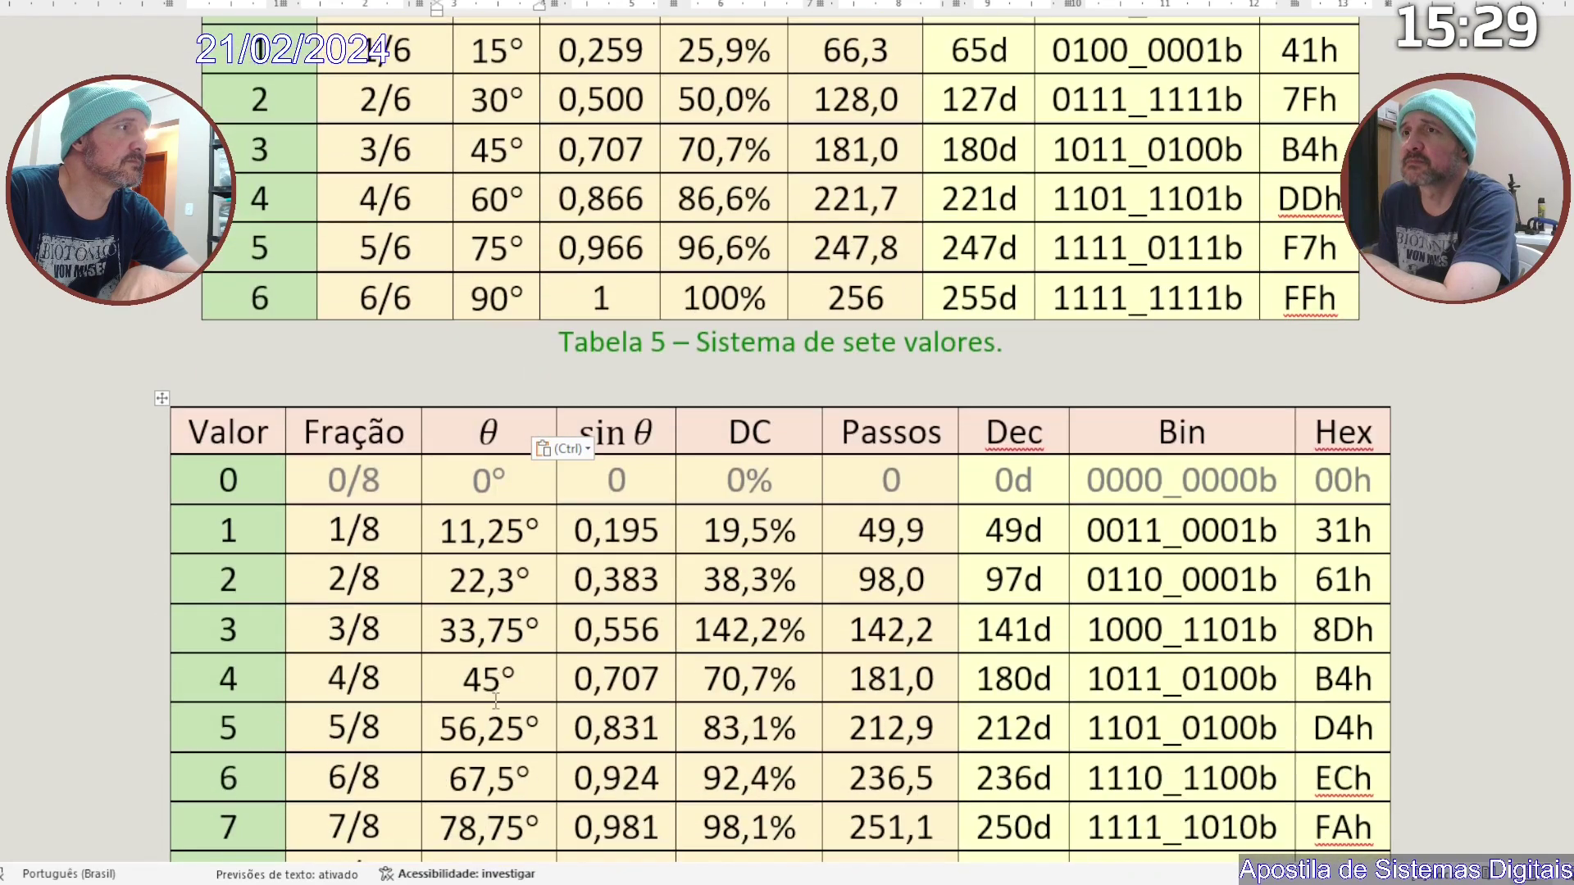
scroll(495, 699, down, 1)
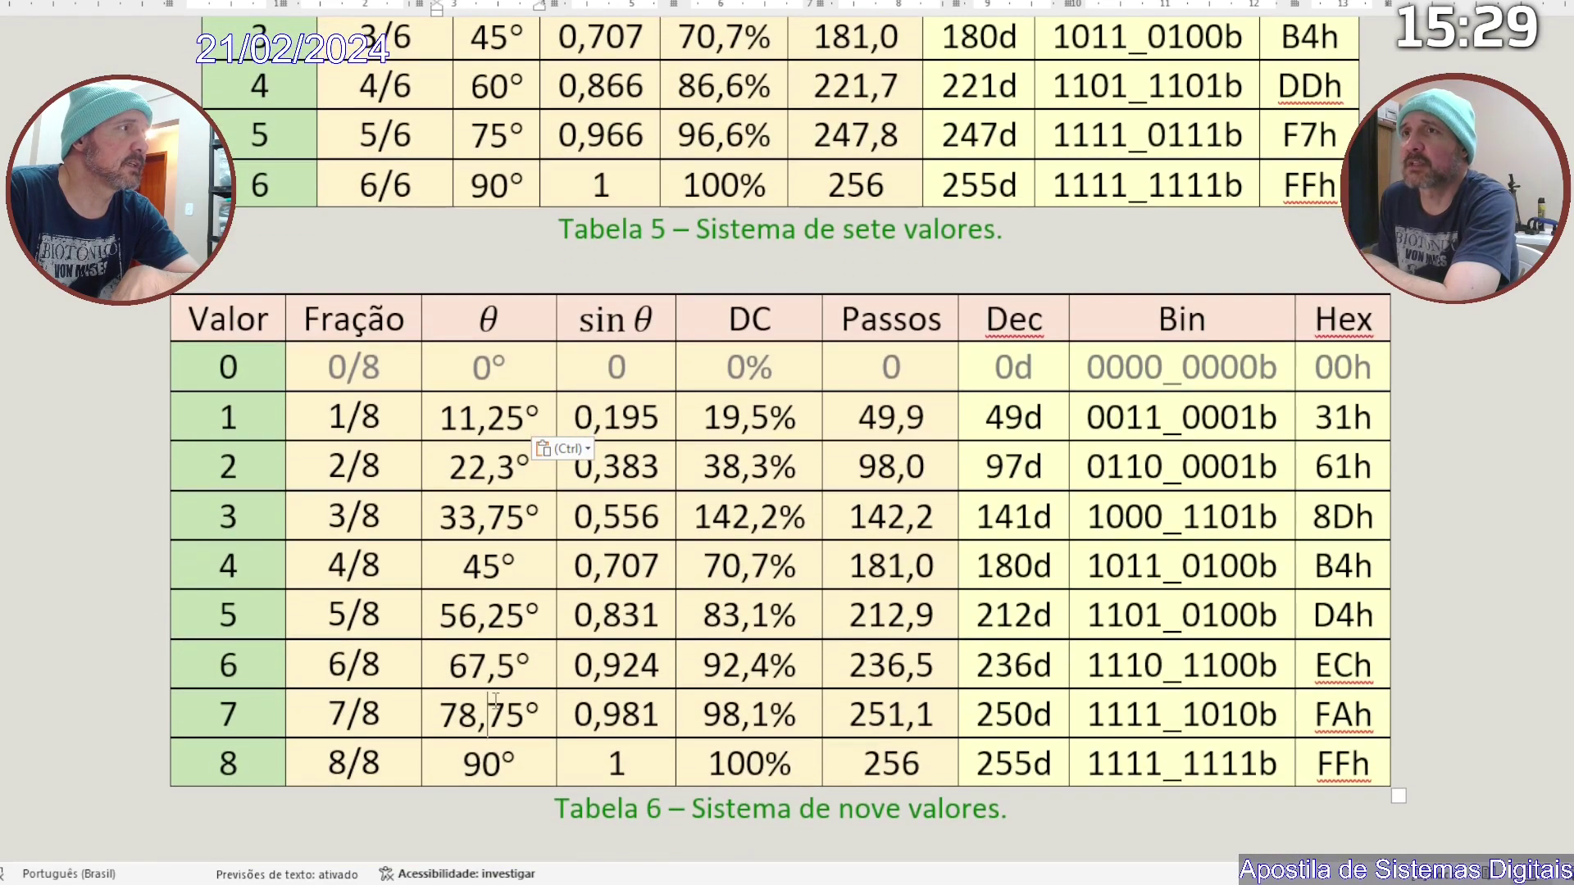
Add two decimal places to the whole-number angles in Tabela 6, making them 45,00° and 90,00°.
click(503, 576)
text(,00)
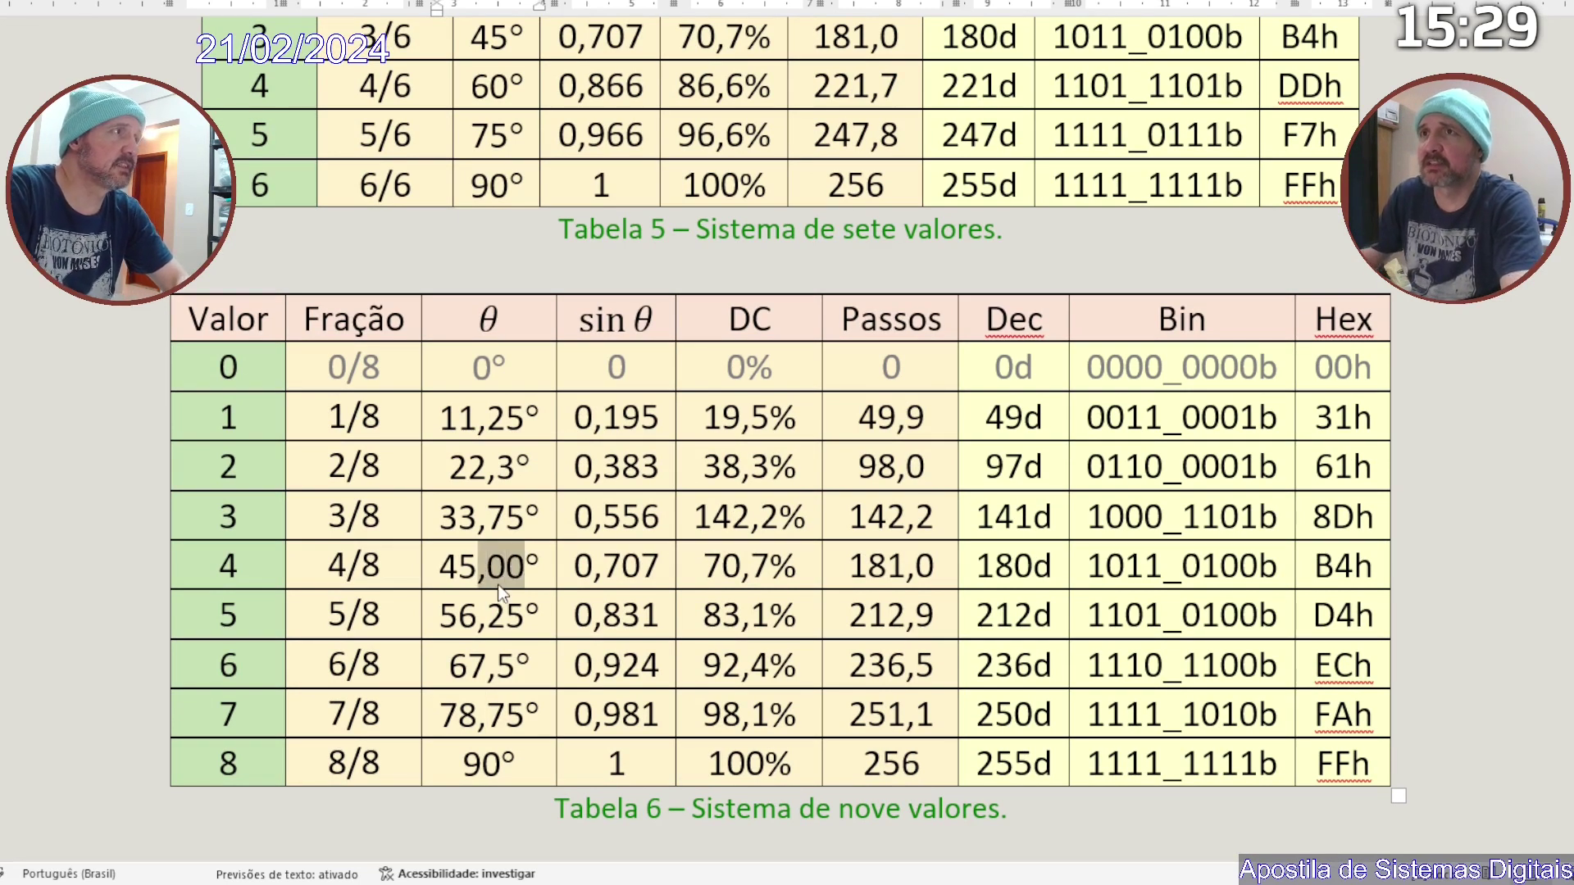
key(Down)
key(Down)
key(Down)
key(Down)
key(Left)
text(,00)
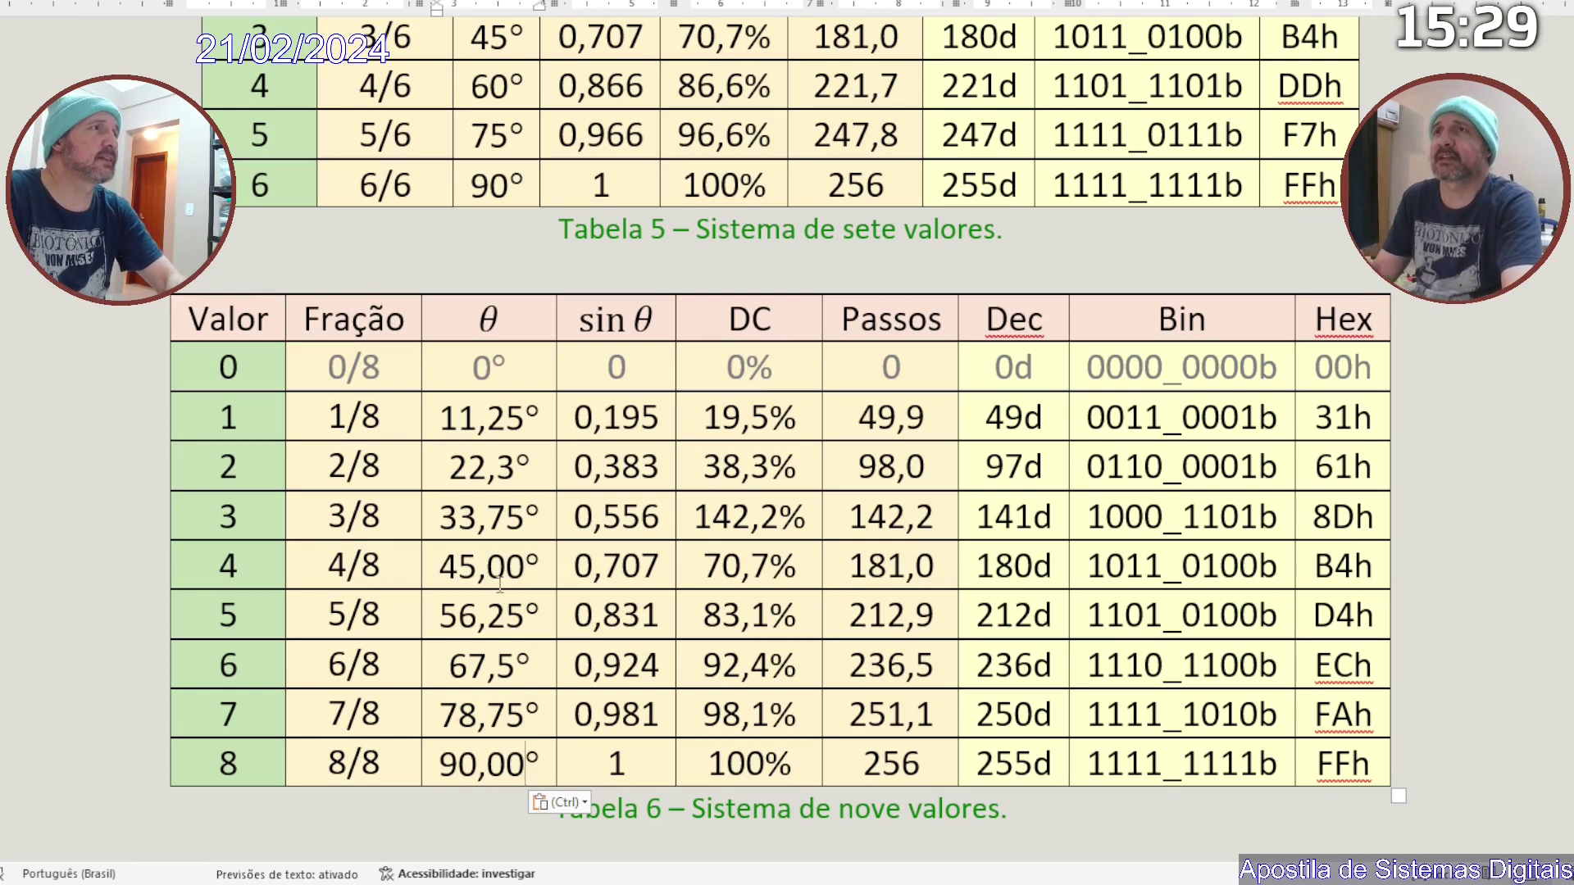
drag(1334, 366, 399, 387)
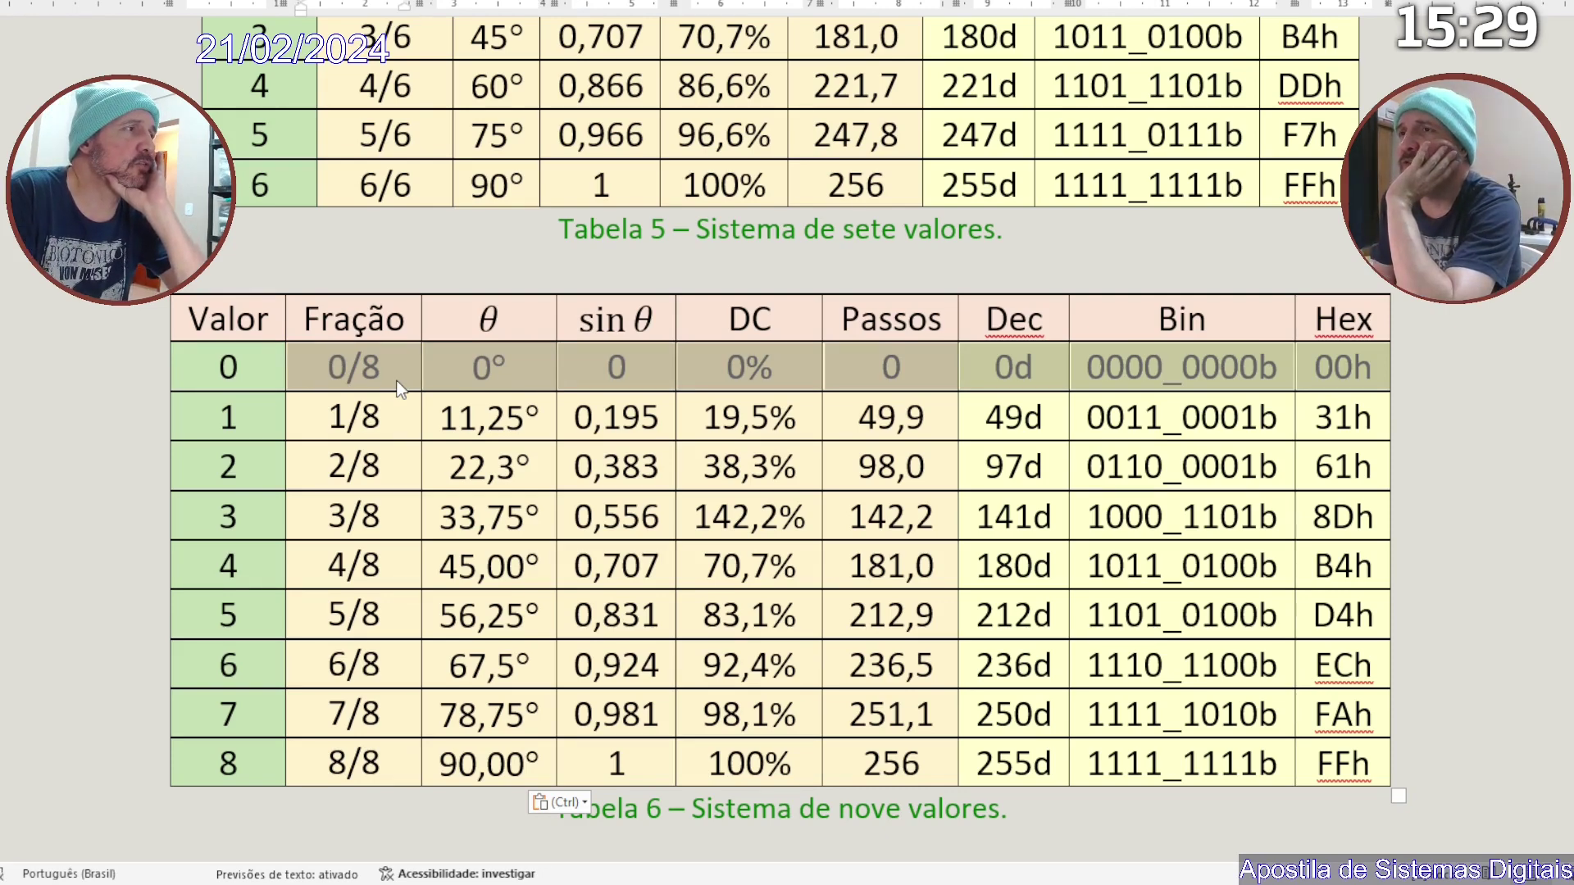
click(545, 645)
Add one decimal place to the whole-number angles in Tabela 3, making them 90,0° and 45,0°.
scroll(541, 648, up, 6)
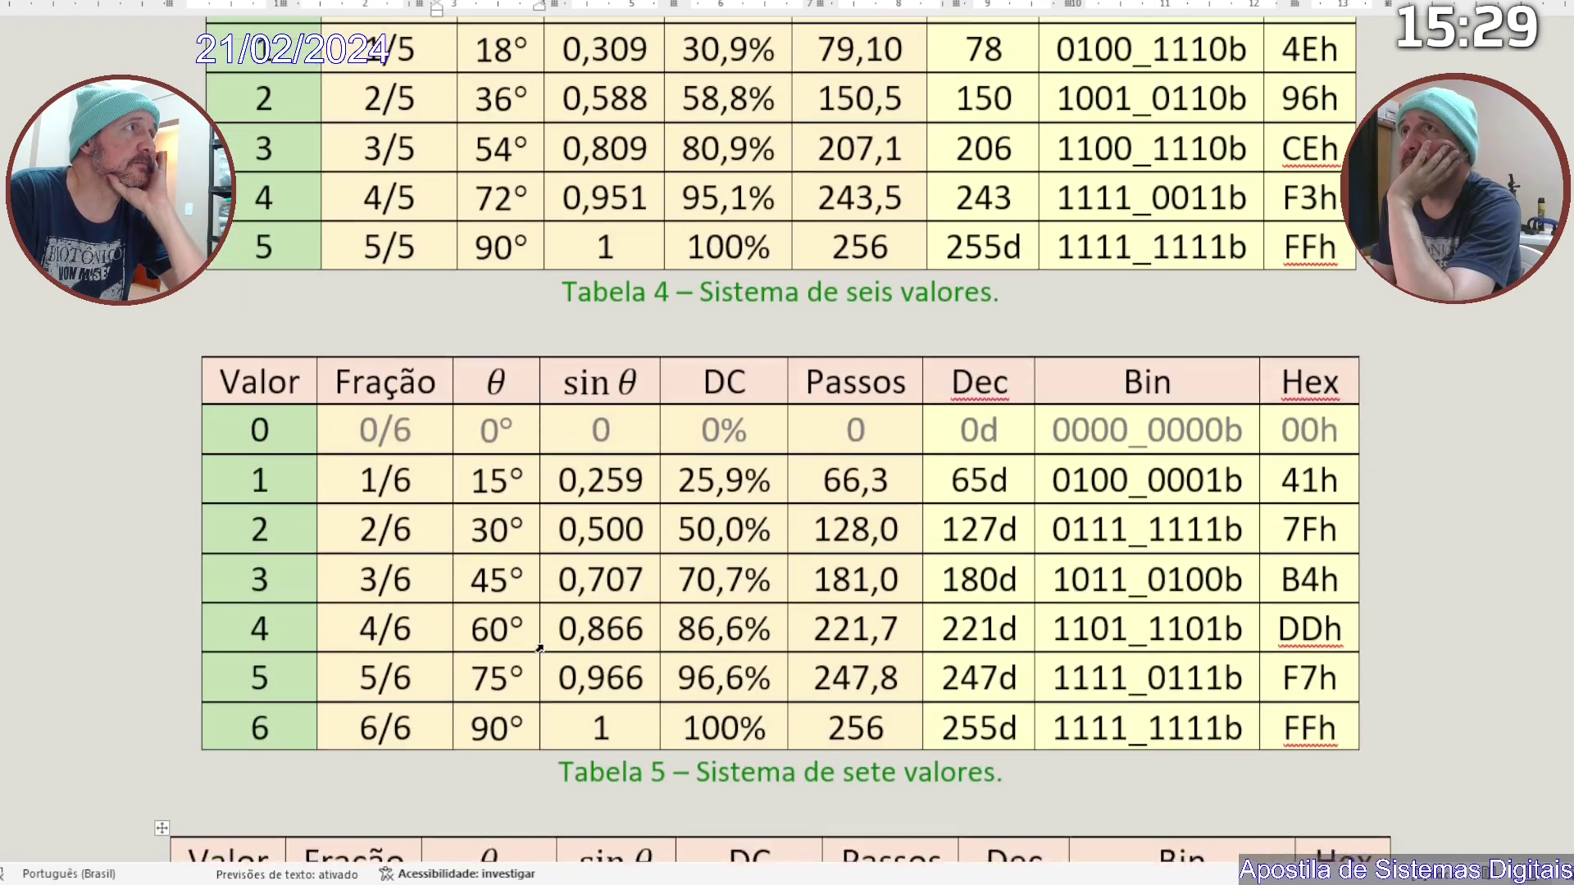
scroll(541, 646, up, 10)
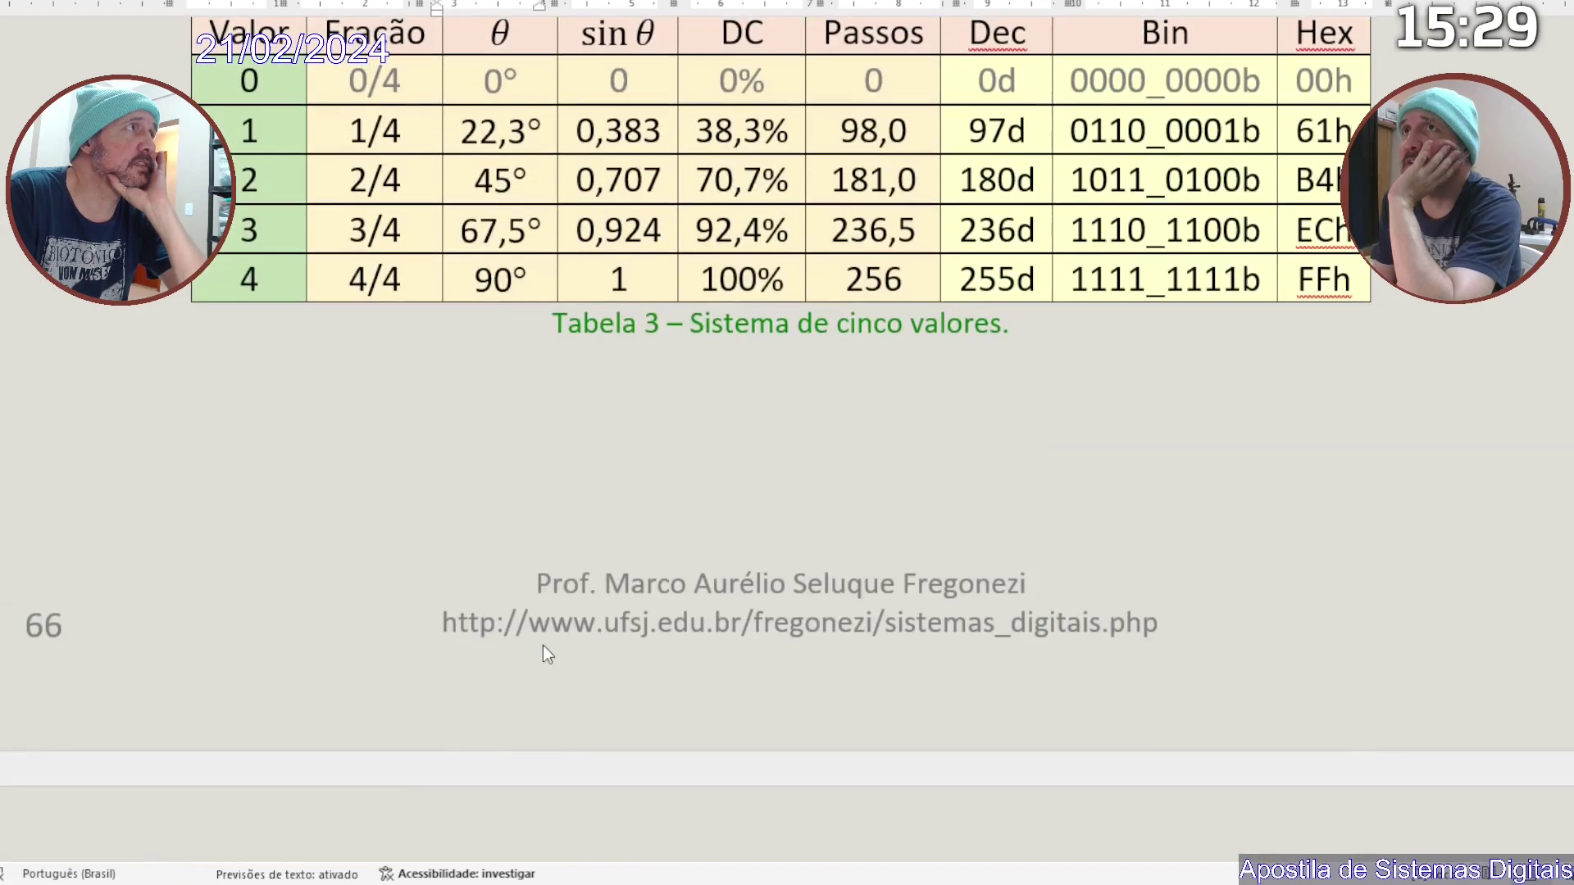
click(514, 402)
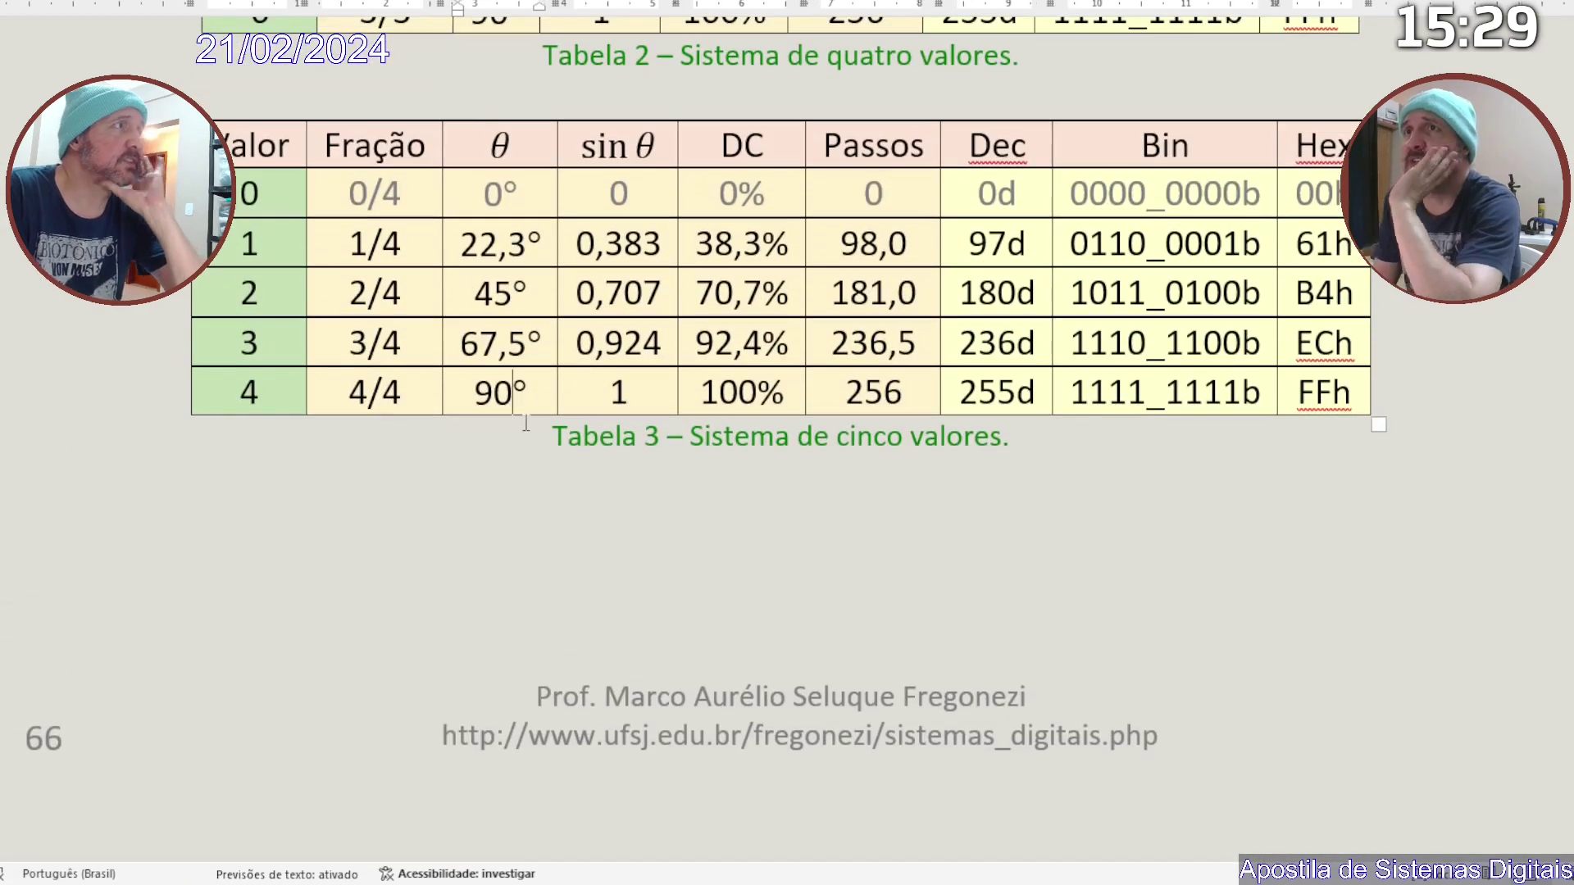
text(,0)
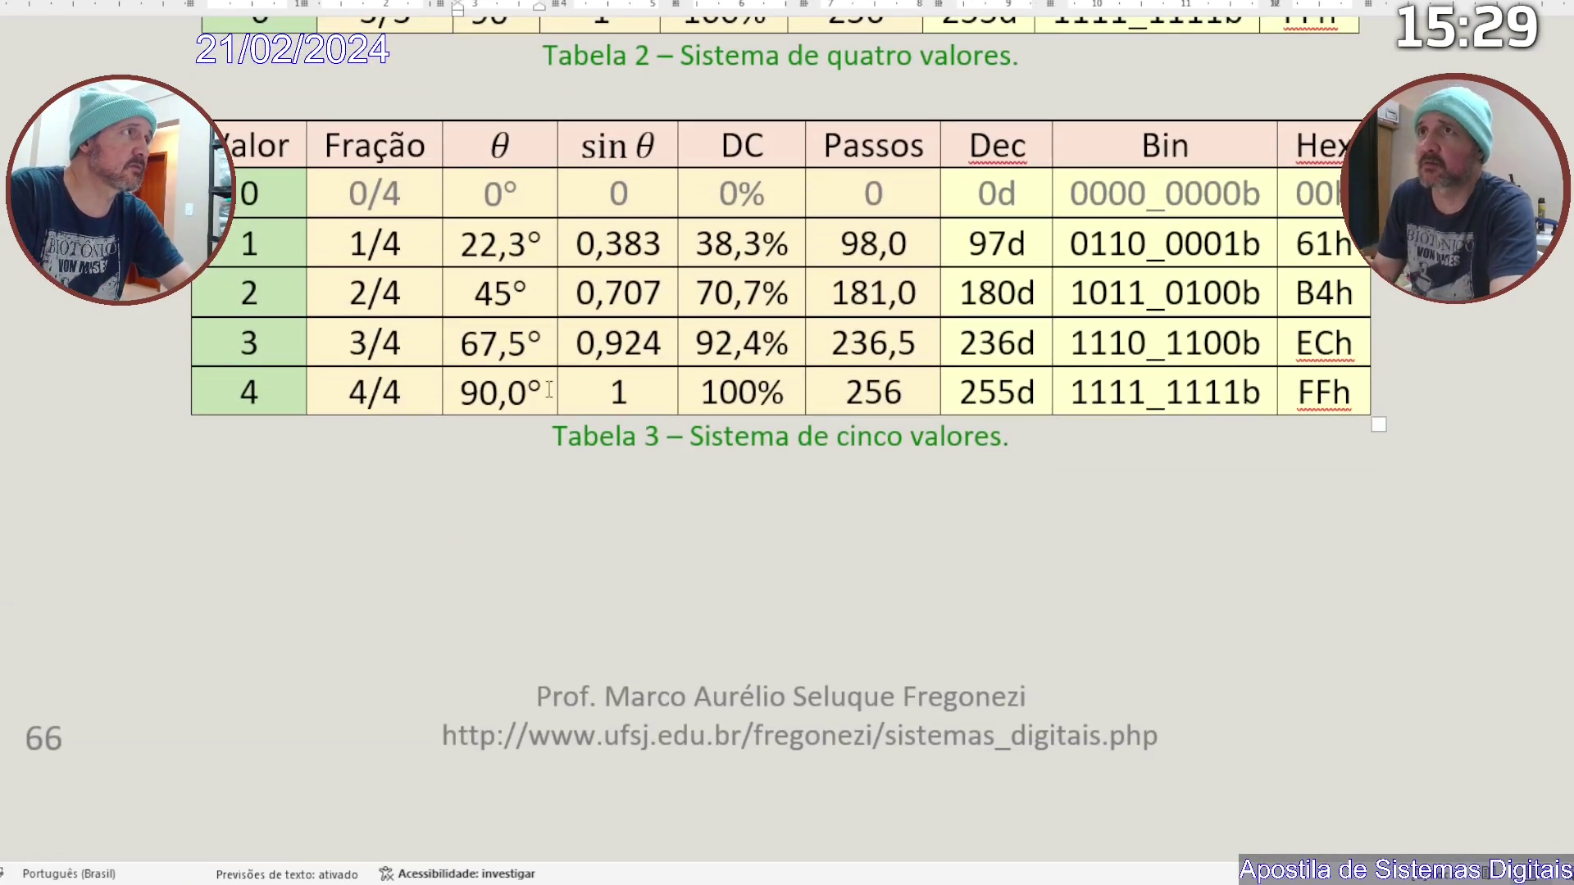
click(525, 306)
text(,)
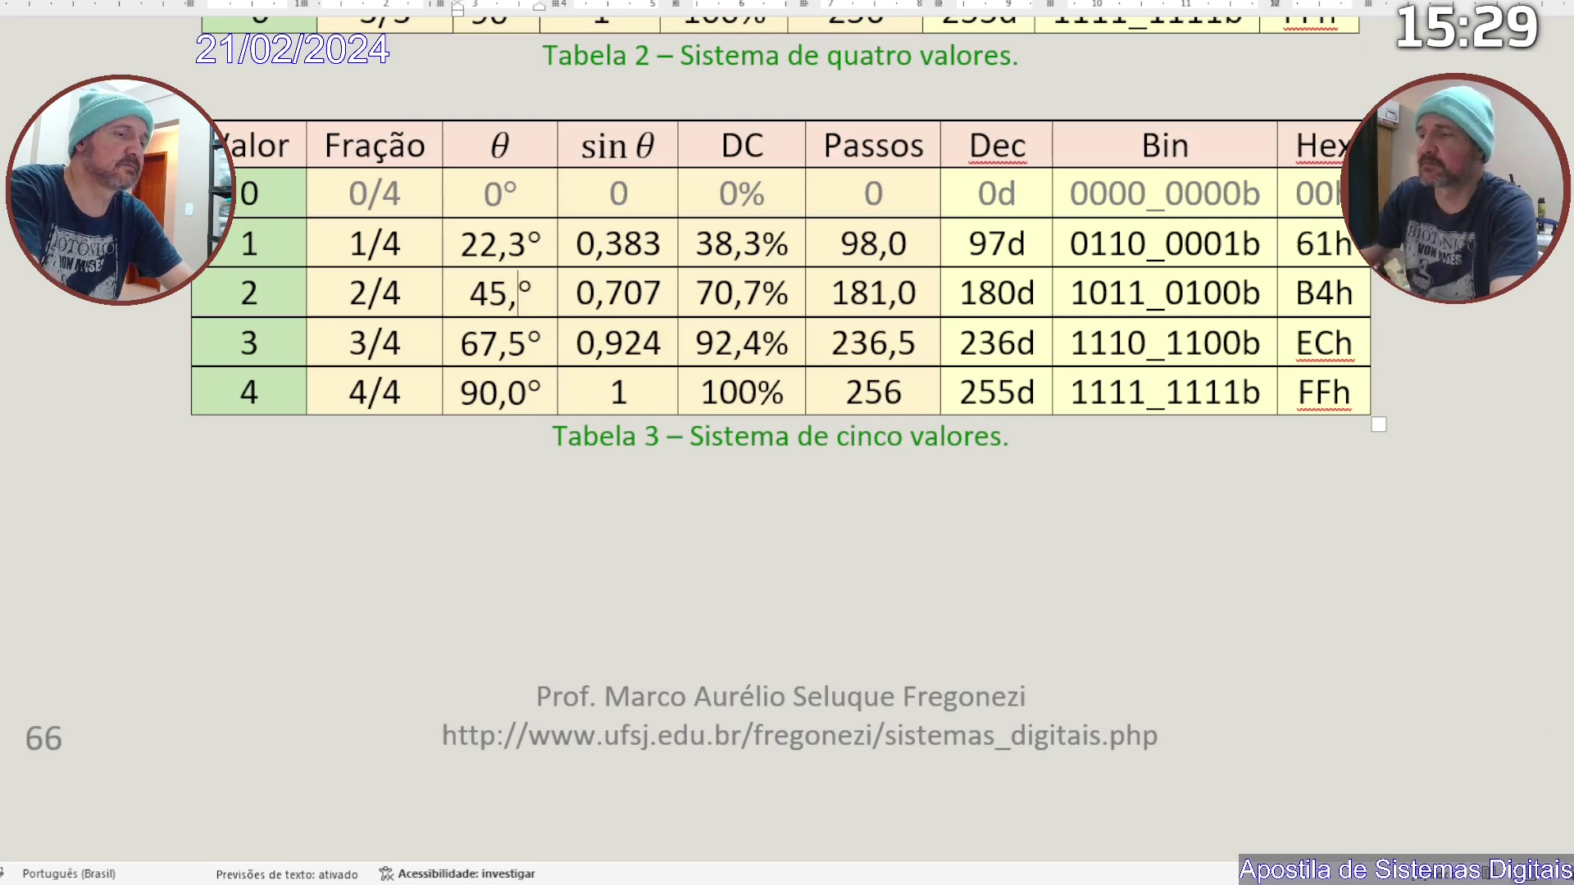
text(0)
Check the decimal formatting of the angles across the θ columns of the other sine tables.
scroll(778, 442, up, 5)
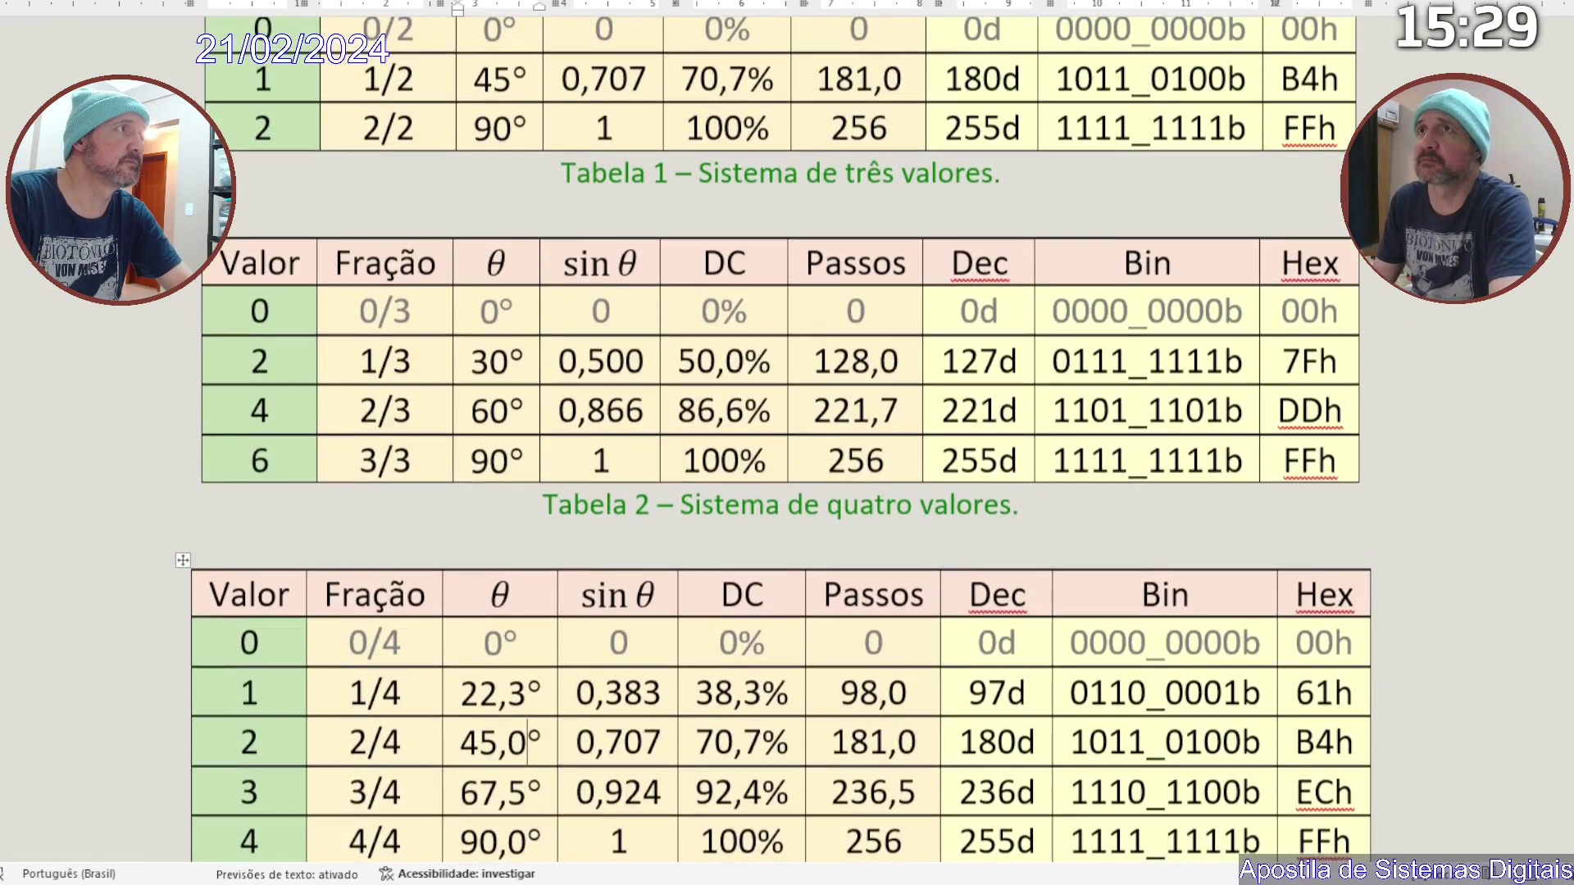
scroll(779, 442, down, 1)
scroll(779, 443, down, 15)
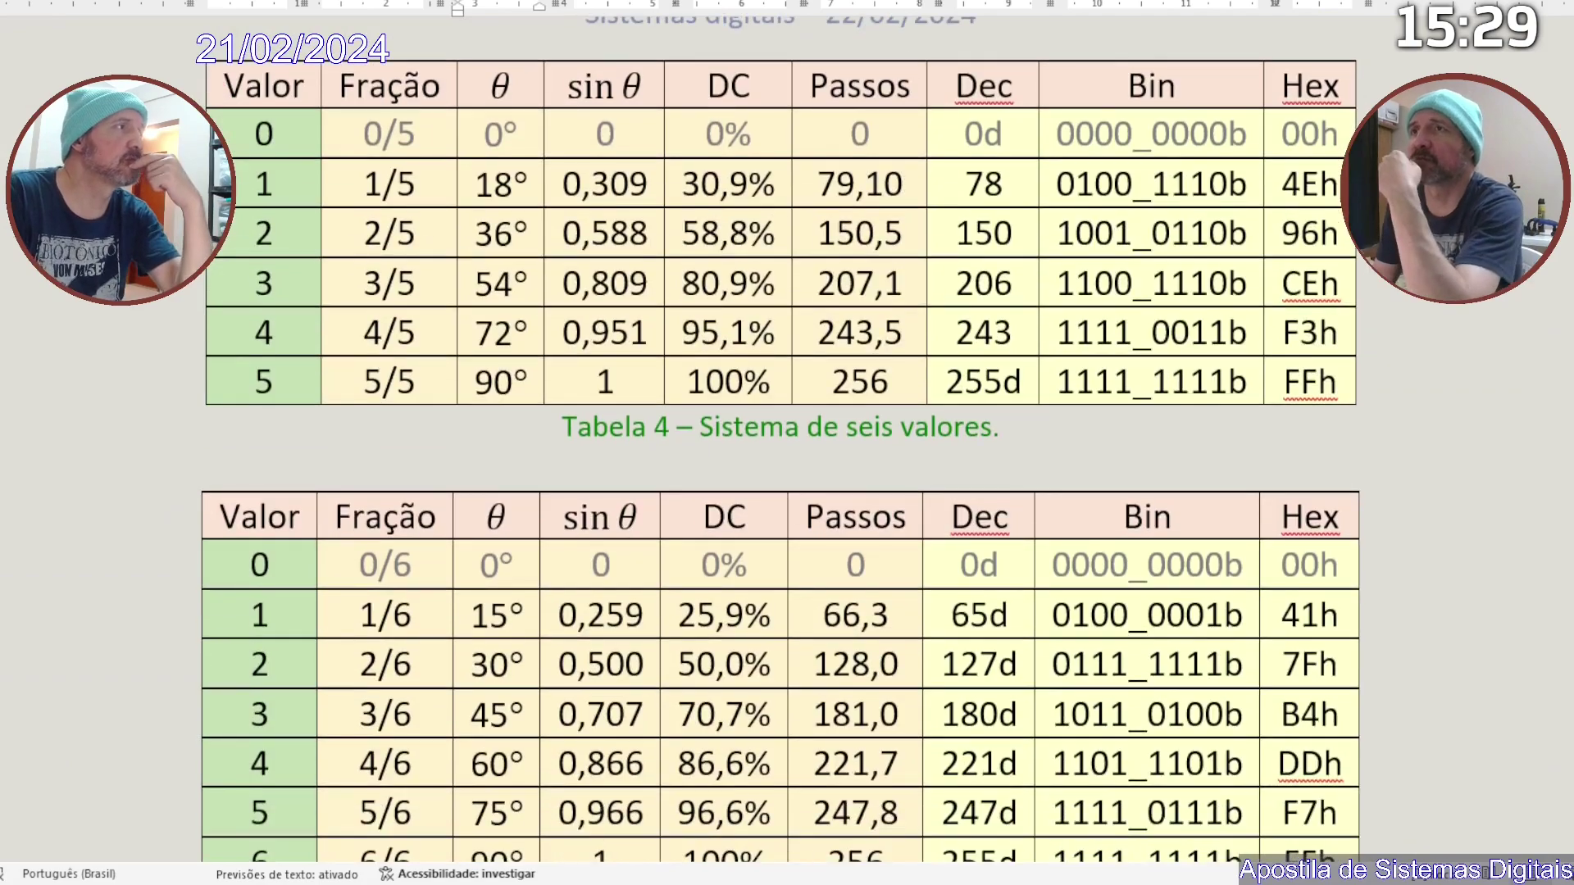
scroll(778, 443, down, 6)
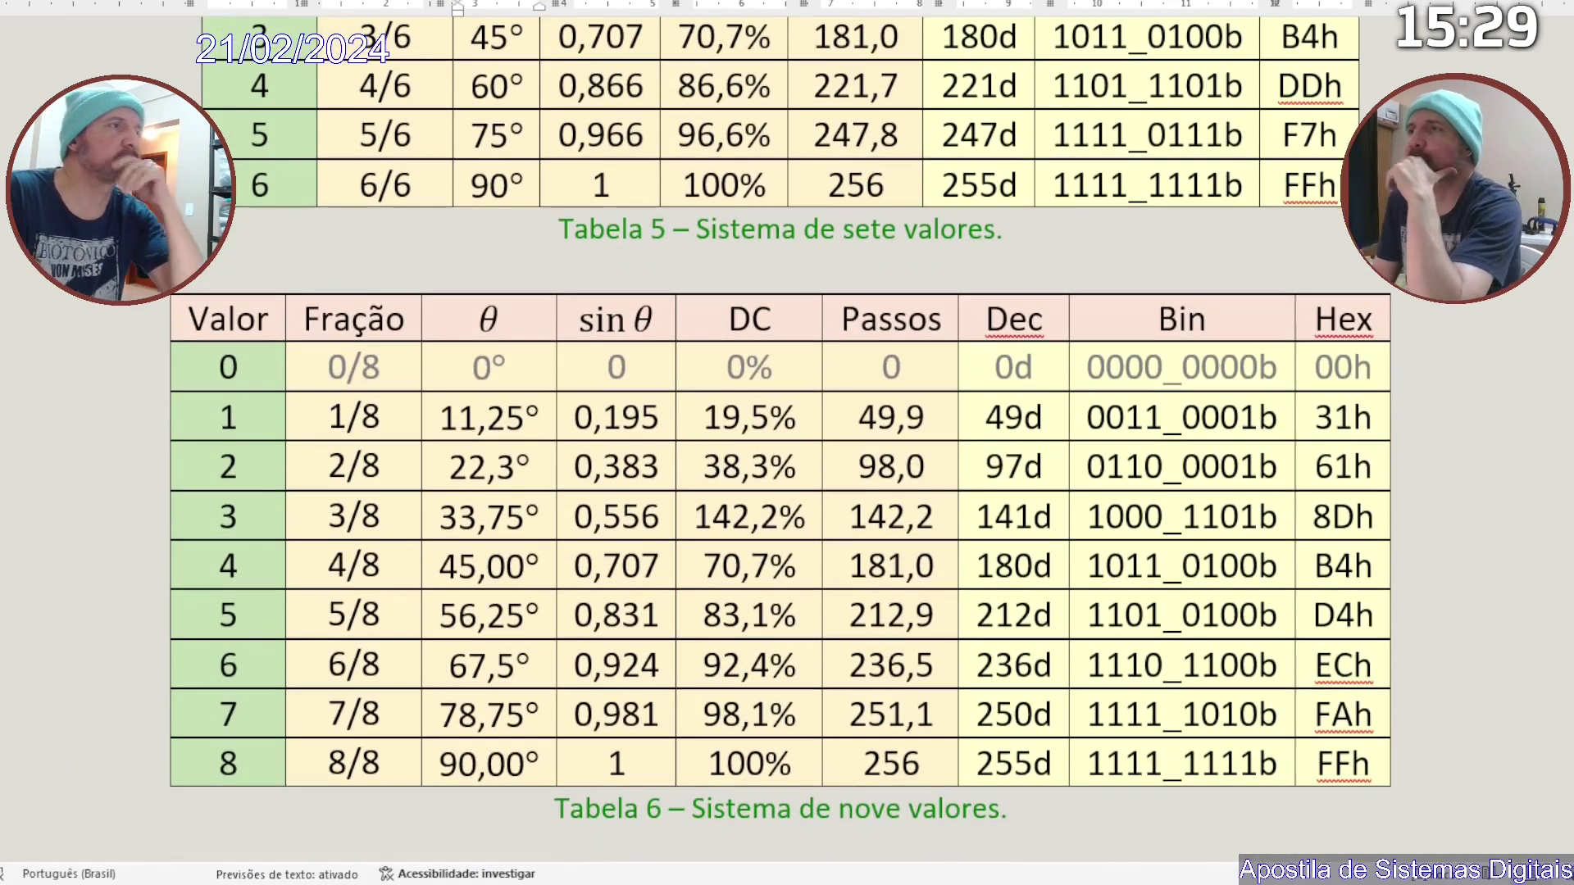
Read the paragraph below Tabela 6 about real applications with 256 PWM values and the table built in Excel.
scroll(778, 443, down, 3)
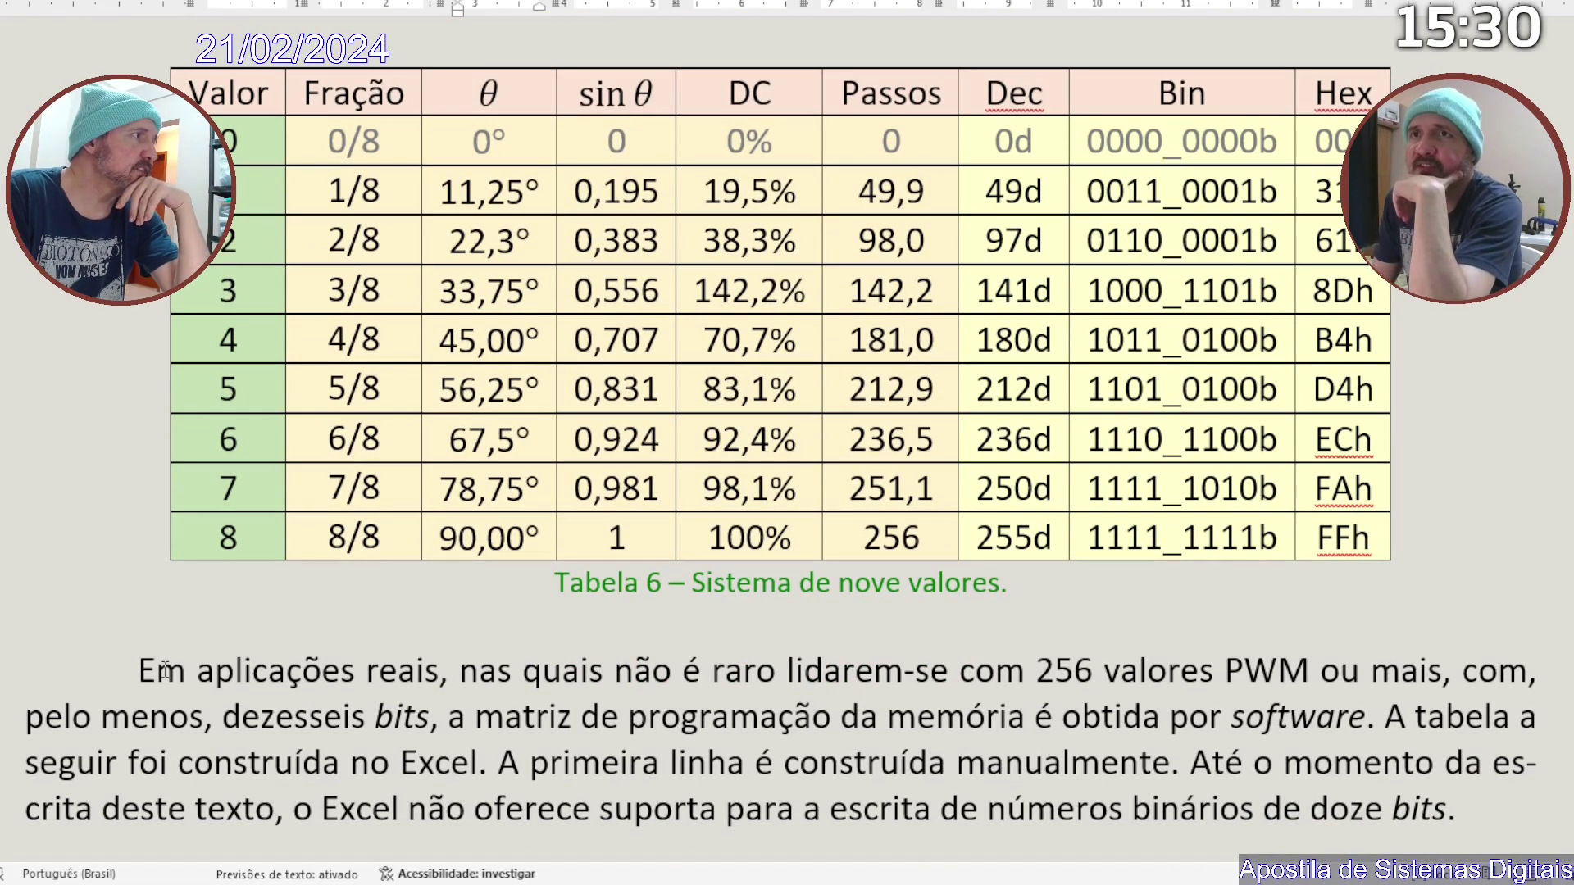
drag(133, 674, 557, 672)
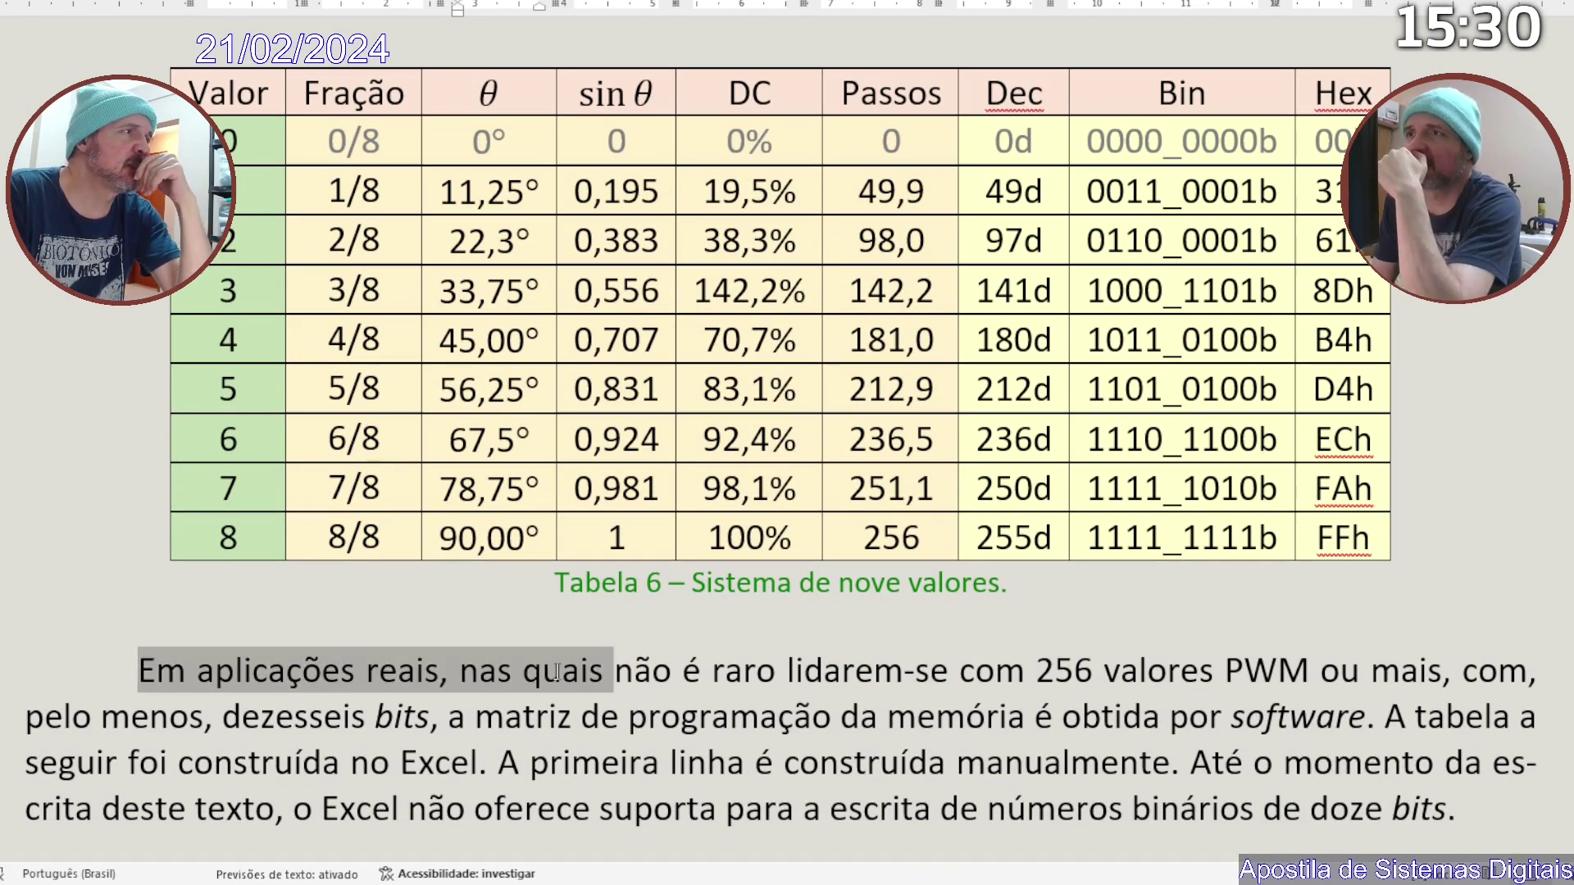
drag(754, 671, 1384, 699)
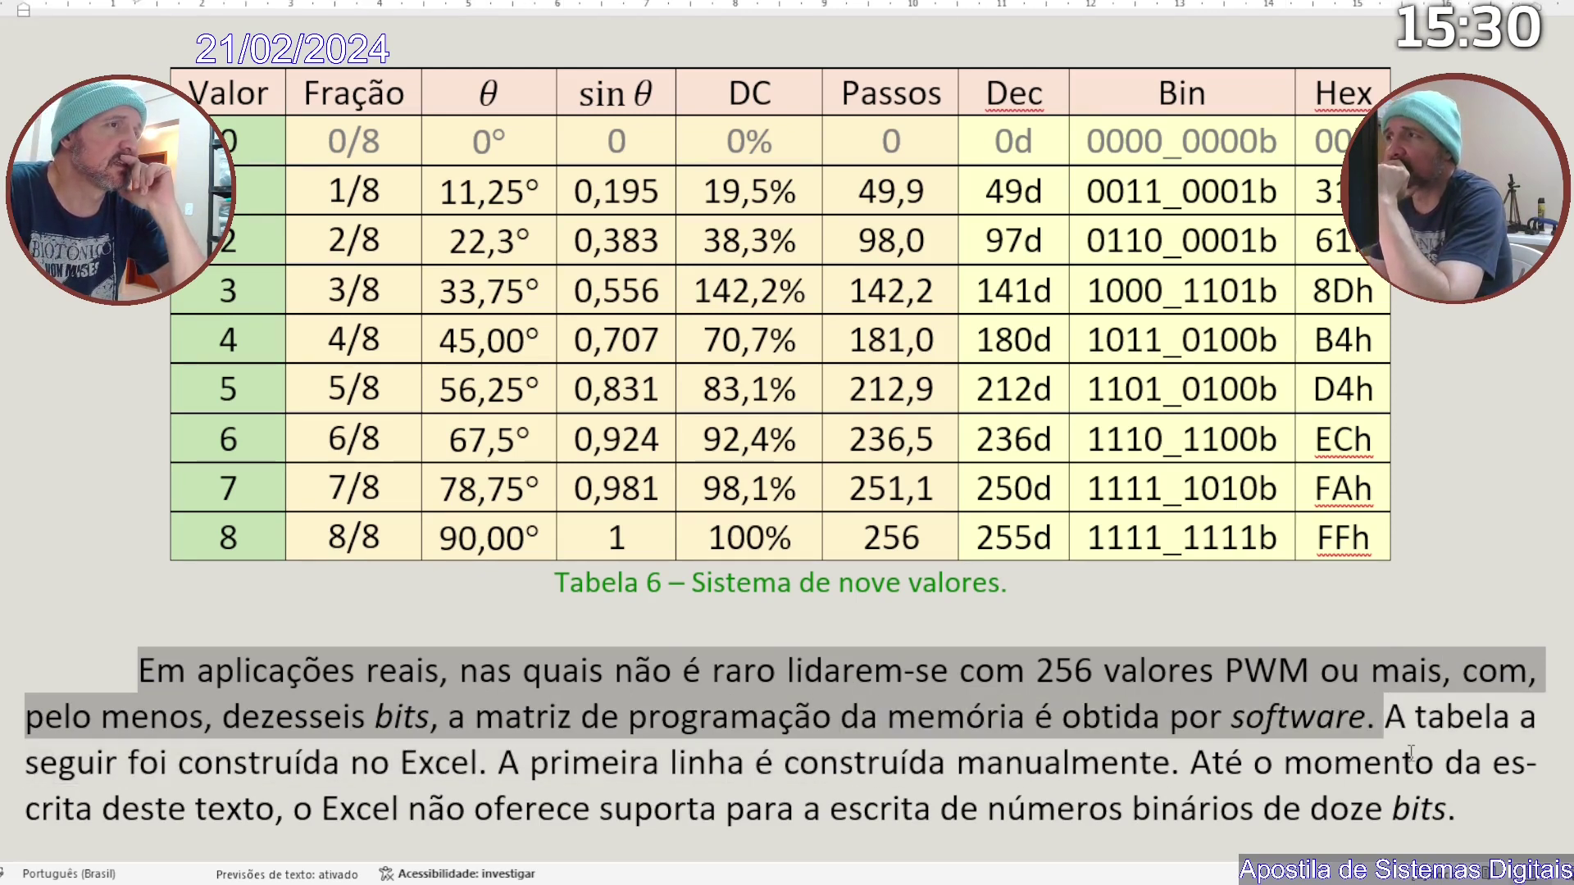
click(1385, 713)
drag(1383, 713, 1511, 820)
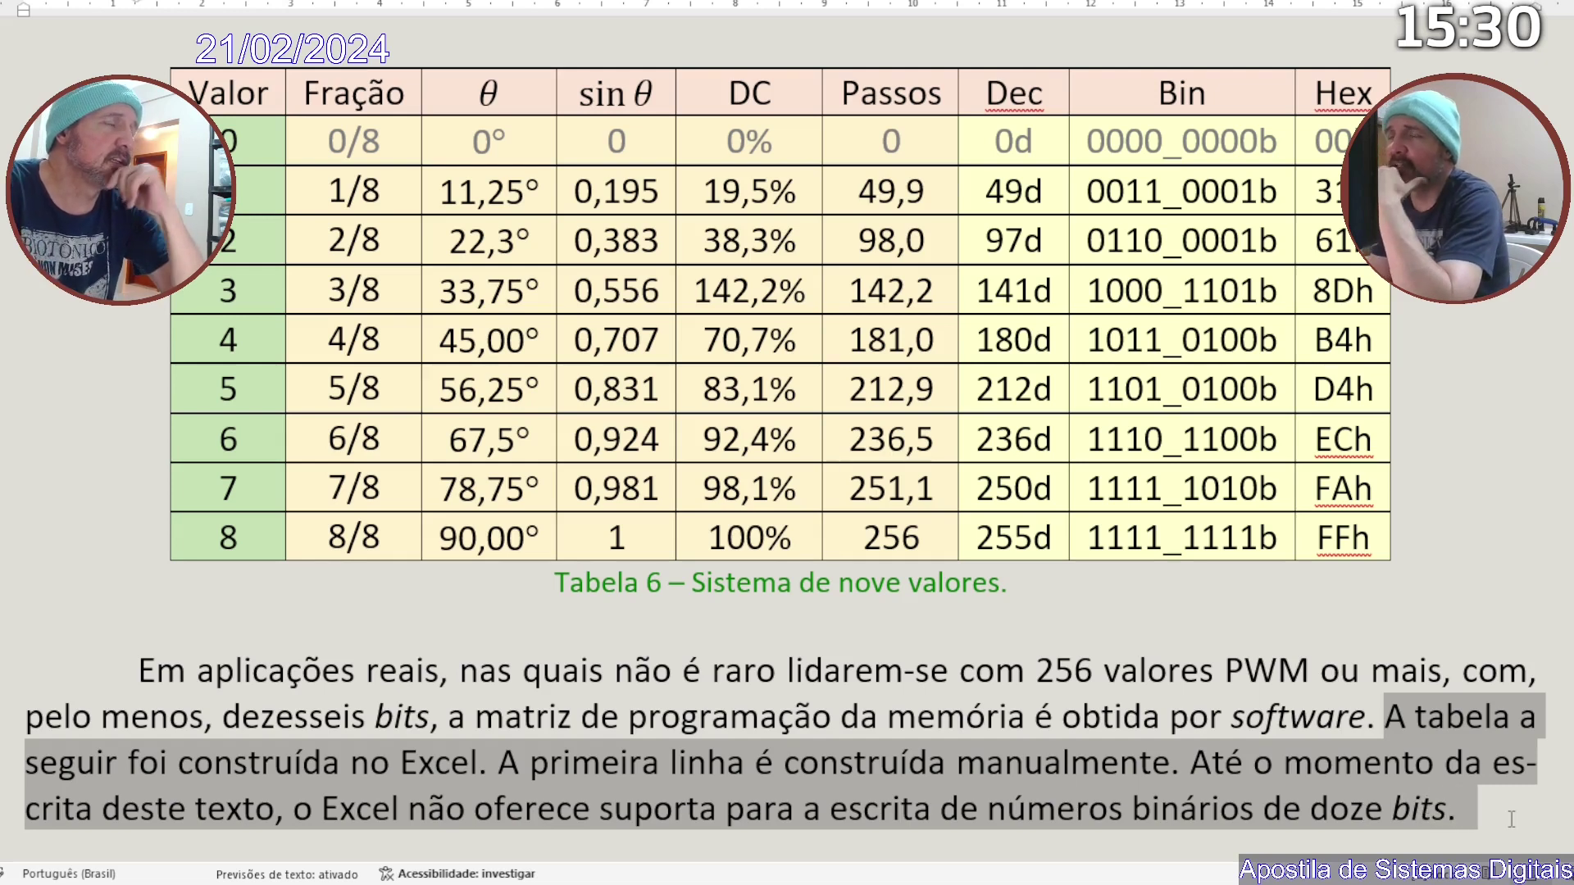
click(1151, 628)
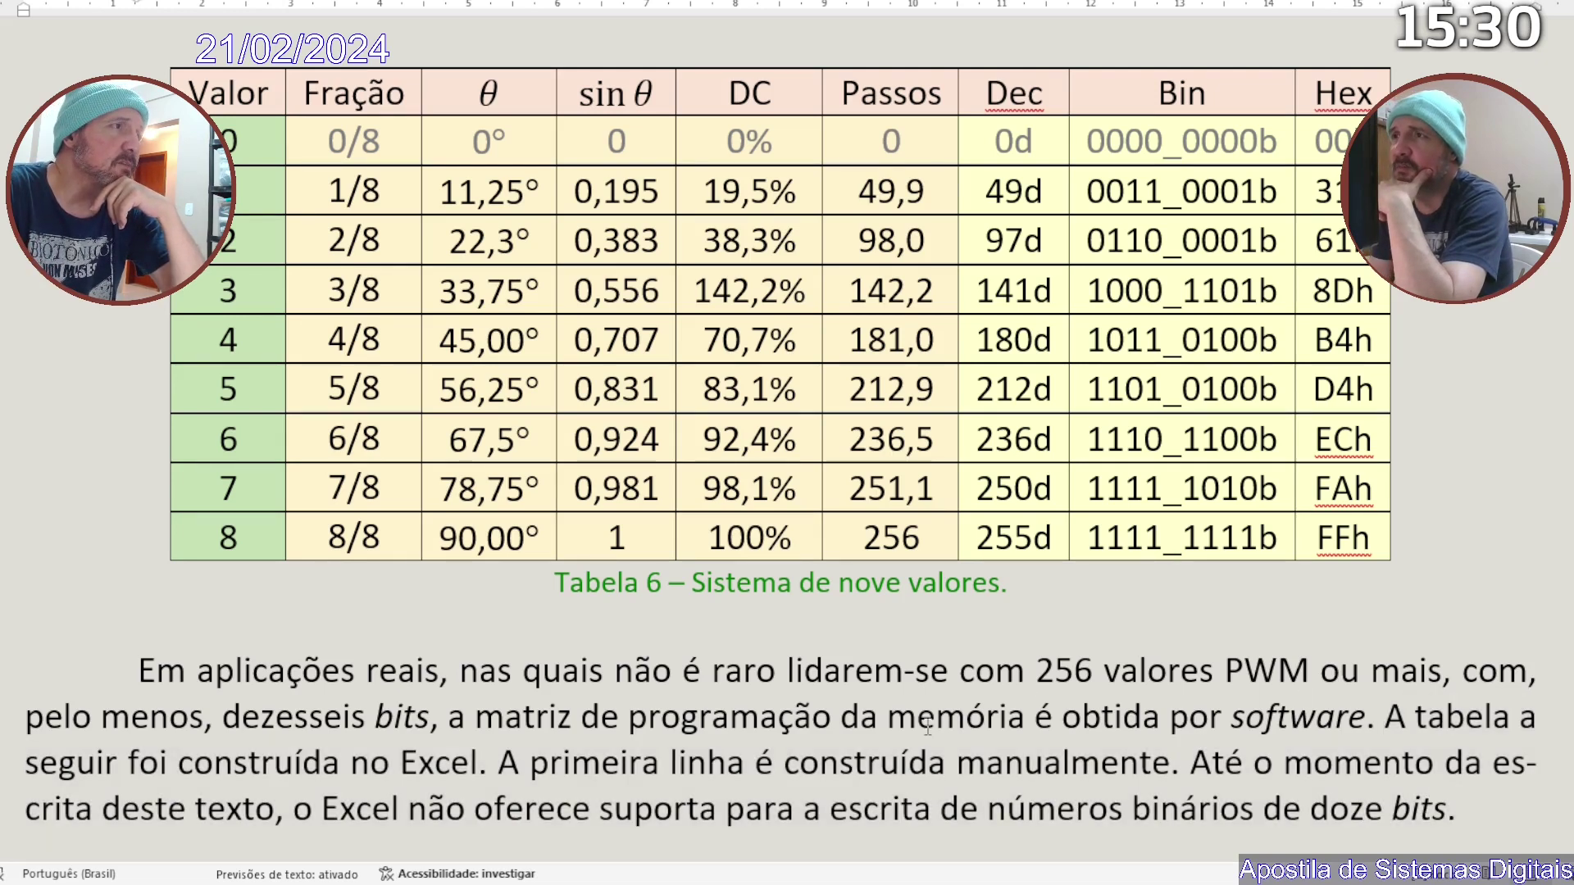
scroll(927, 727, down, 5)
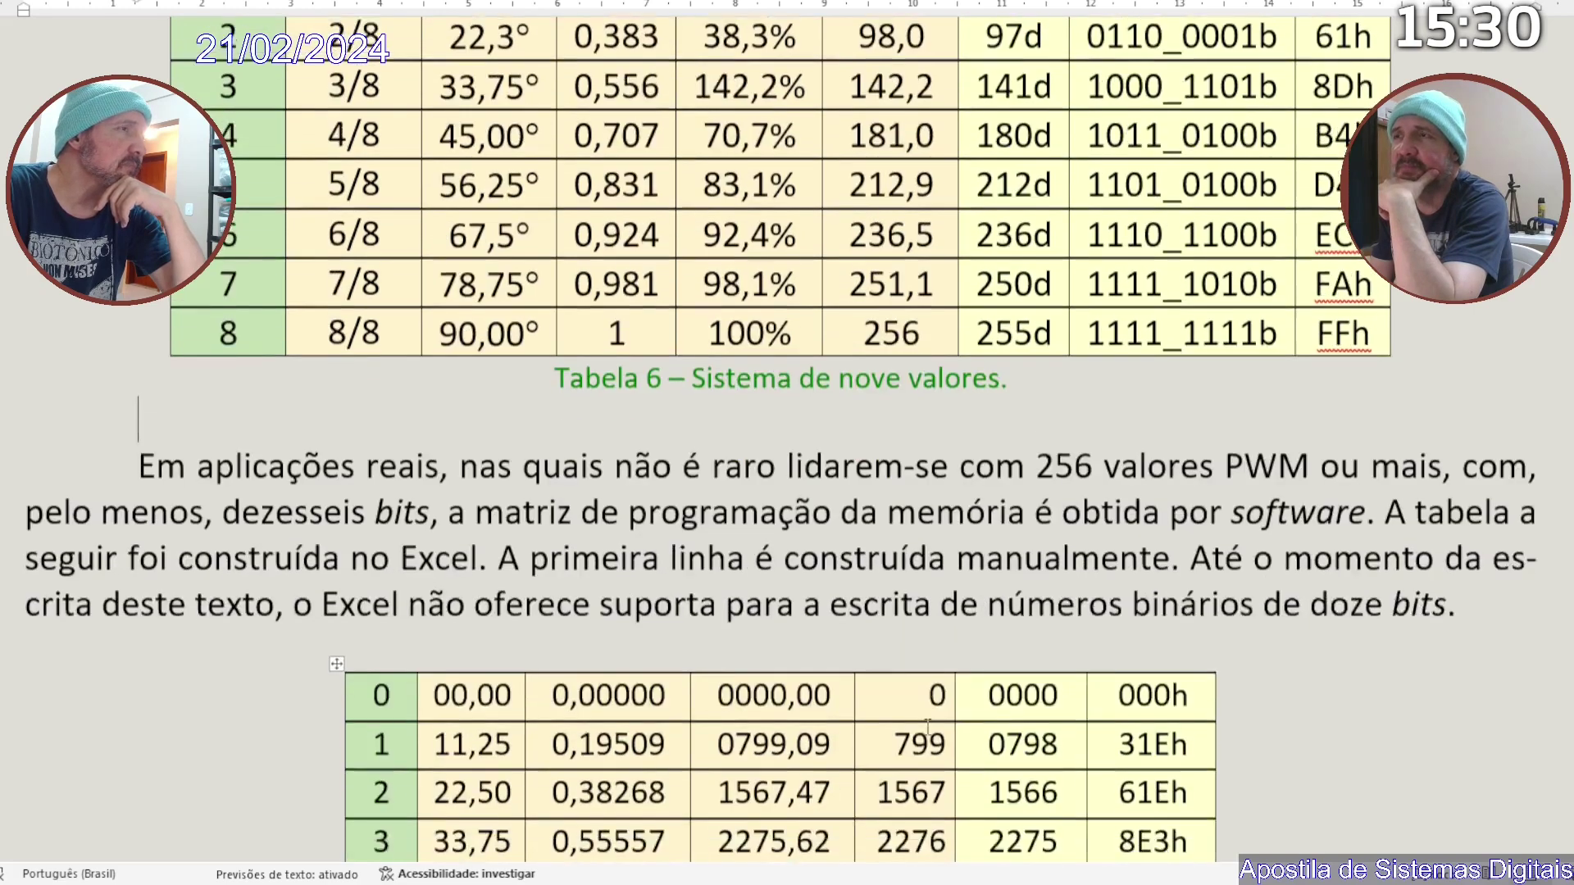
Check the hexadecimal, decimal and angle columns of Tabela 7, the nine-value twelve-bit table built in Excel.
scroll(927, 727, down, 1)
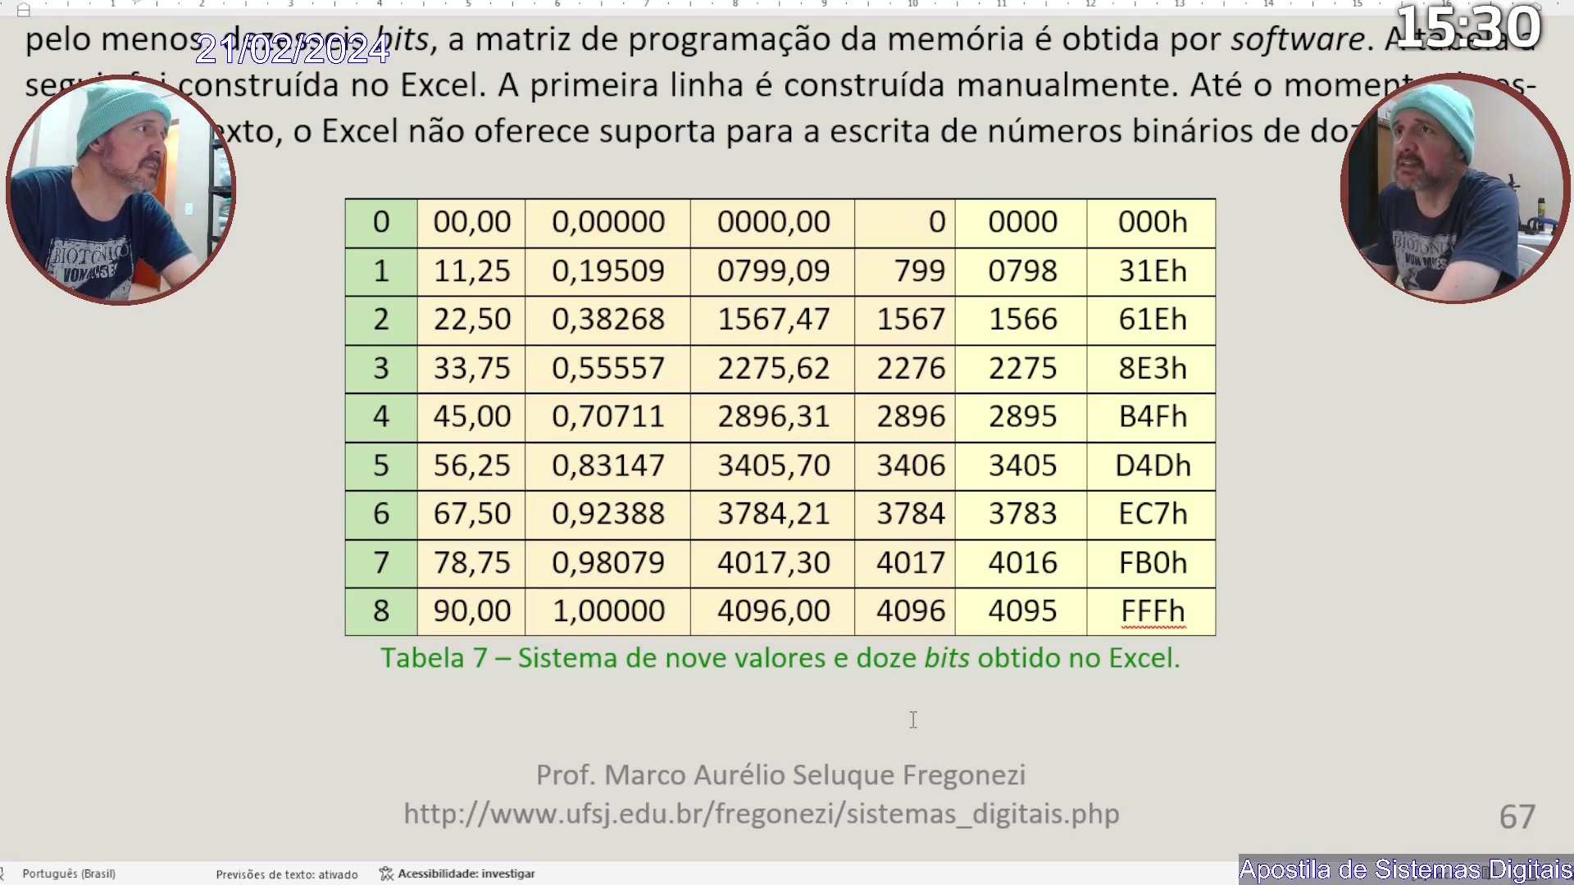
drag(1151, 231, 1100, 600)
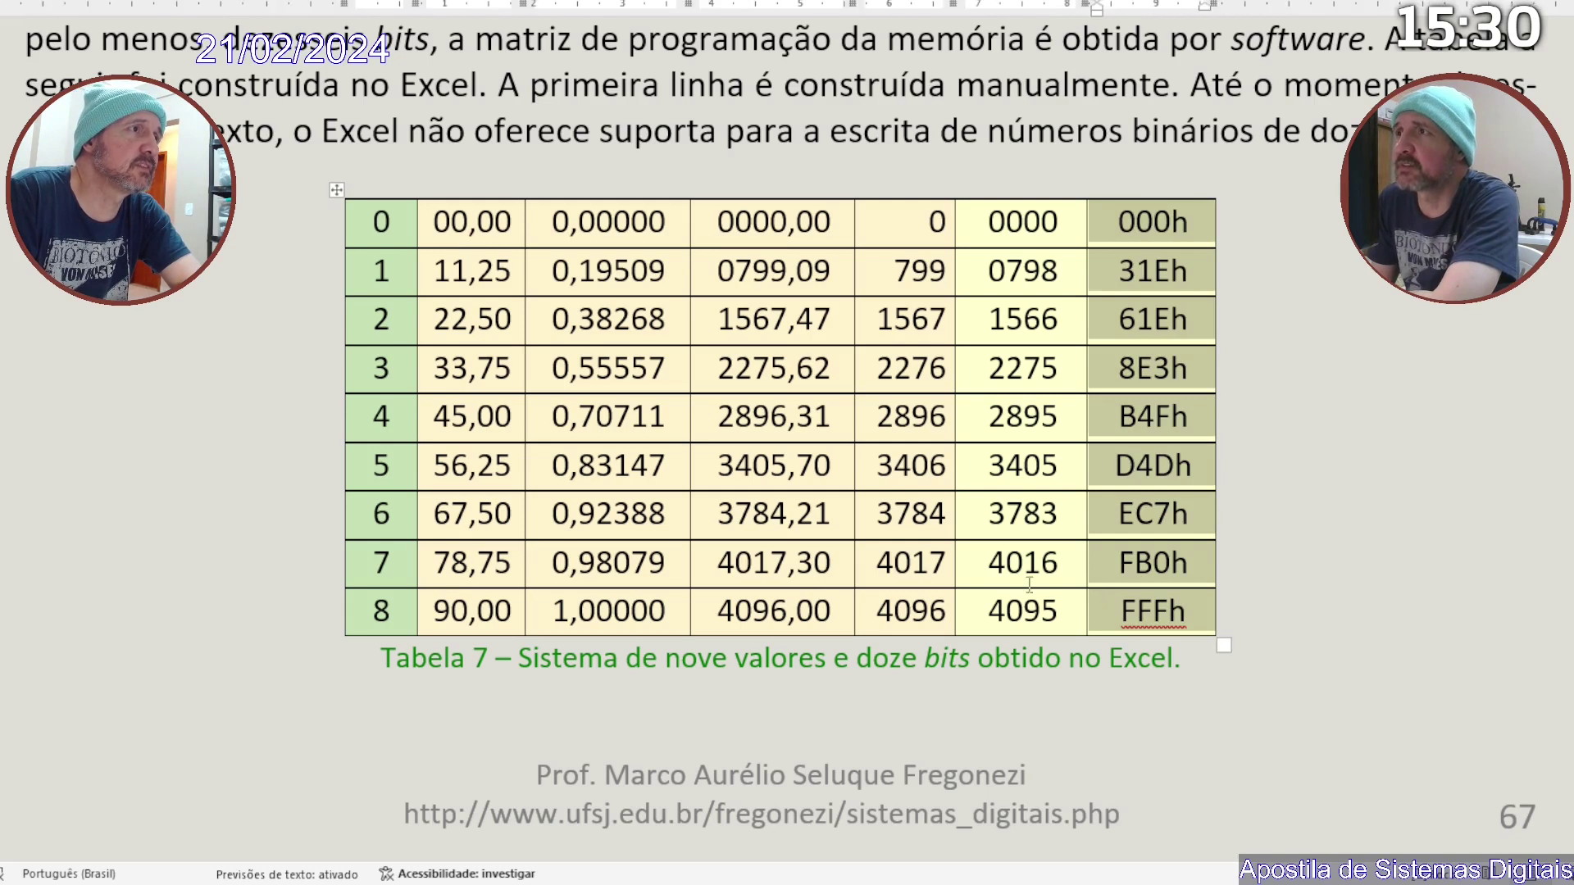
mouse_move(993, 613)
mouse_down()
mouse_move(998, 238)
mouse_move(922, 419)
mouse_move(1171, 558)
mouse_move(1154, 602)
mouse_up()
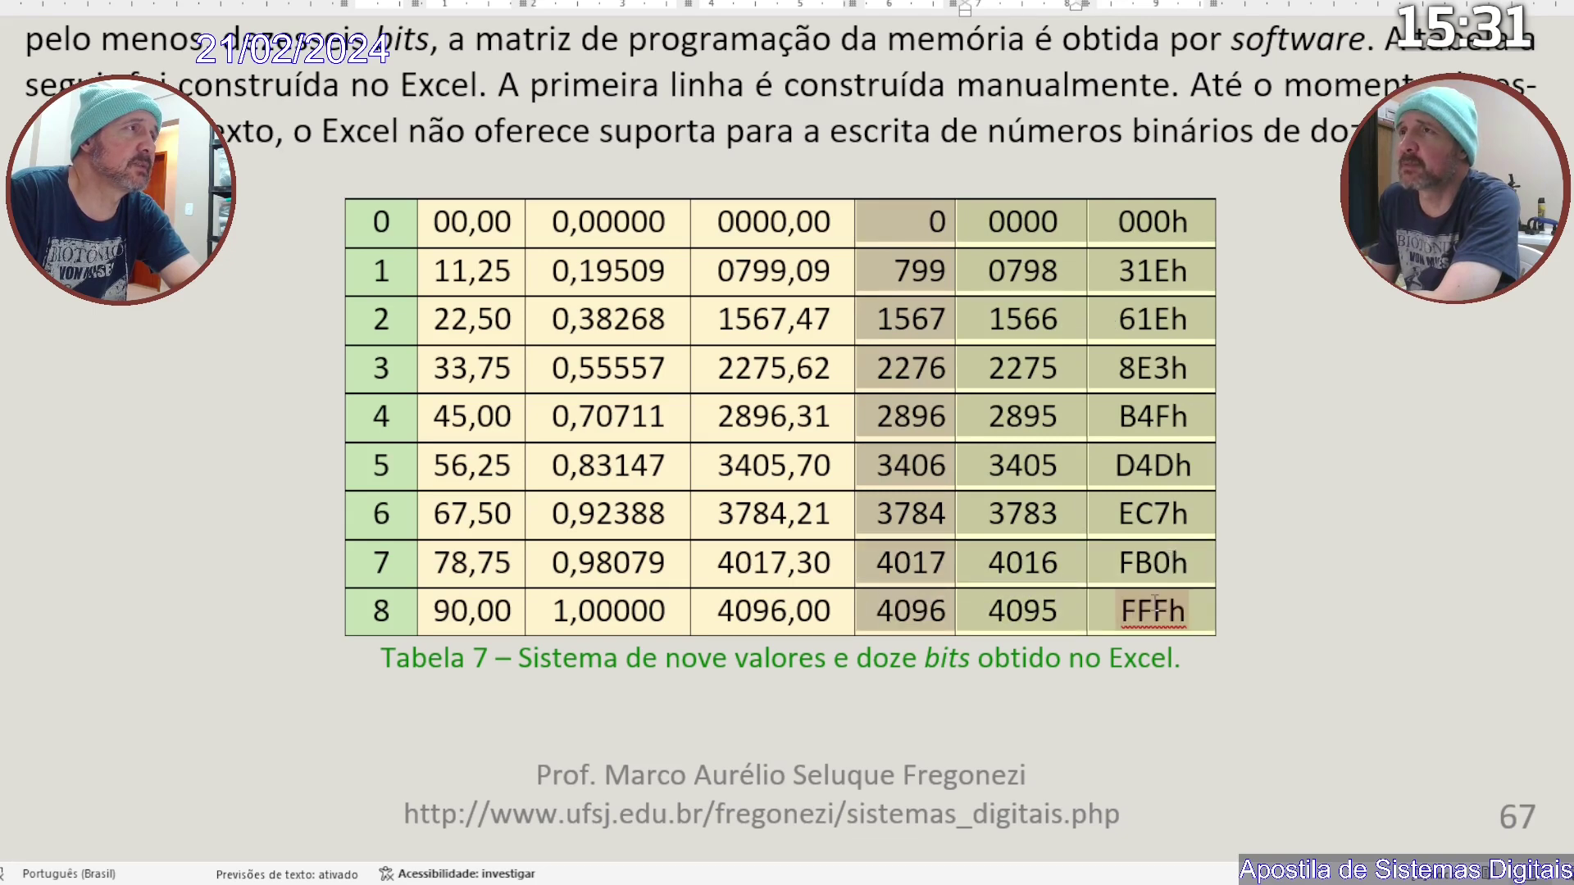
click(477, 271)
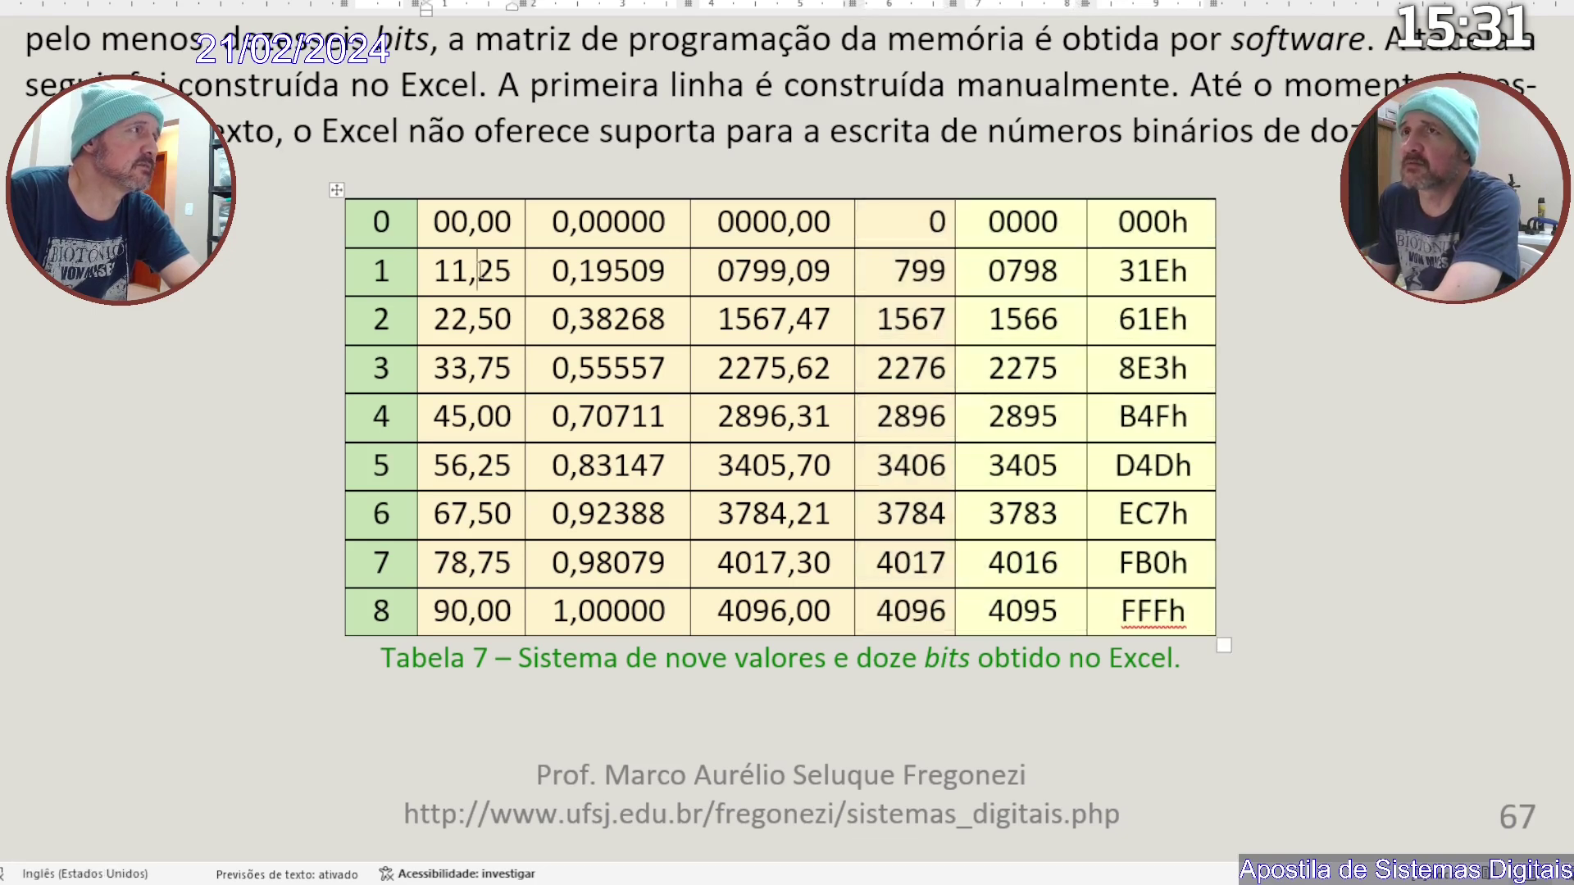
Delete the blank lines above Tabela 8 so the table starts directly below the page header.
scroll(481, 270, down, 8)
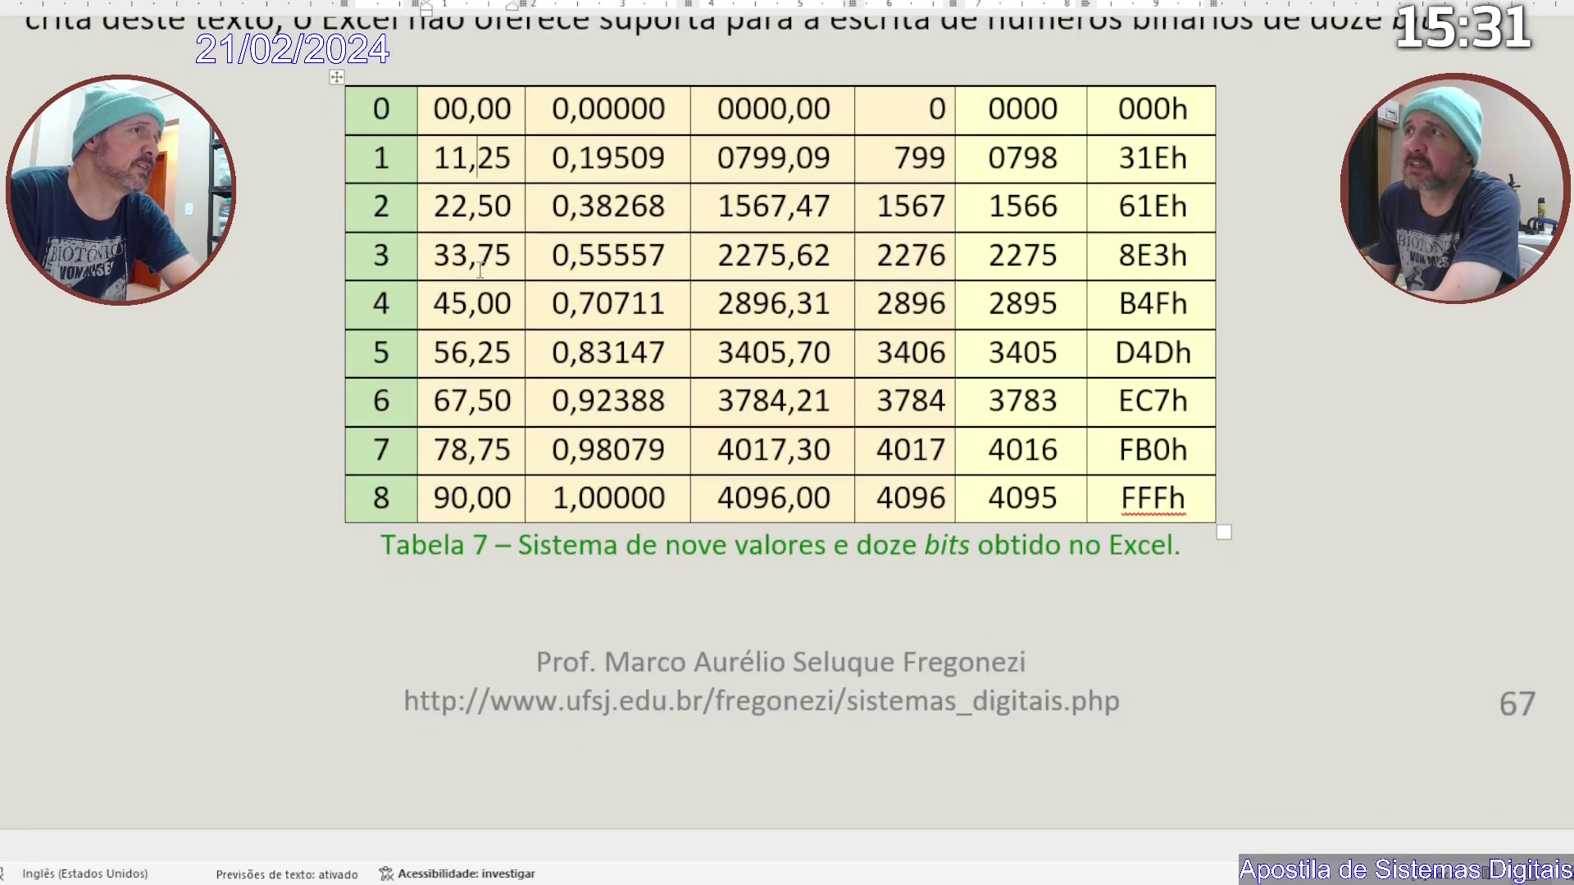
scroll(482, 279, down, 4)
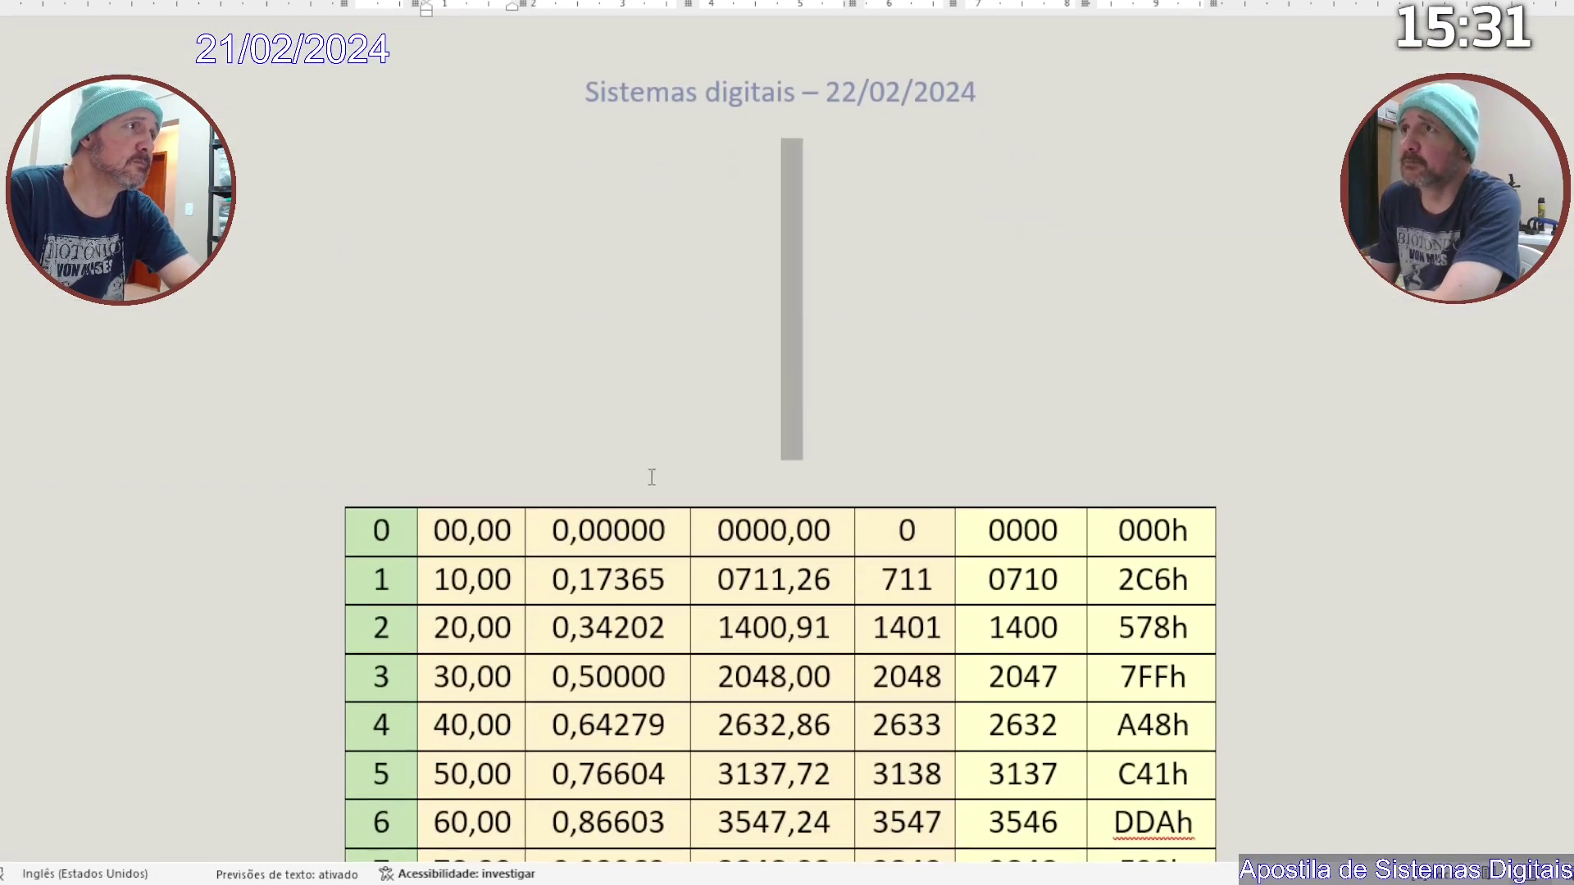
click(637, 497)
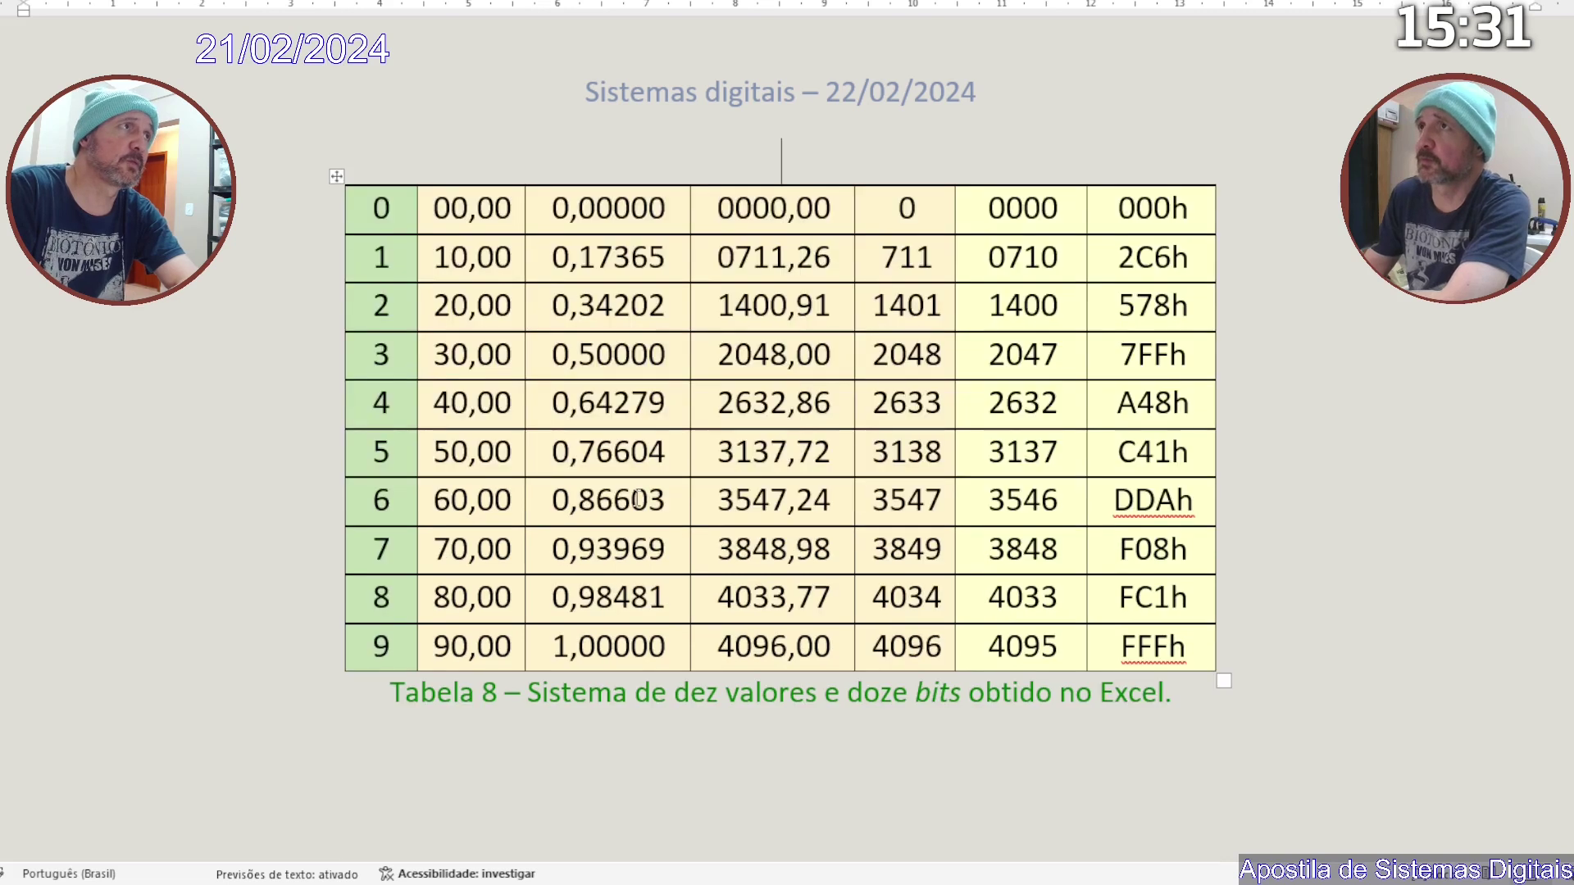
key(ctrl+Home)
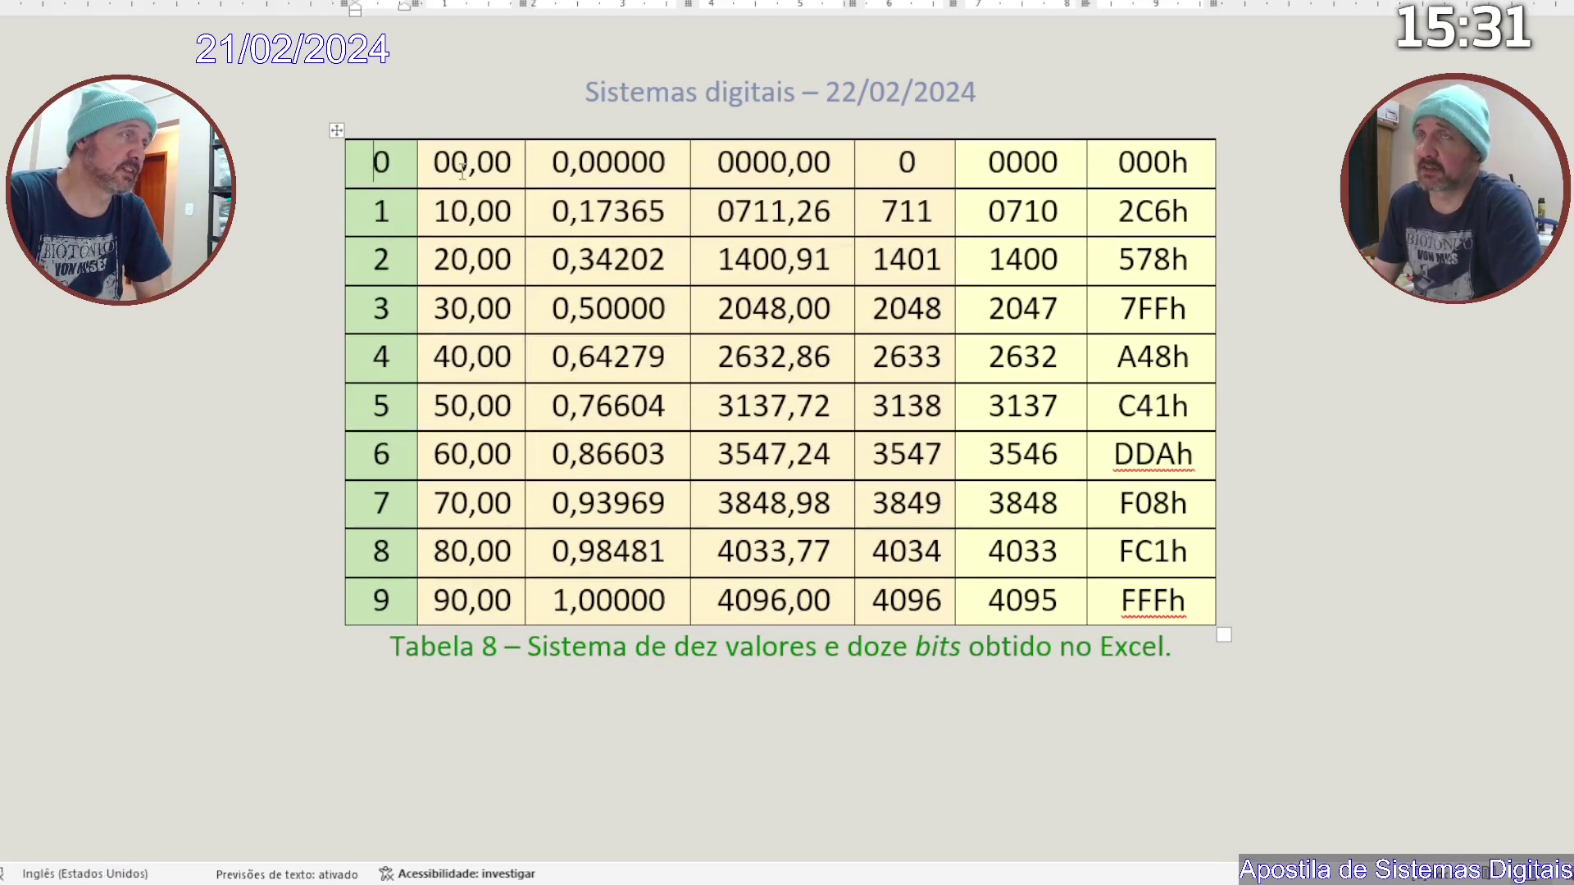
Check the angle column and the hexadecimal values of Tabela 8, the ten-value twelve-bit table.
drag(462, 171, 439, 595)
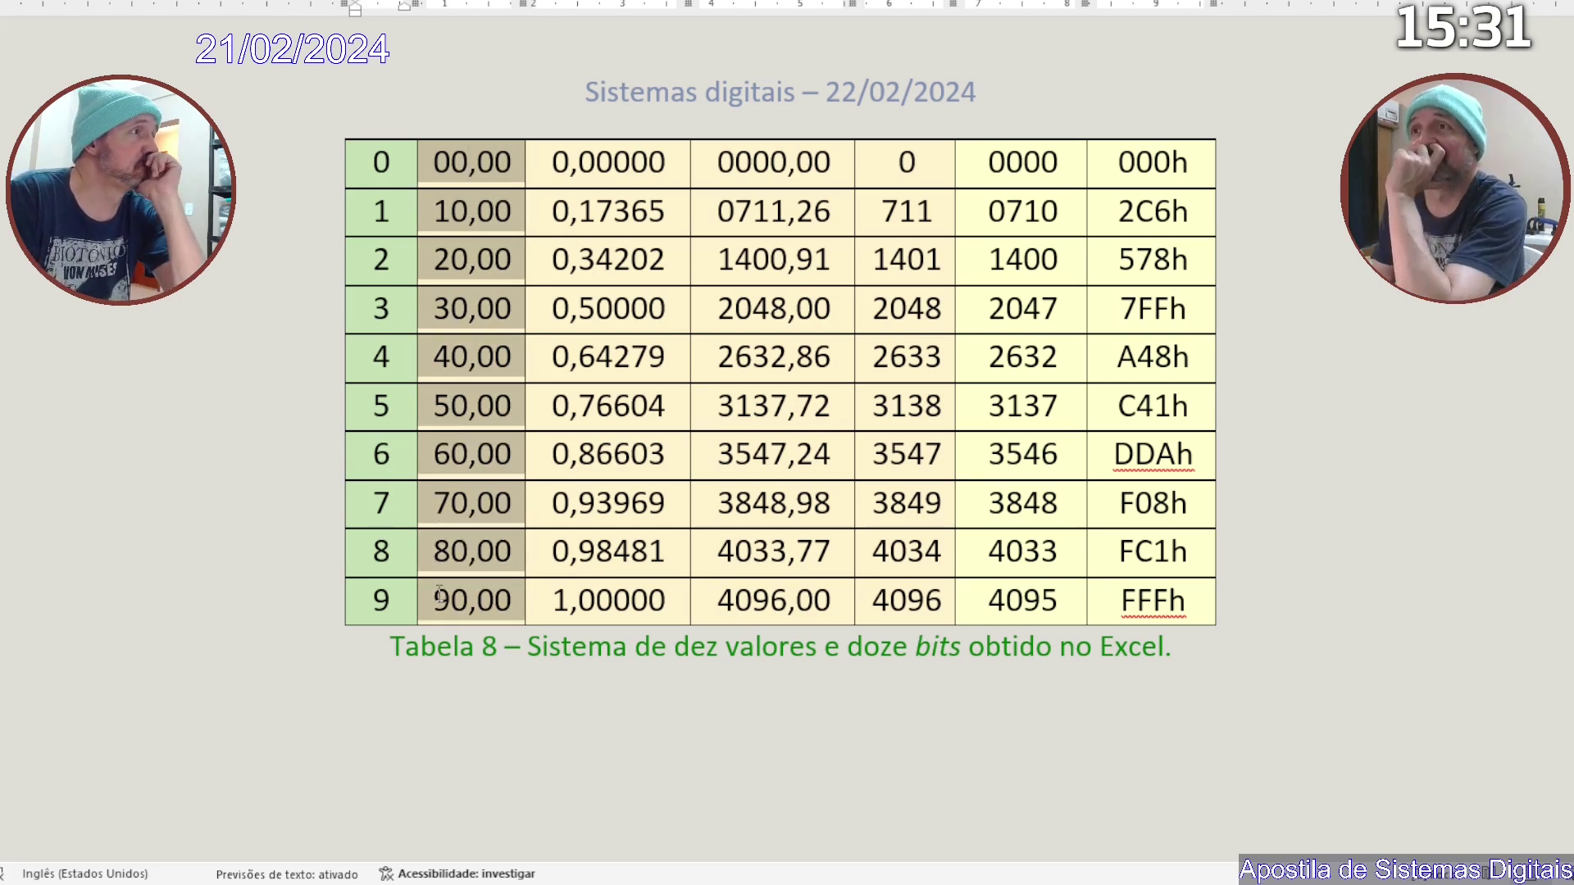
click(1218, 581)
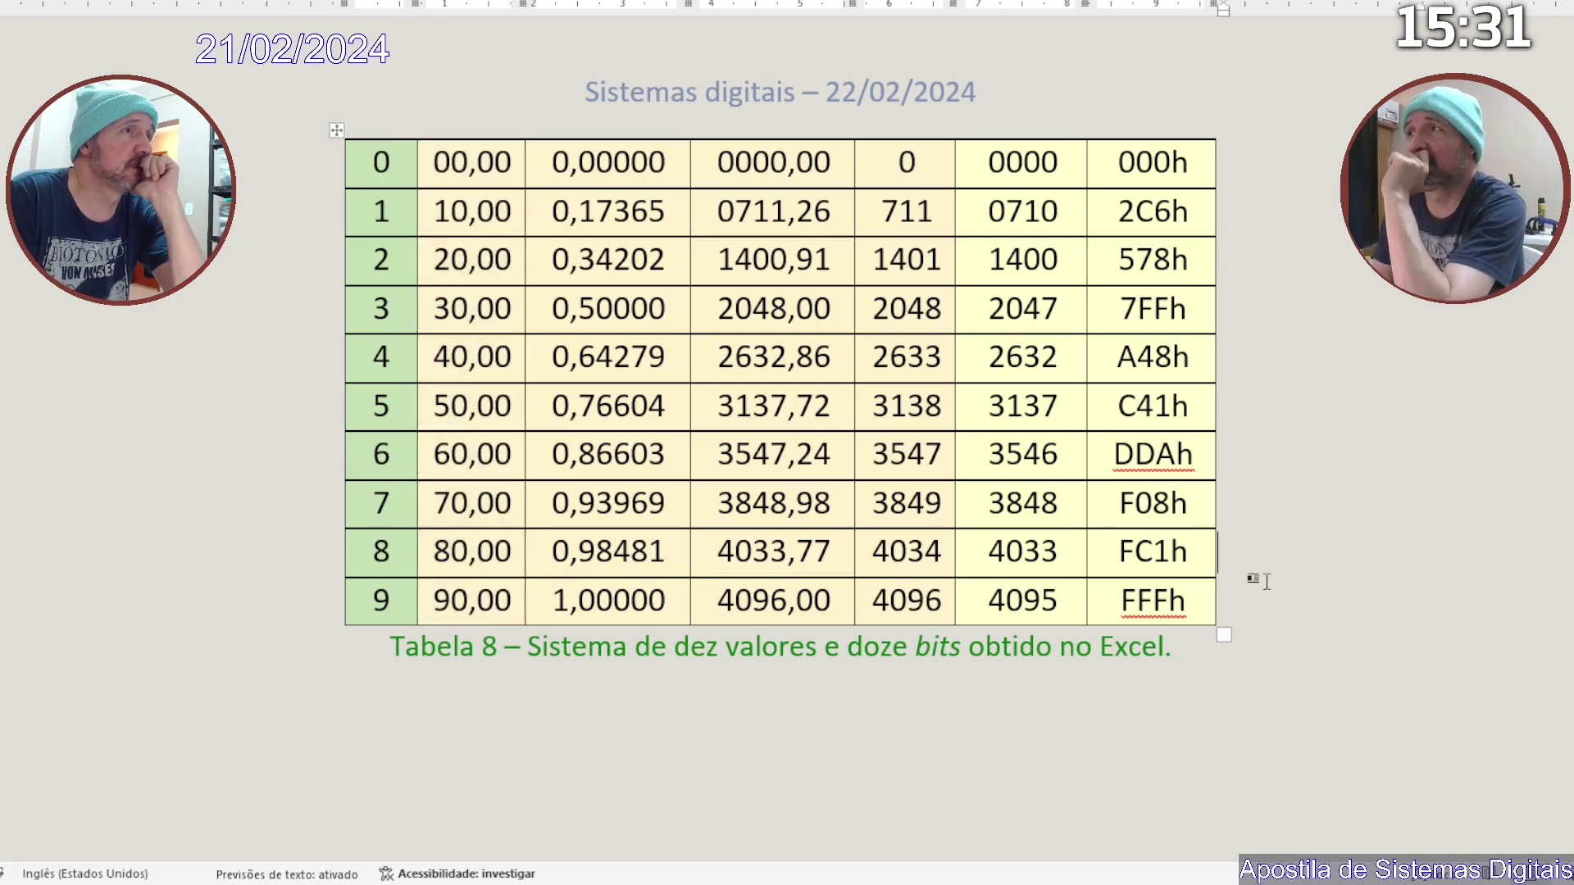
drag(1124, 556, 1191, 599)
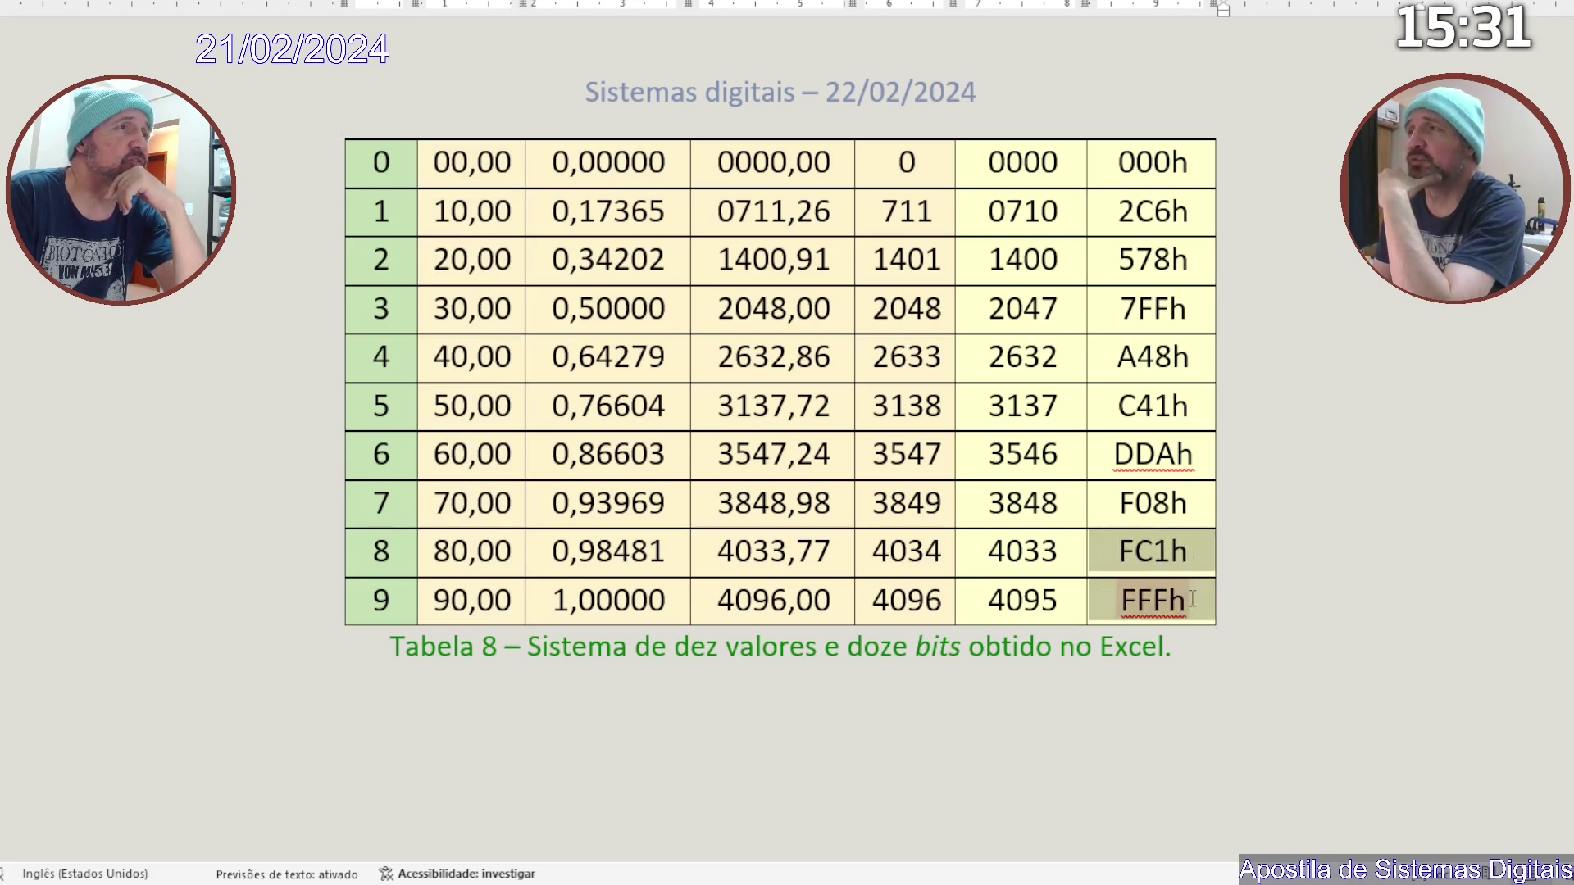
click(1141, 551)
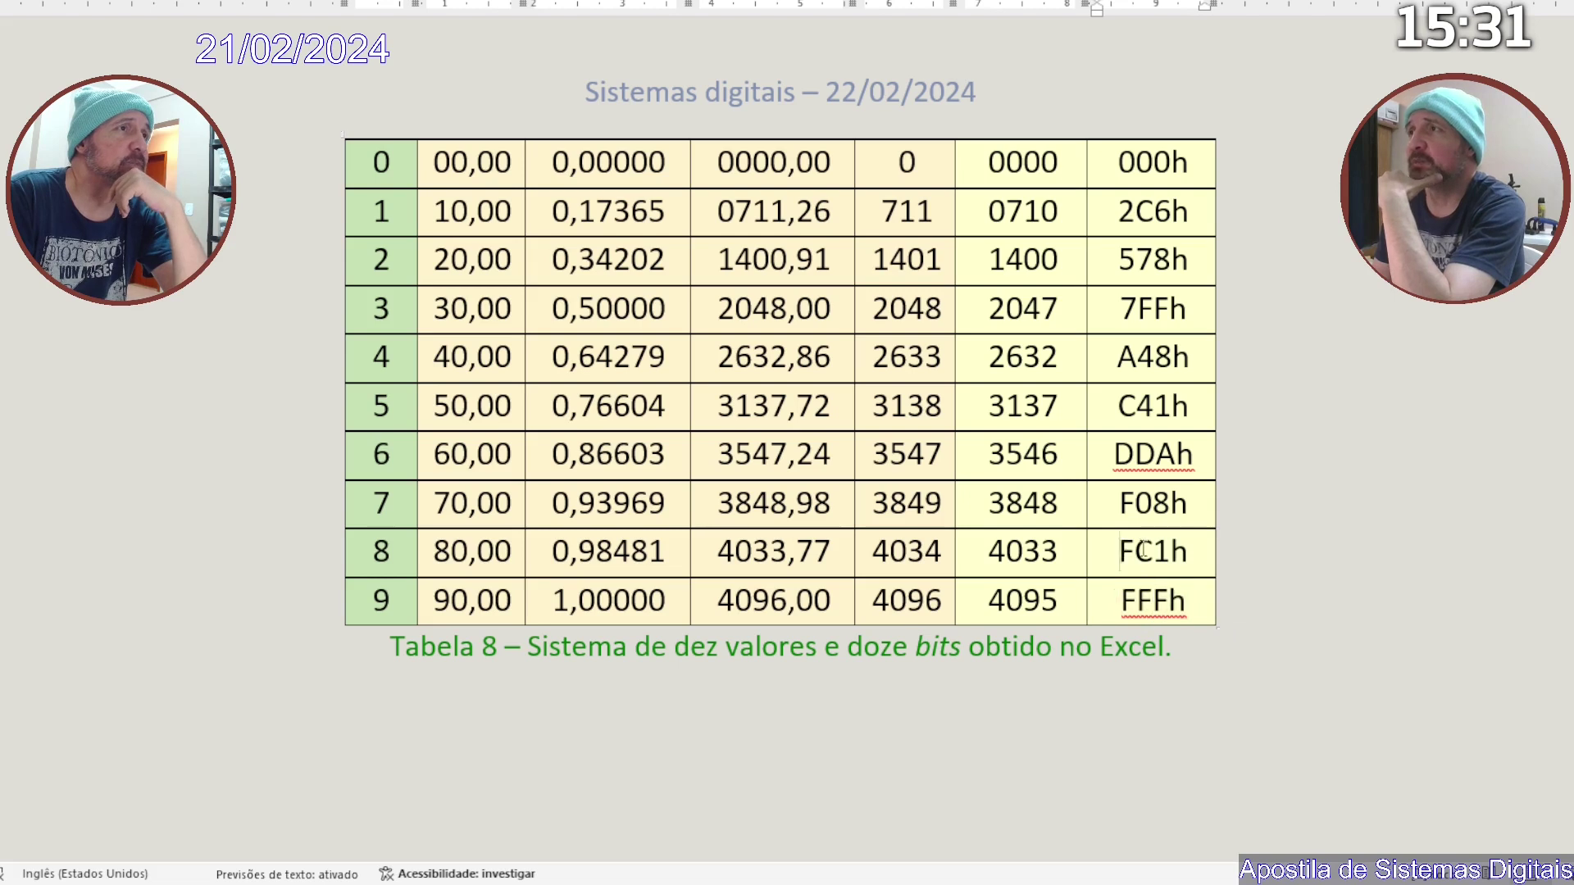
mouse_move(1142, 550)
mouse_down()
mouse_move(1164, 564)
mouse_move(1146, 579)
mouse_up()
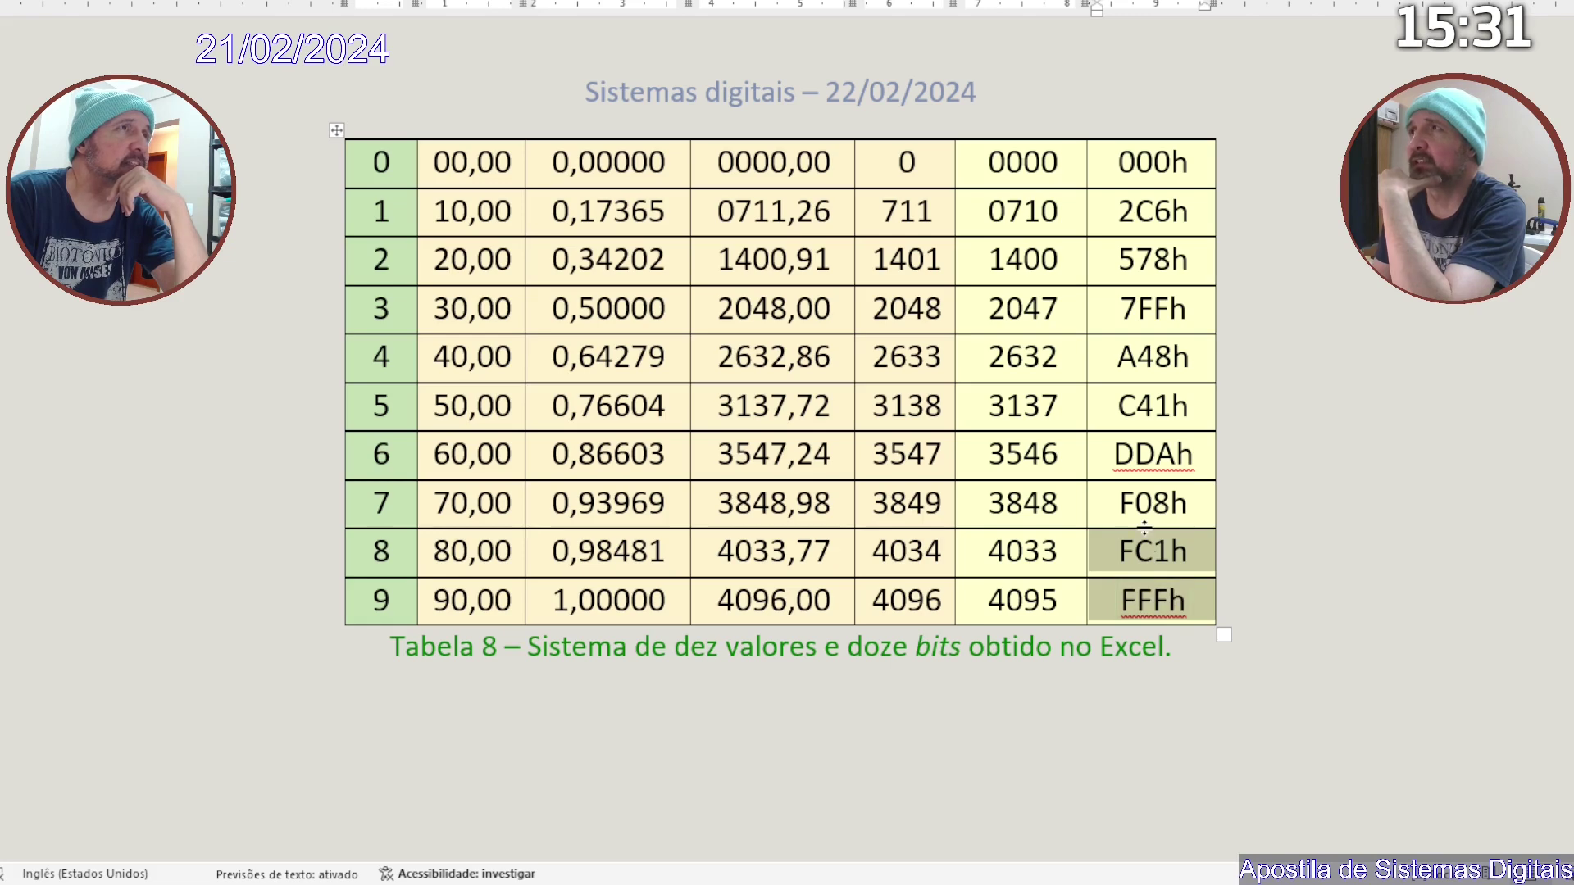
scroll(1145, 529, up, 3)
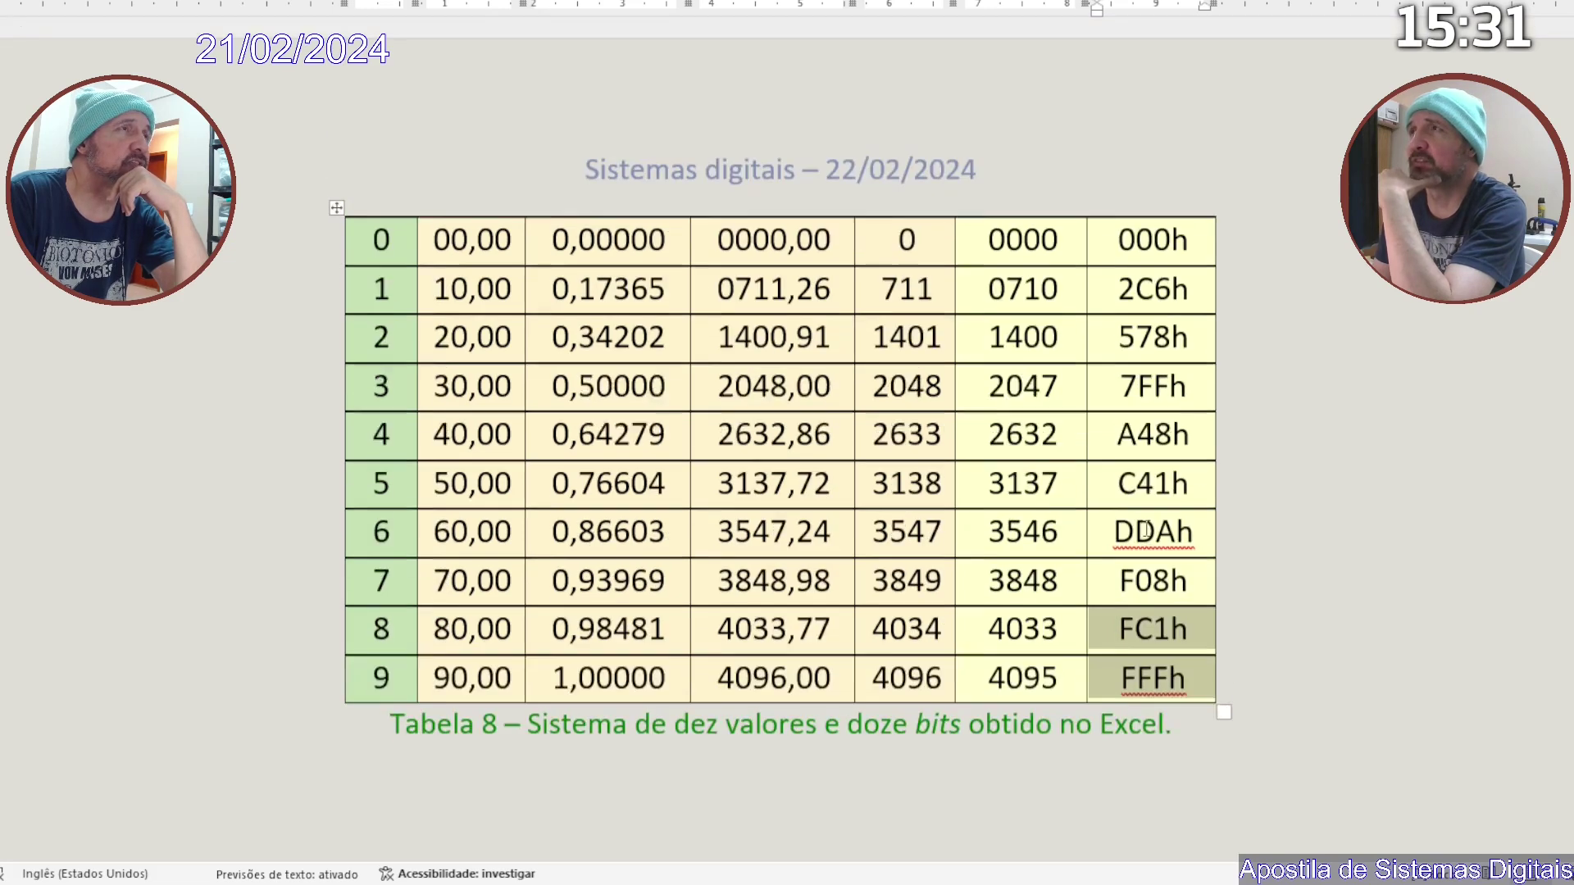
drag(1144, 282, 1164, 711)
click(1164, 769)
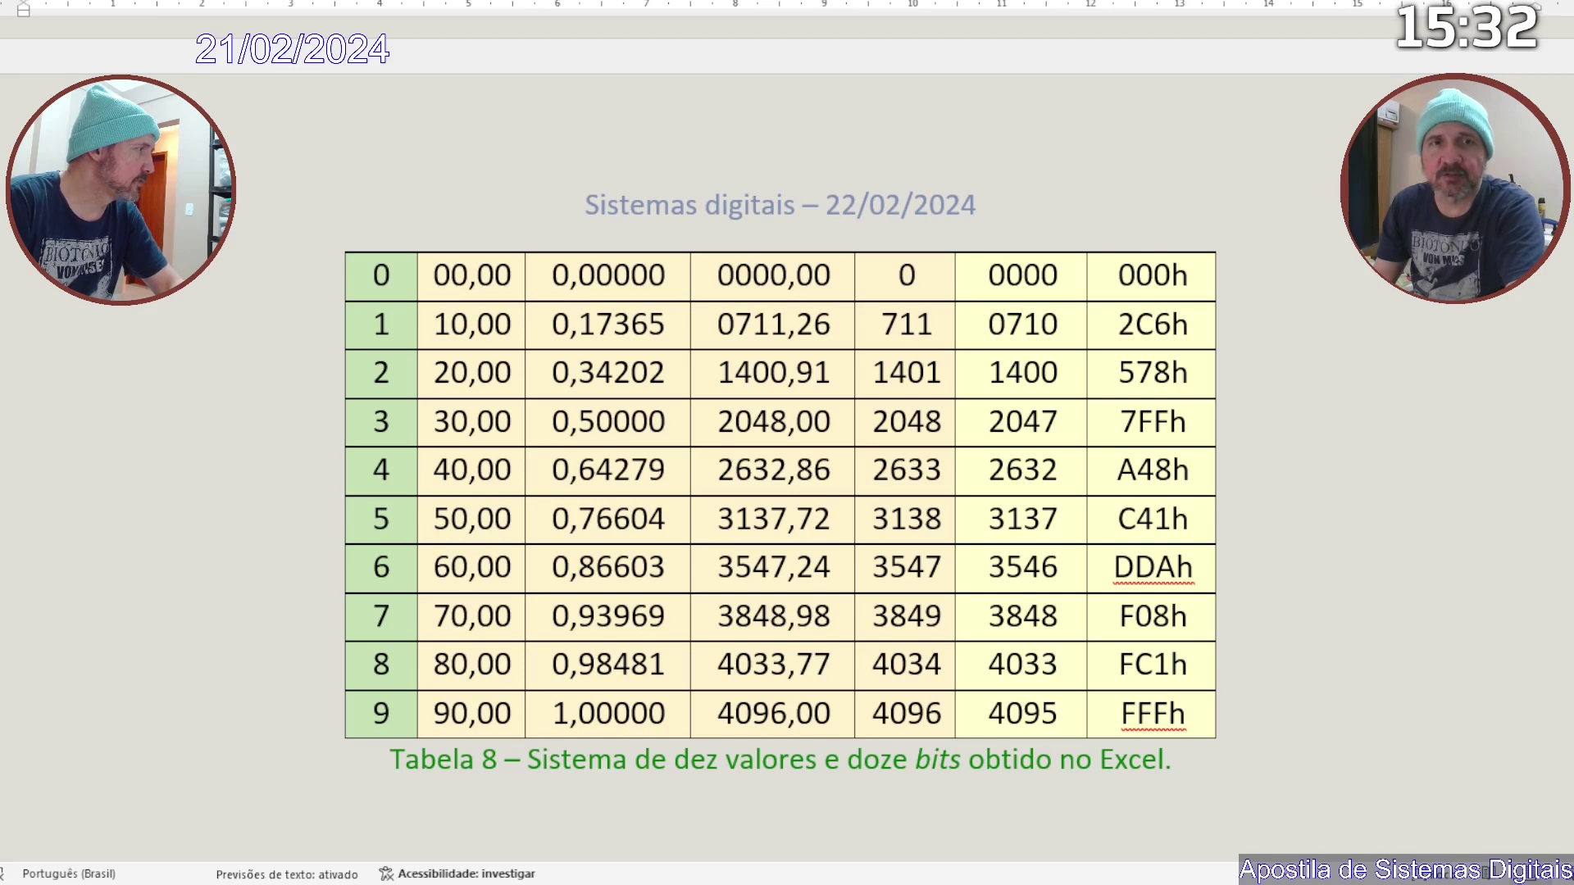
Switch to the PWM workbook in Excel and enlarge the nine-value table in rows 1 to 9.
key(alt+Tab)
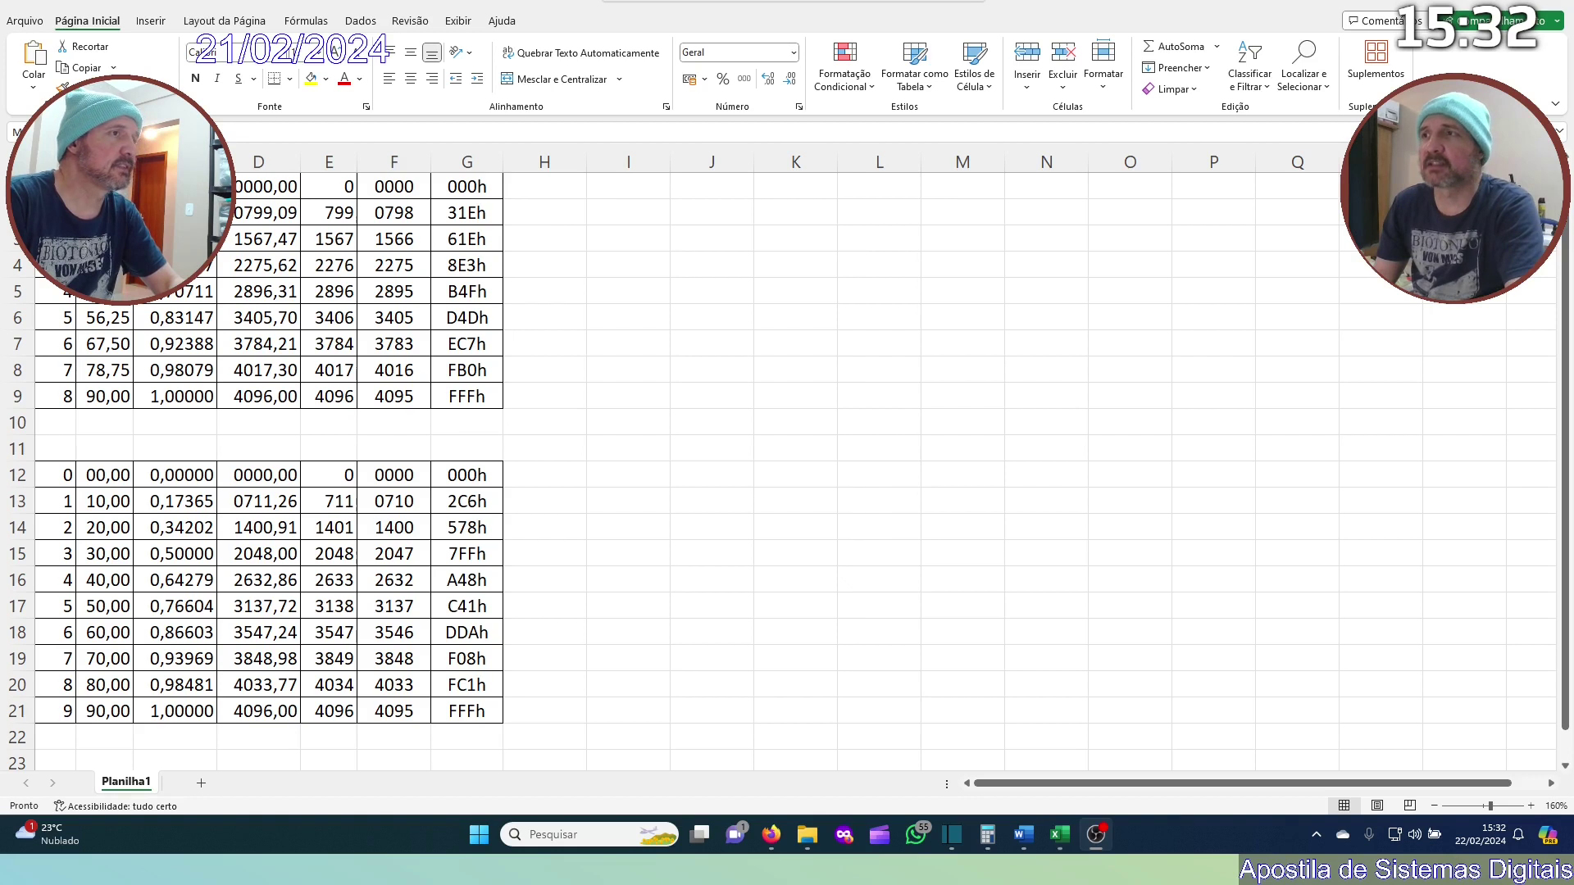
click(1014, 790)
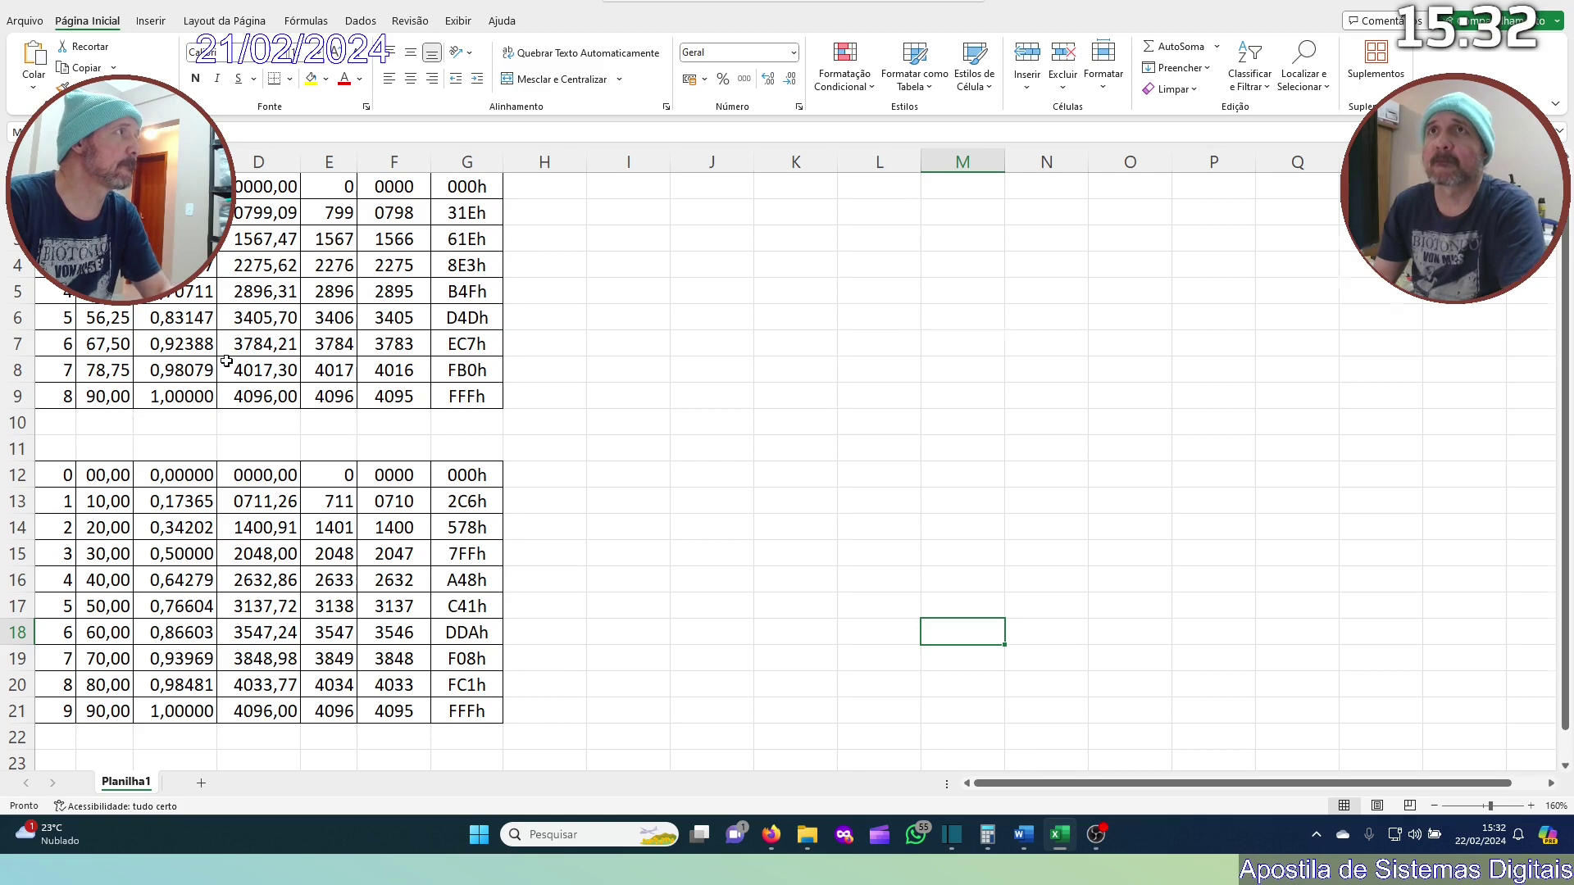
scroll(192, 403, up, 6)
scroll(226, 361, up, 1)
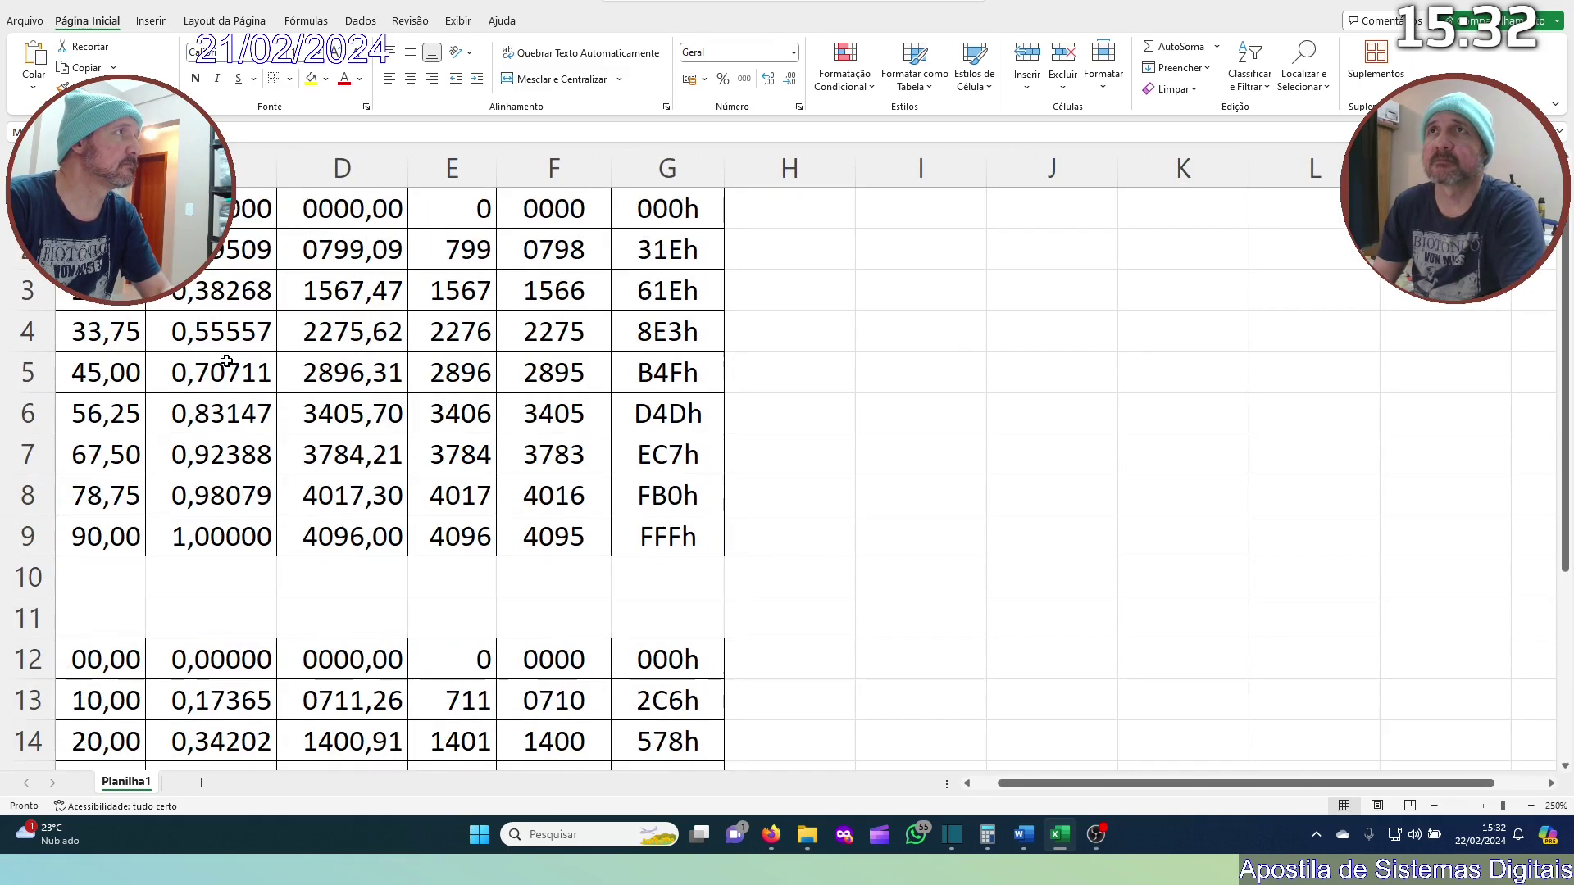
scroll(227, 361, up, 1)
scroll(227, 362, up, 4)
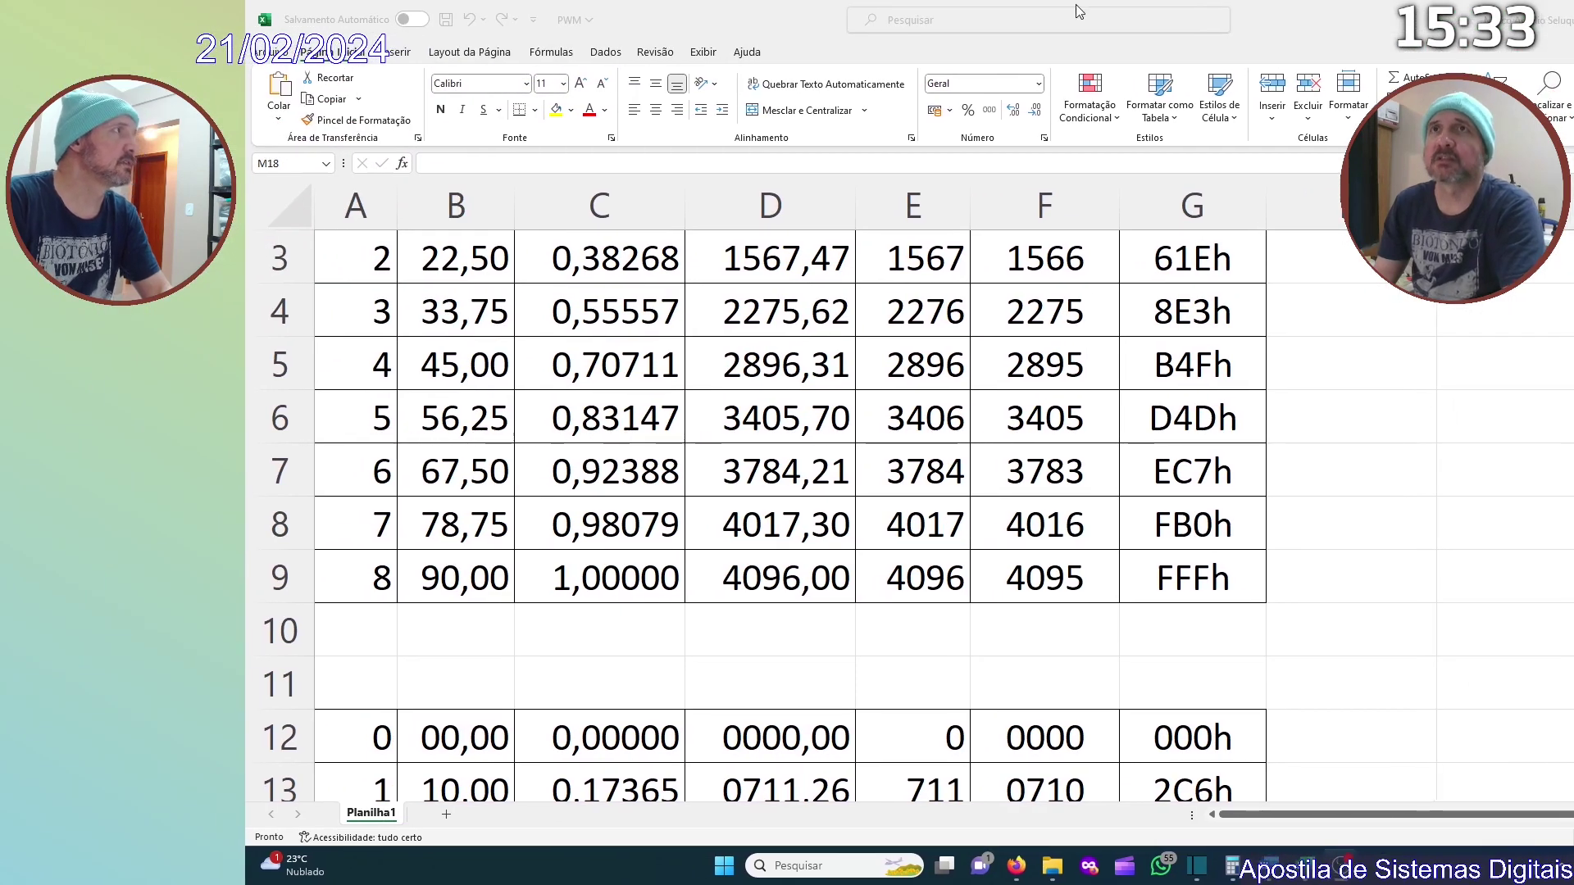
scroll(386, 287, up, 1)
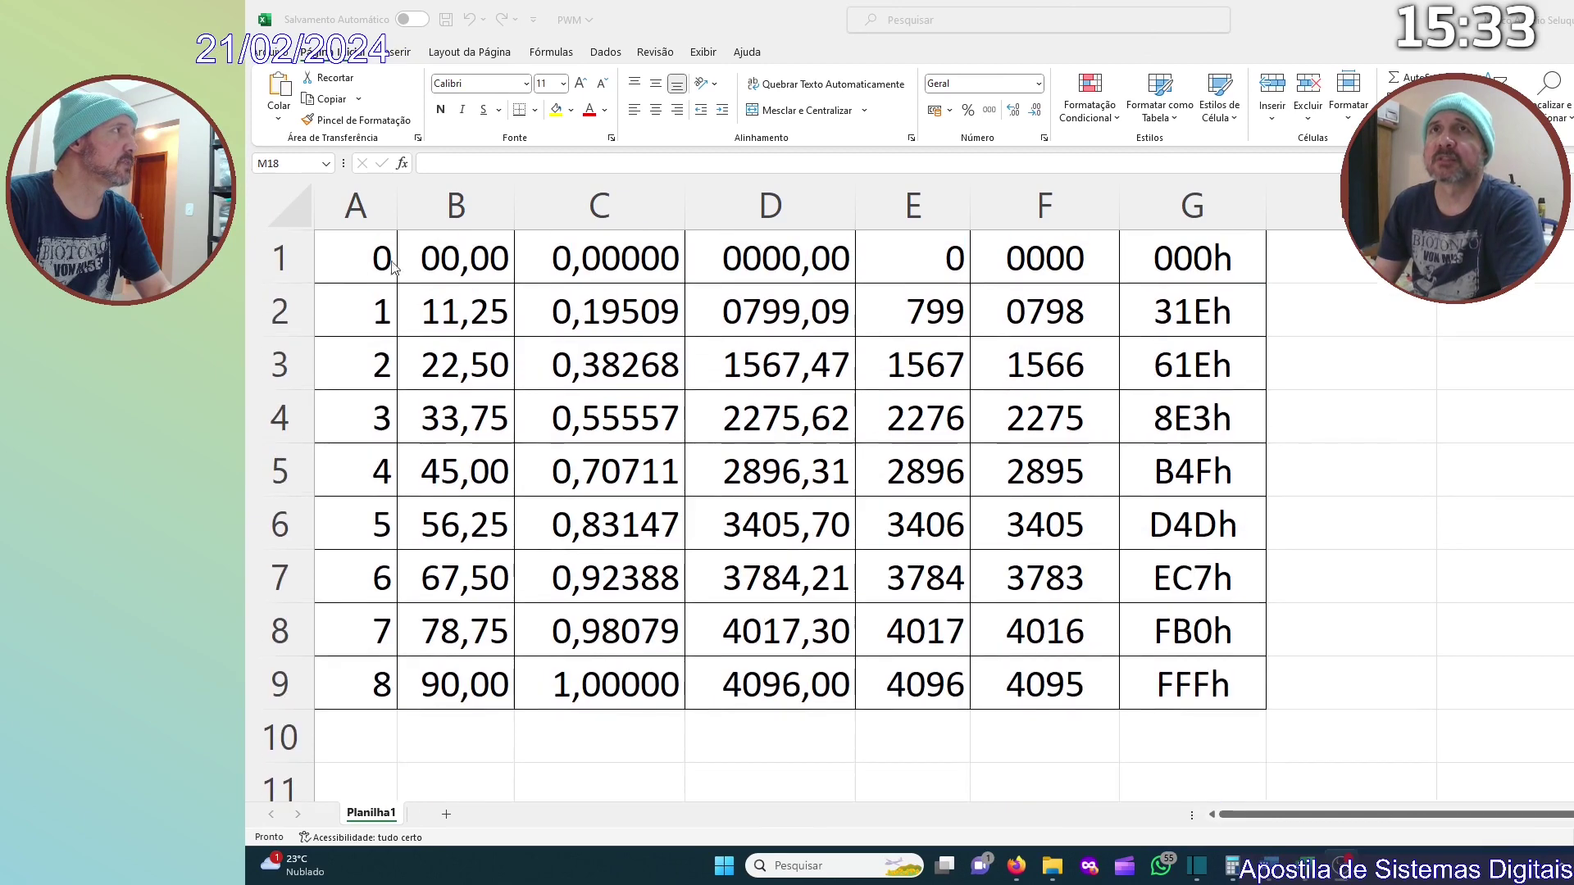
Inspect the index formulas in column A, from A2 down to A9.
click(353, 319)
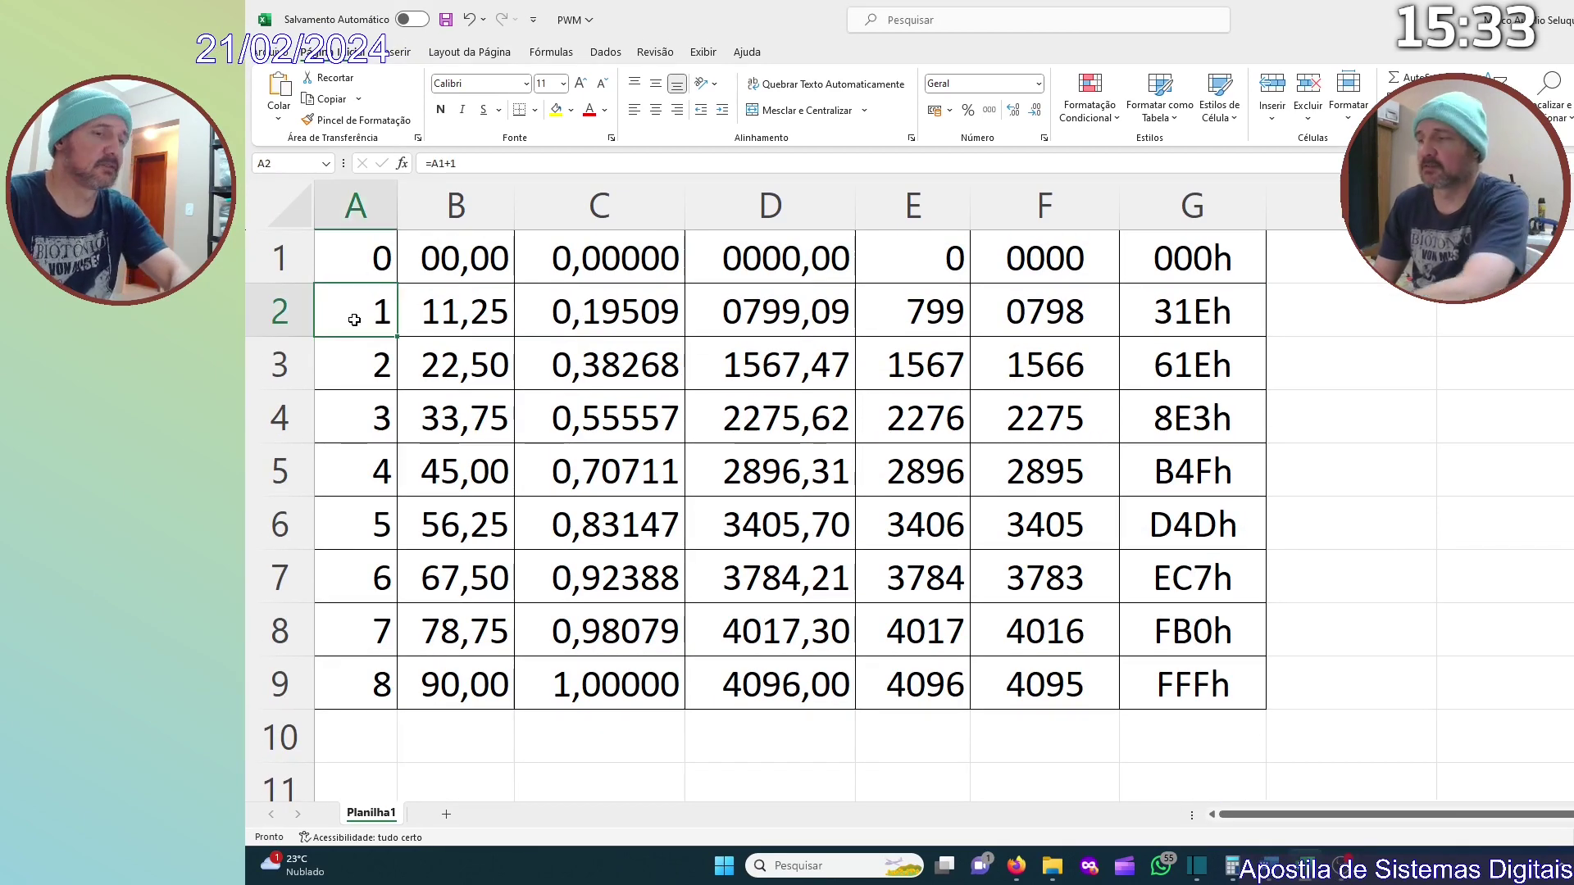
key(Down)
key(Down)
key(Down)
key(Down)
key(Down)
key(Down)
key(Down)
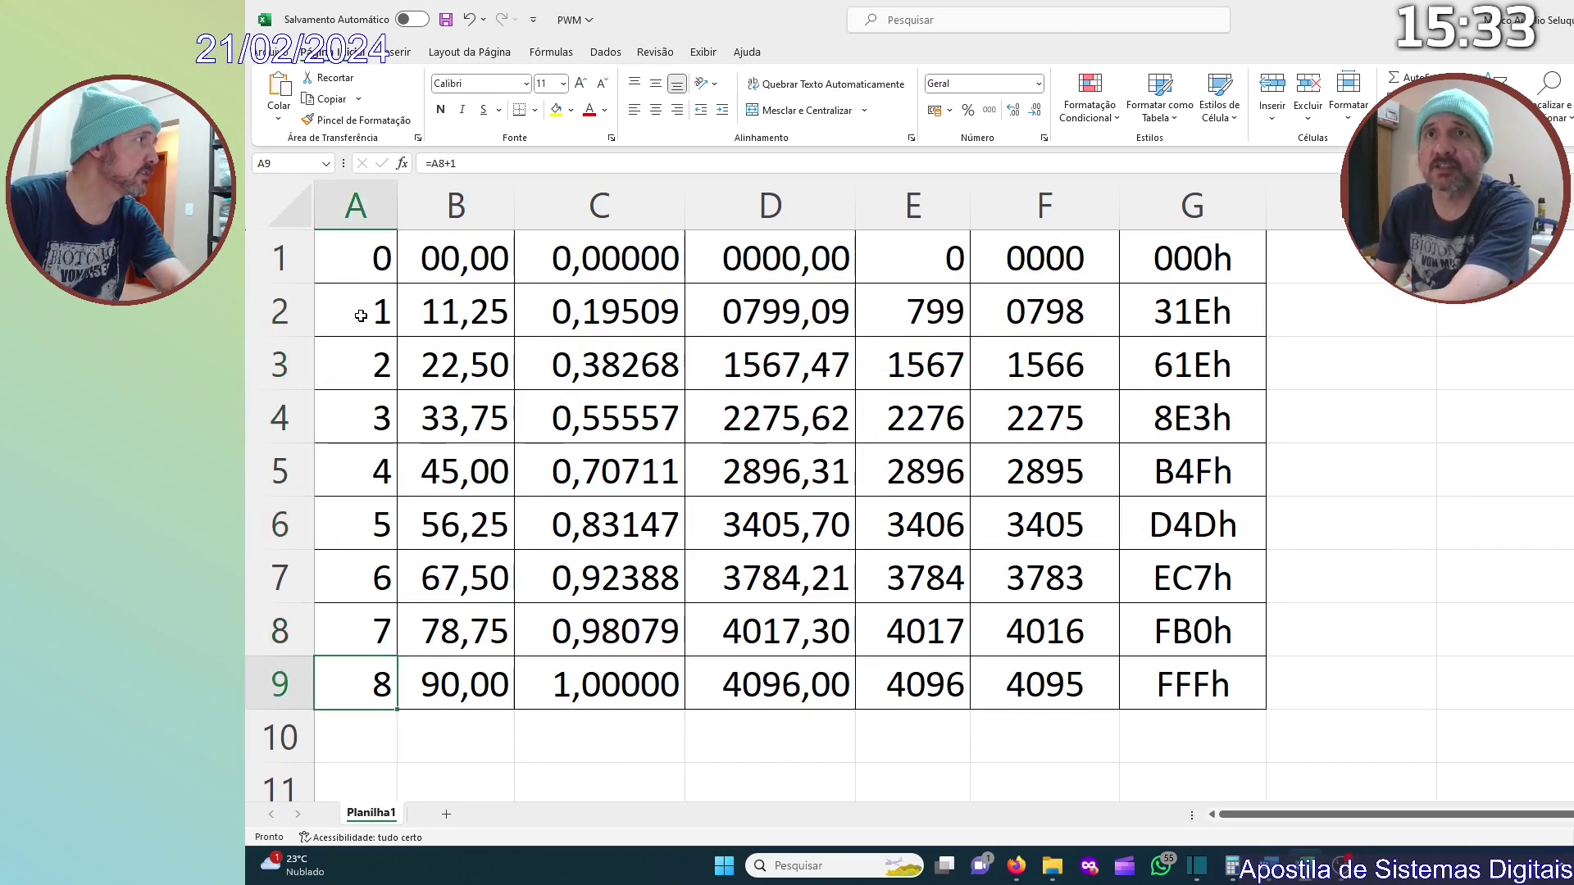
Inspect the angle formulas in column B, going down cell by cell from B2.
click(454, 316)
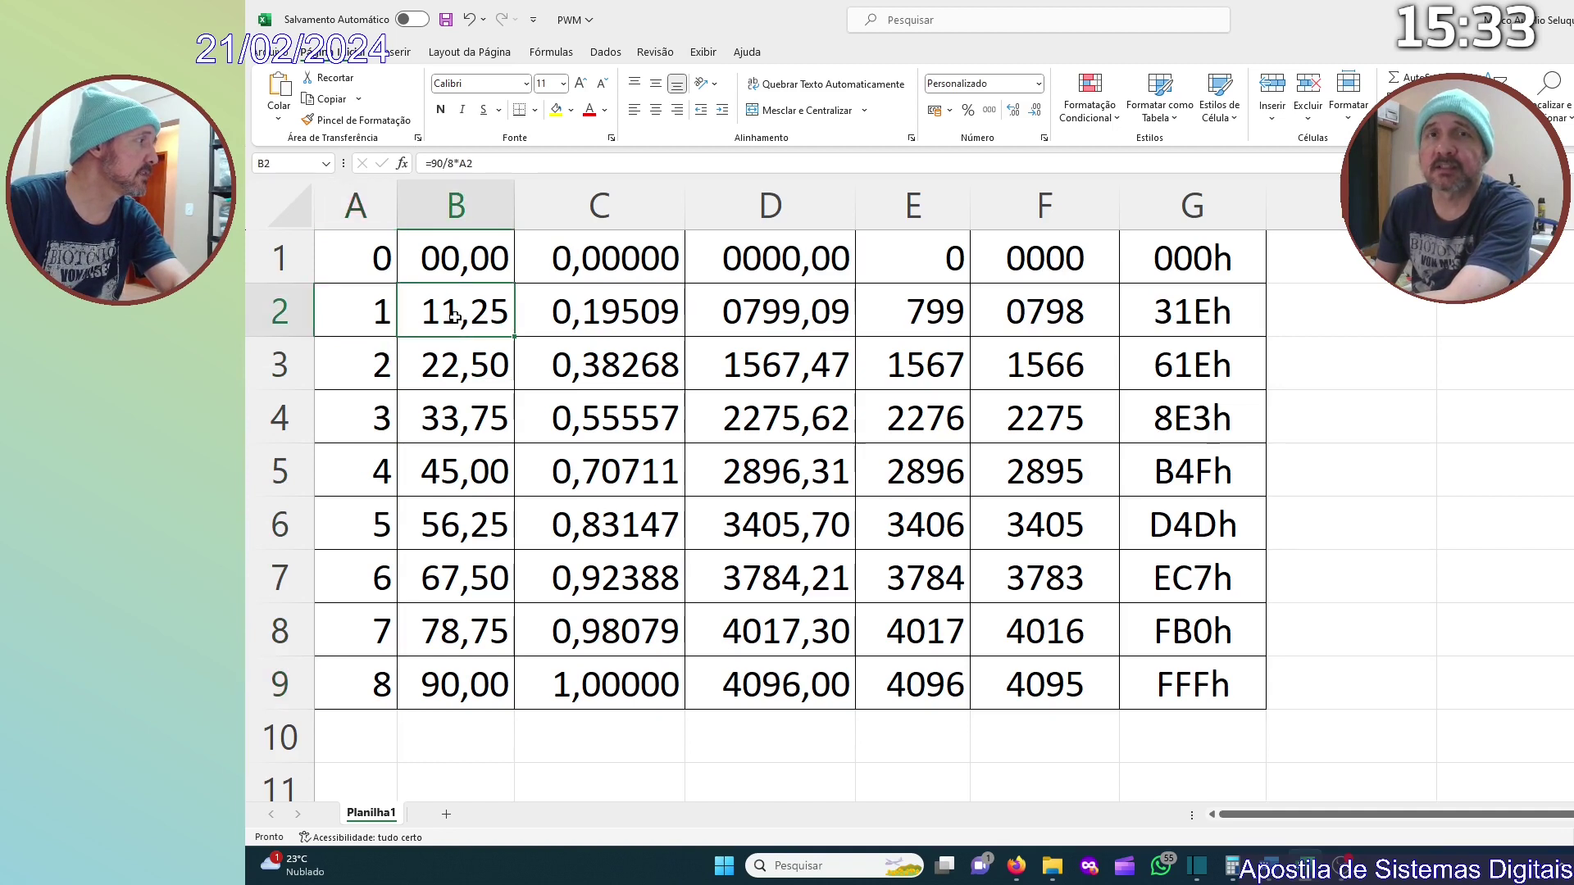
key(Down)
key(Down)
key(Down)
key(Down)
key(Down)
key(Down)
key(Down)
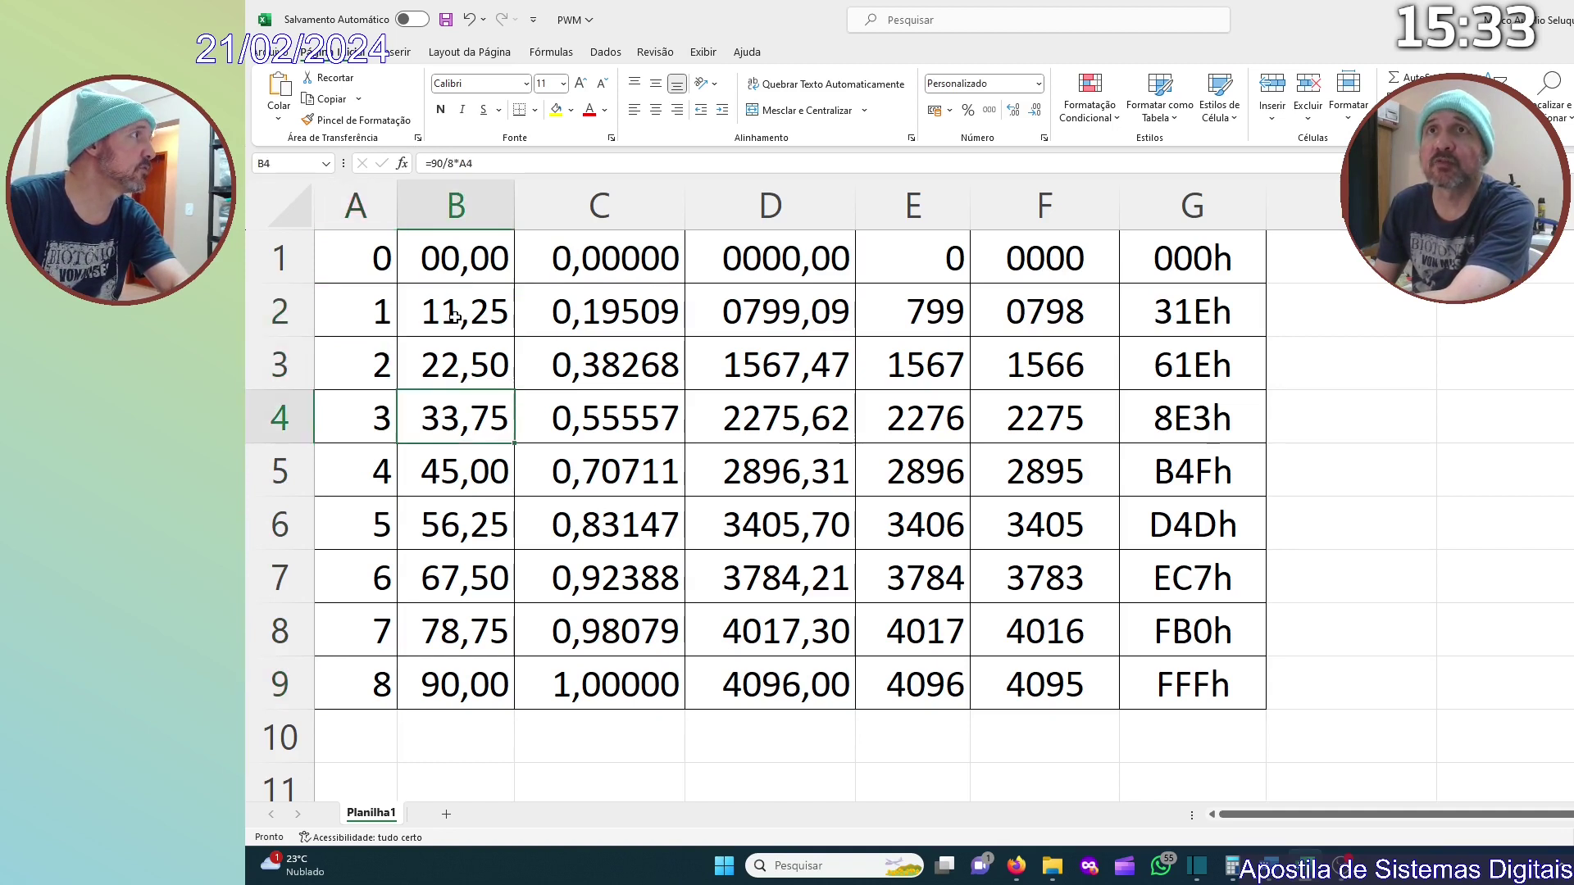
Inspect the sine formulas in column C, going down cell by cell from C2.
click(584, 301)
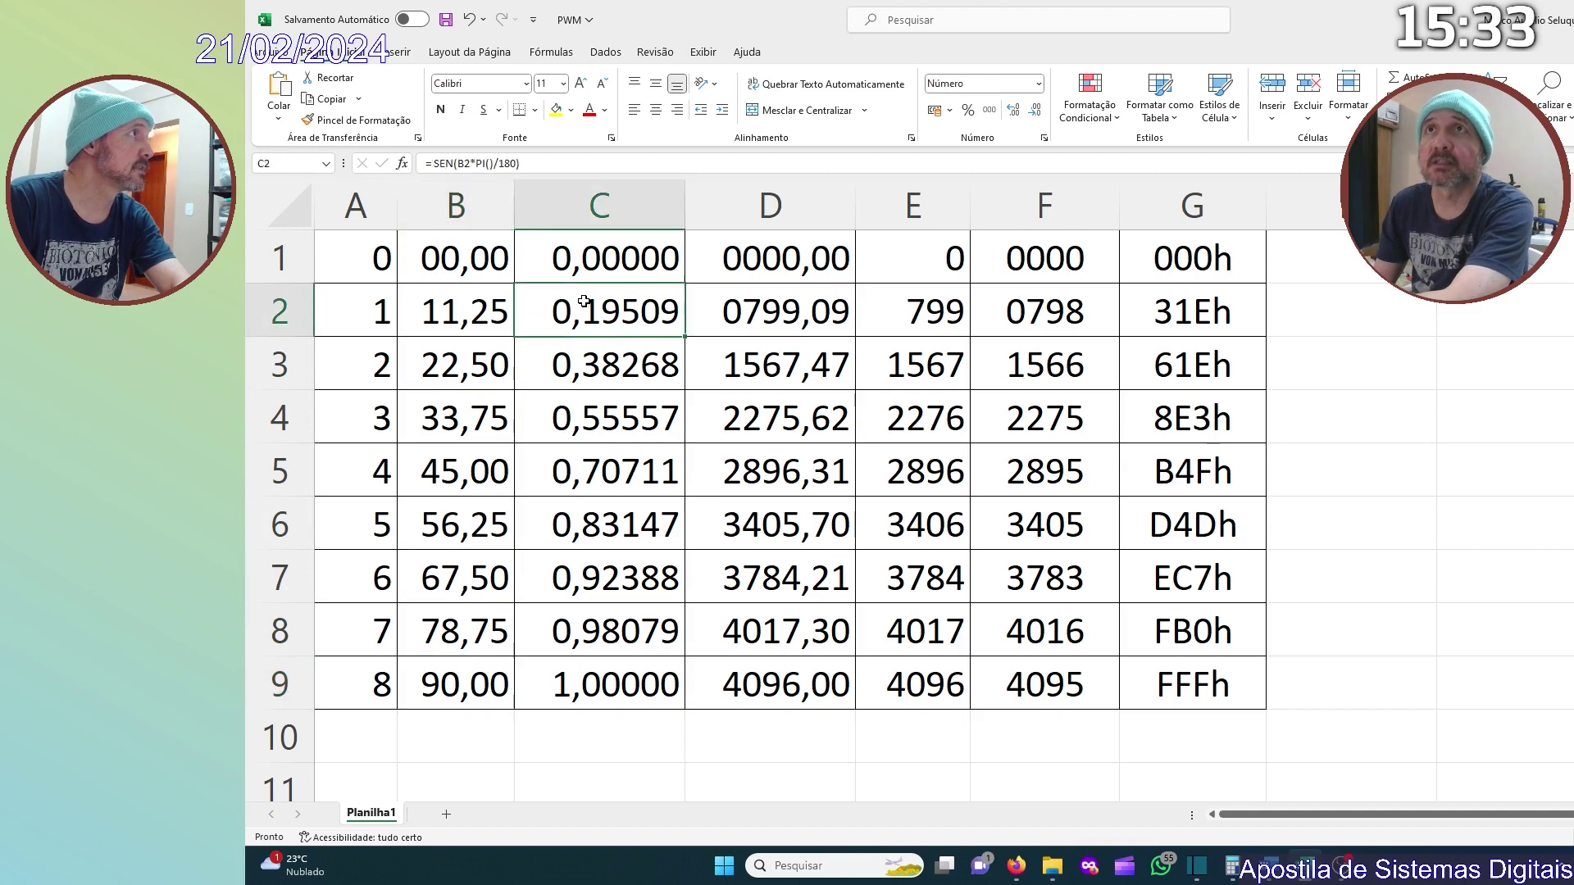
key(Down)
key(Down)
key(Down)
key(Down)
key(Down)
key(Down)
key(Down)
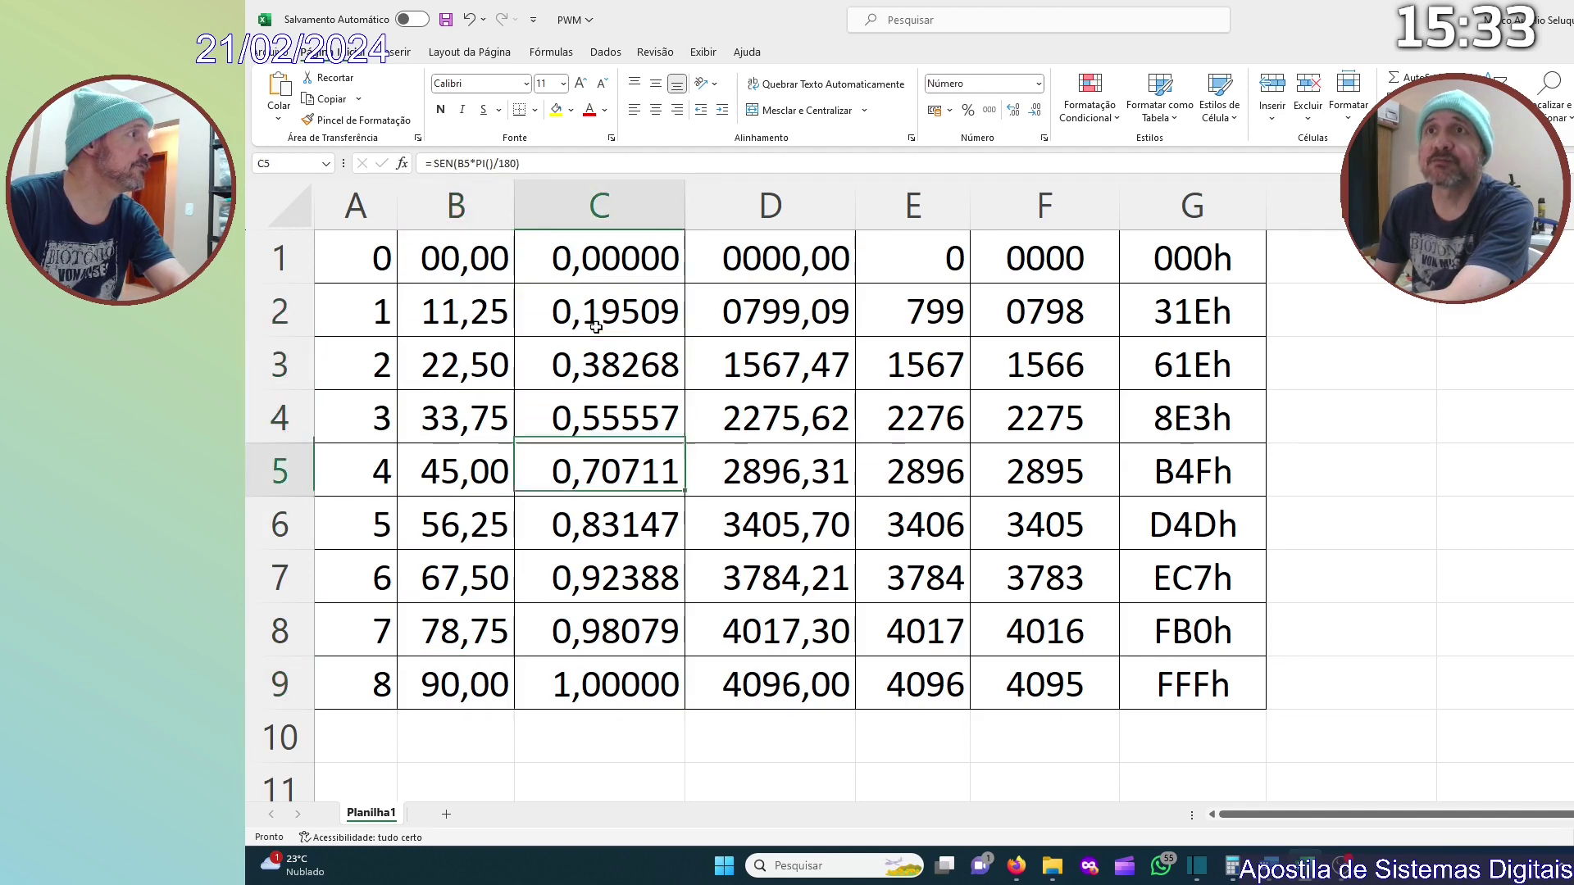
Inspect the formulas that scale the sine values in column D, in cells D2, D3, D4 and D9.
click(745, 311)
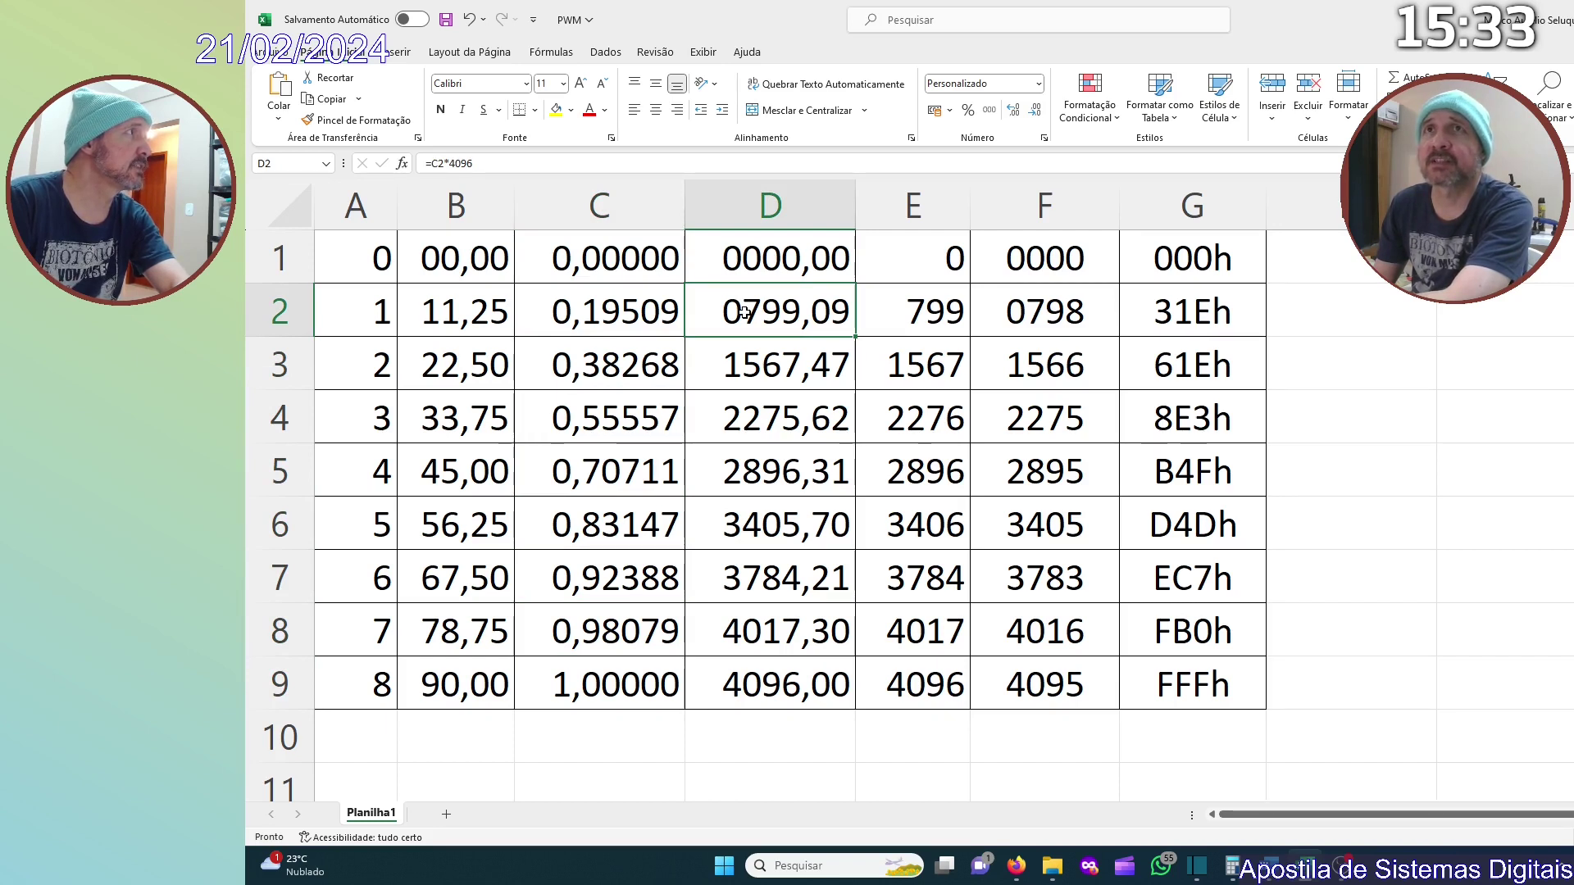
click(747, 369)
click(759, 419)
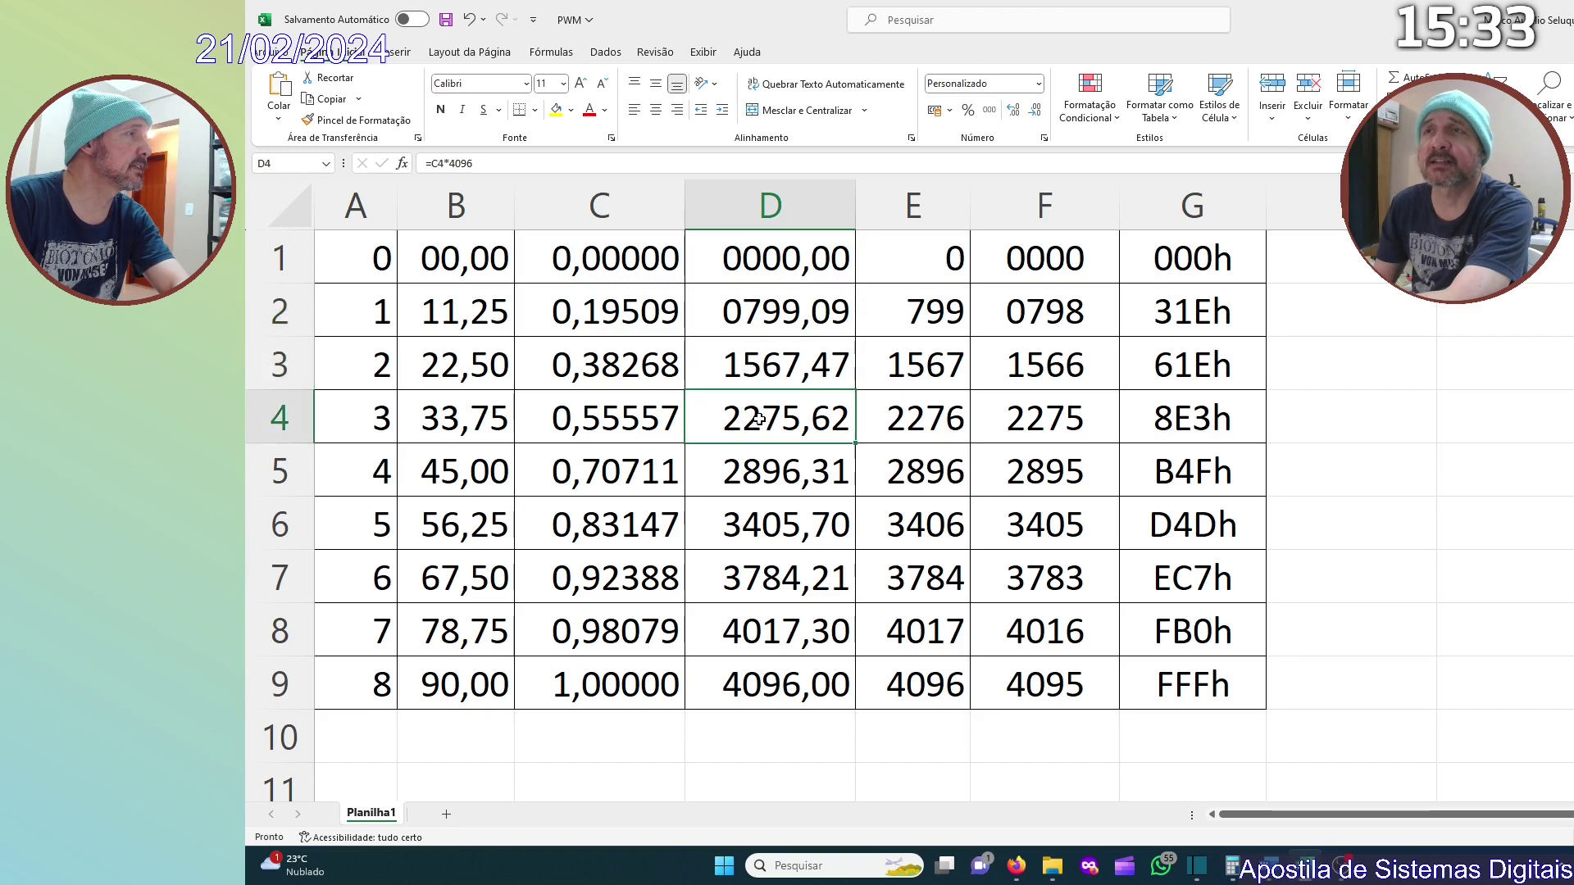
click(740, 677)
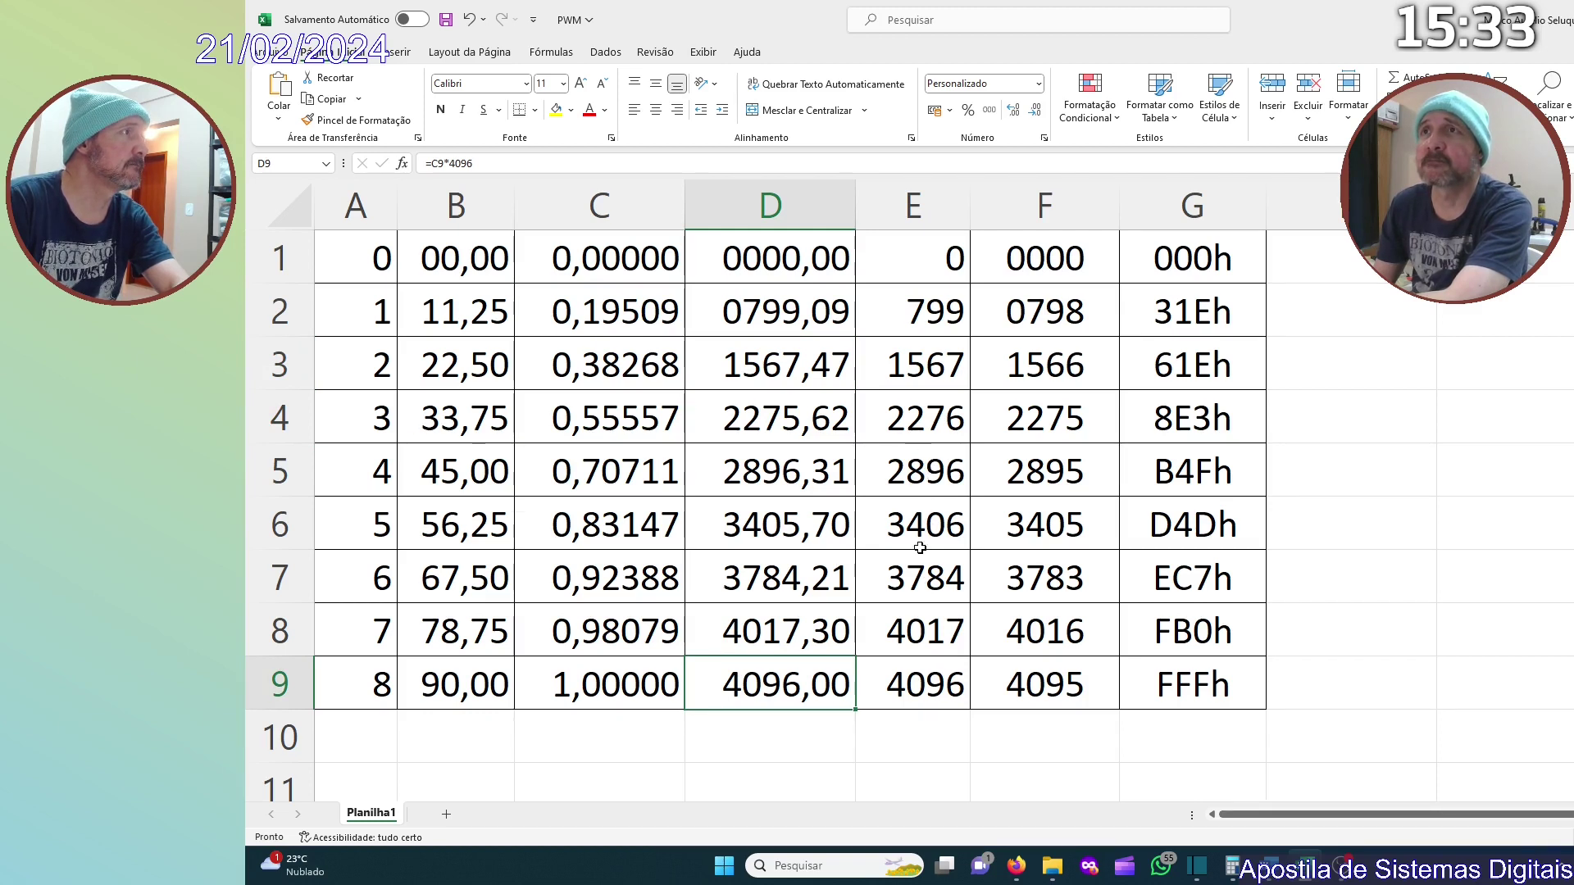
Inspect the rounding formulas in column E, in cells E5, E3 and E2.
click(918, 490)
click(913, 383)
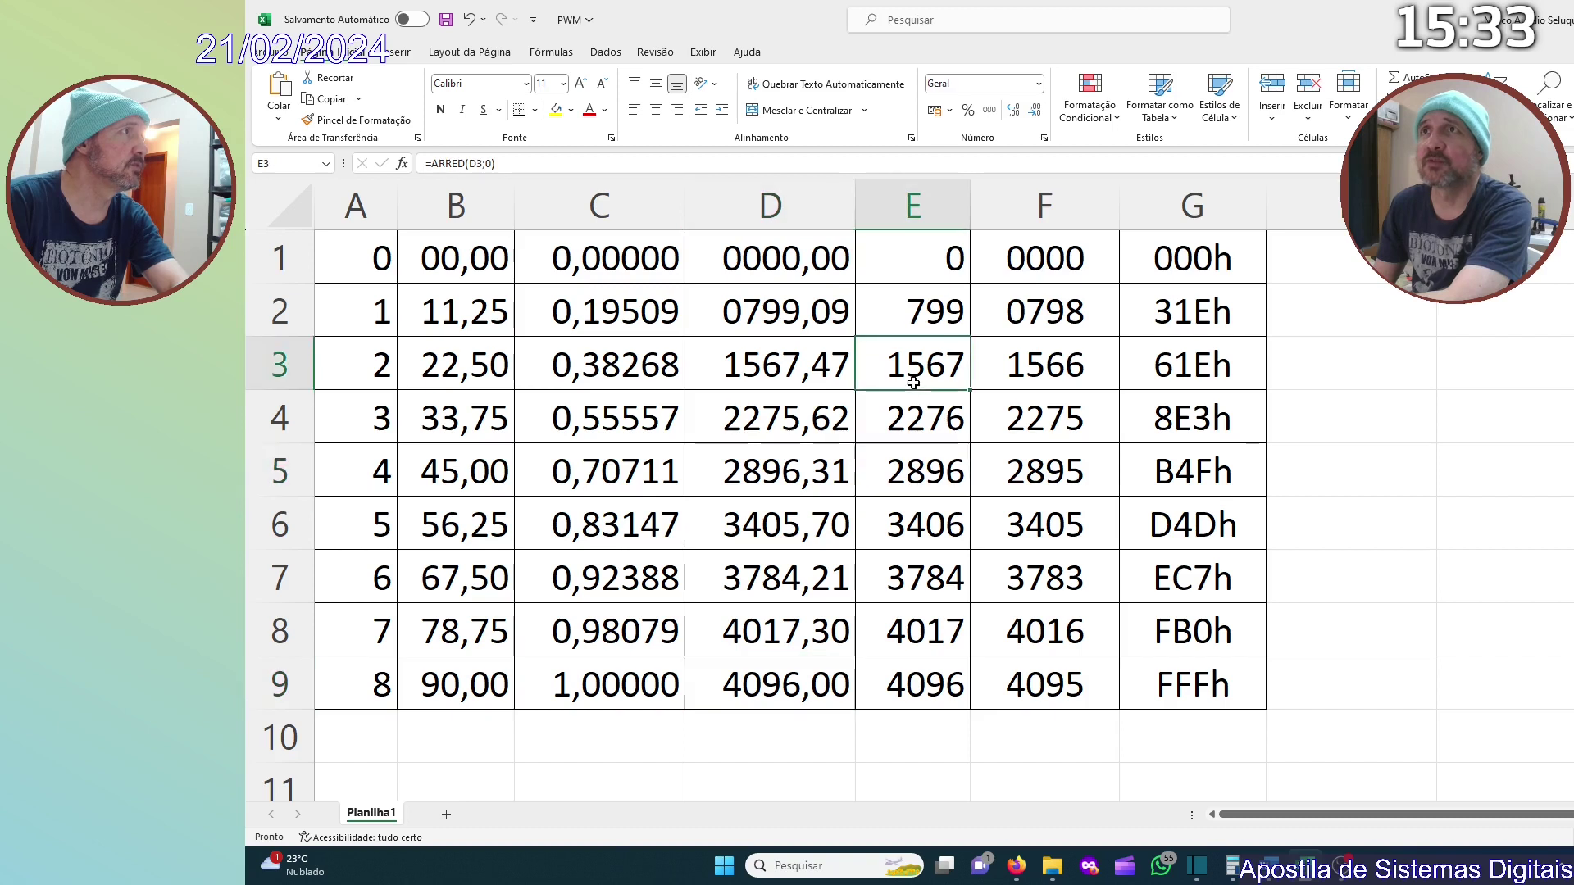
click(947, 313)
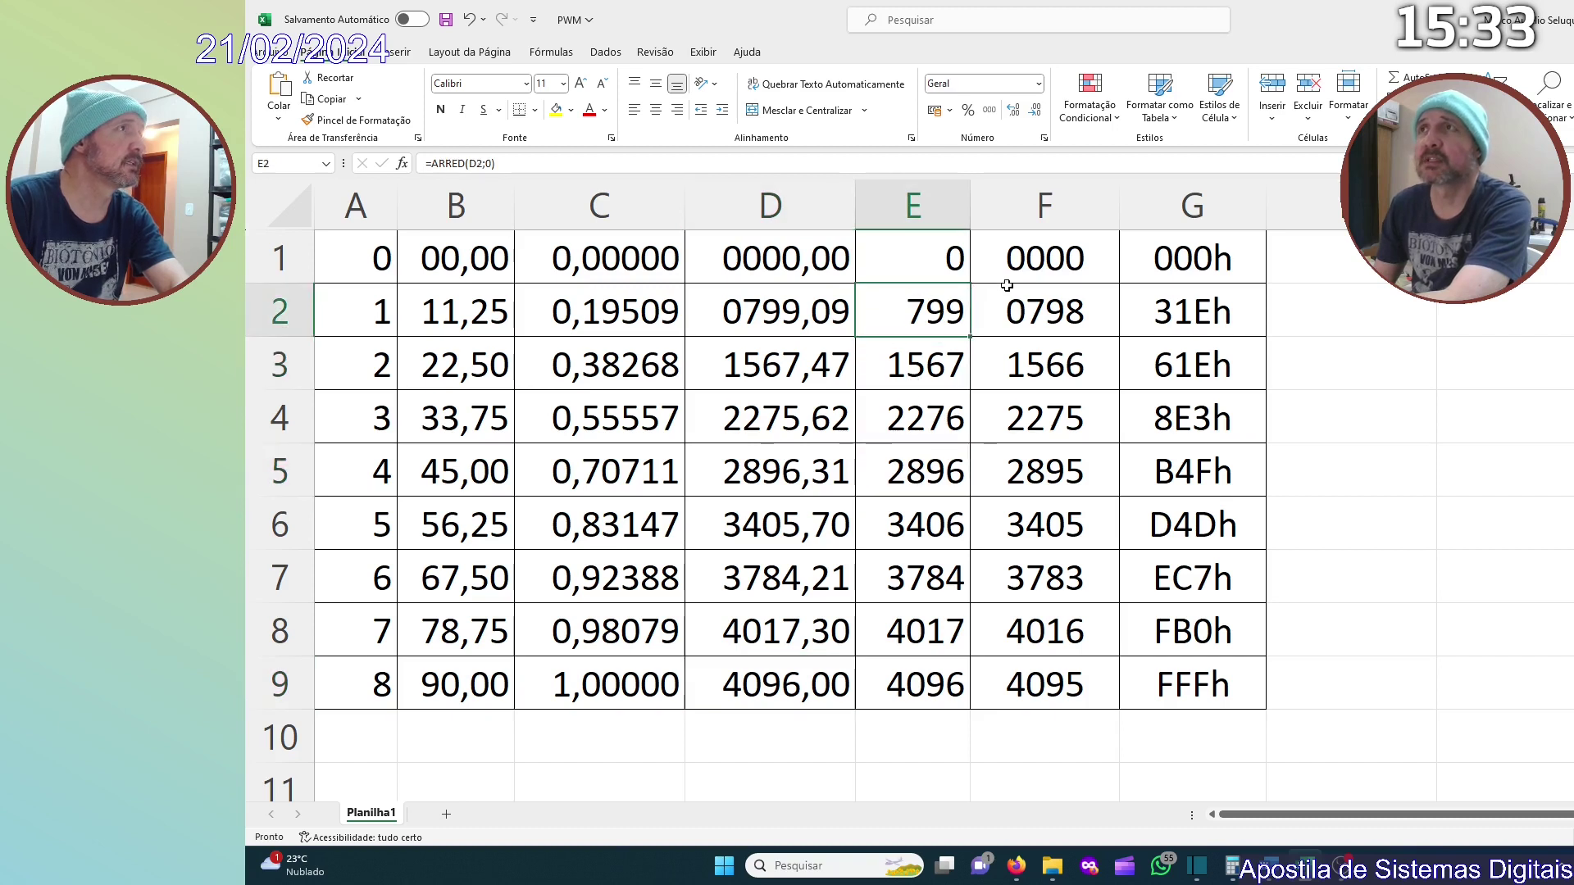
Compare the manually entered first cell of column F with the formulas in F2, F7 and F9.
click(1028, 316)
click(1037, 268)
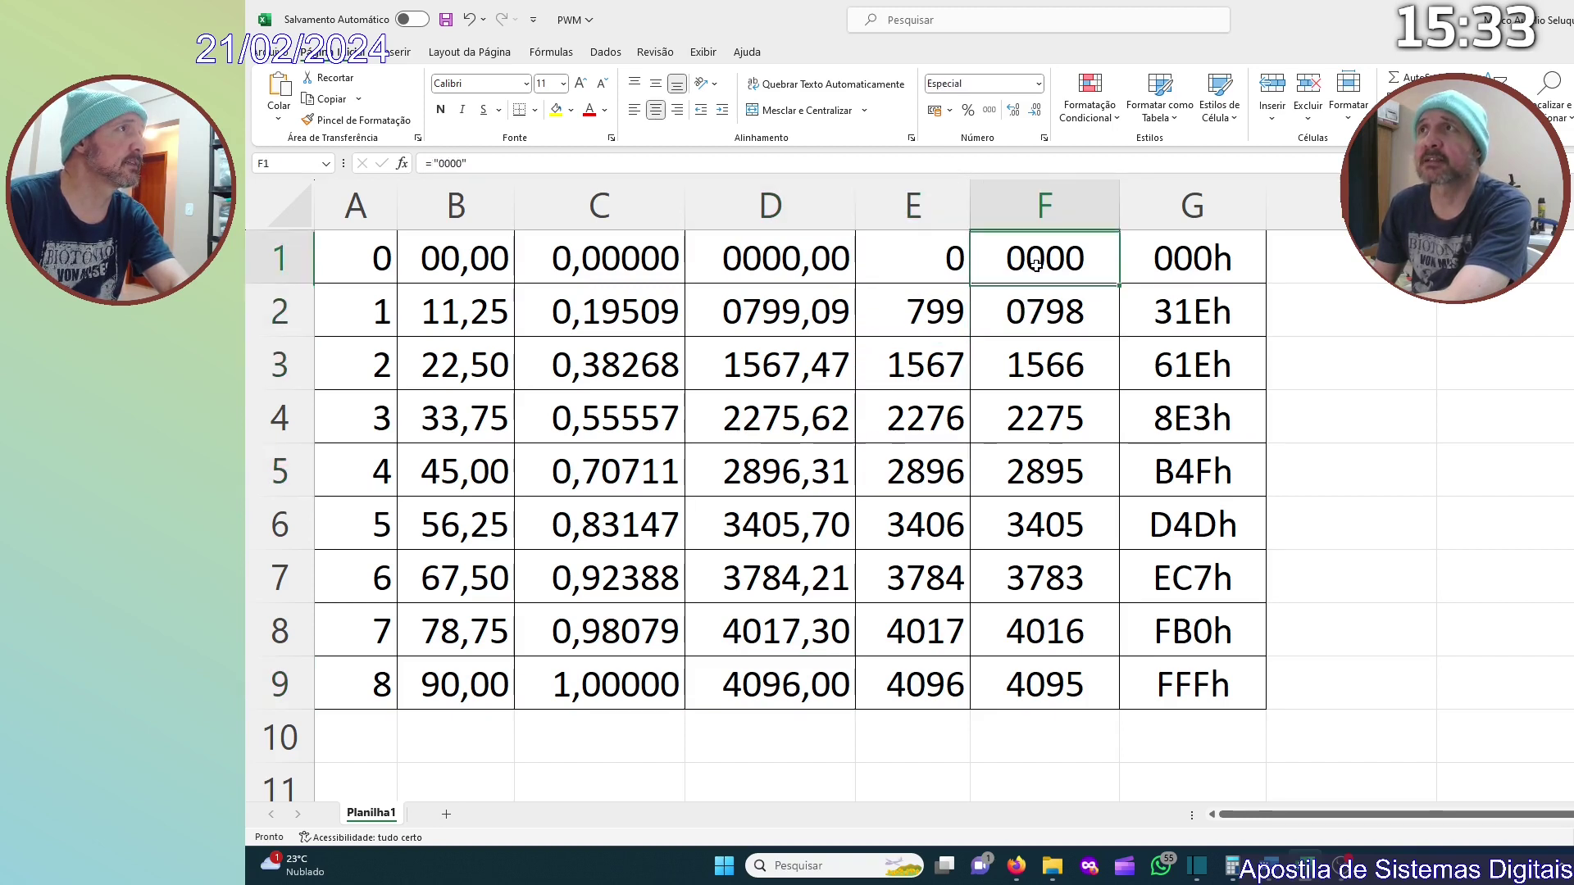
click(1043, 315)
click(1039, 567)
click(1039, 674)
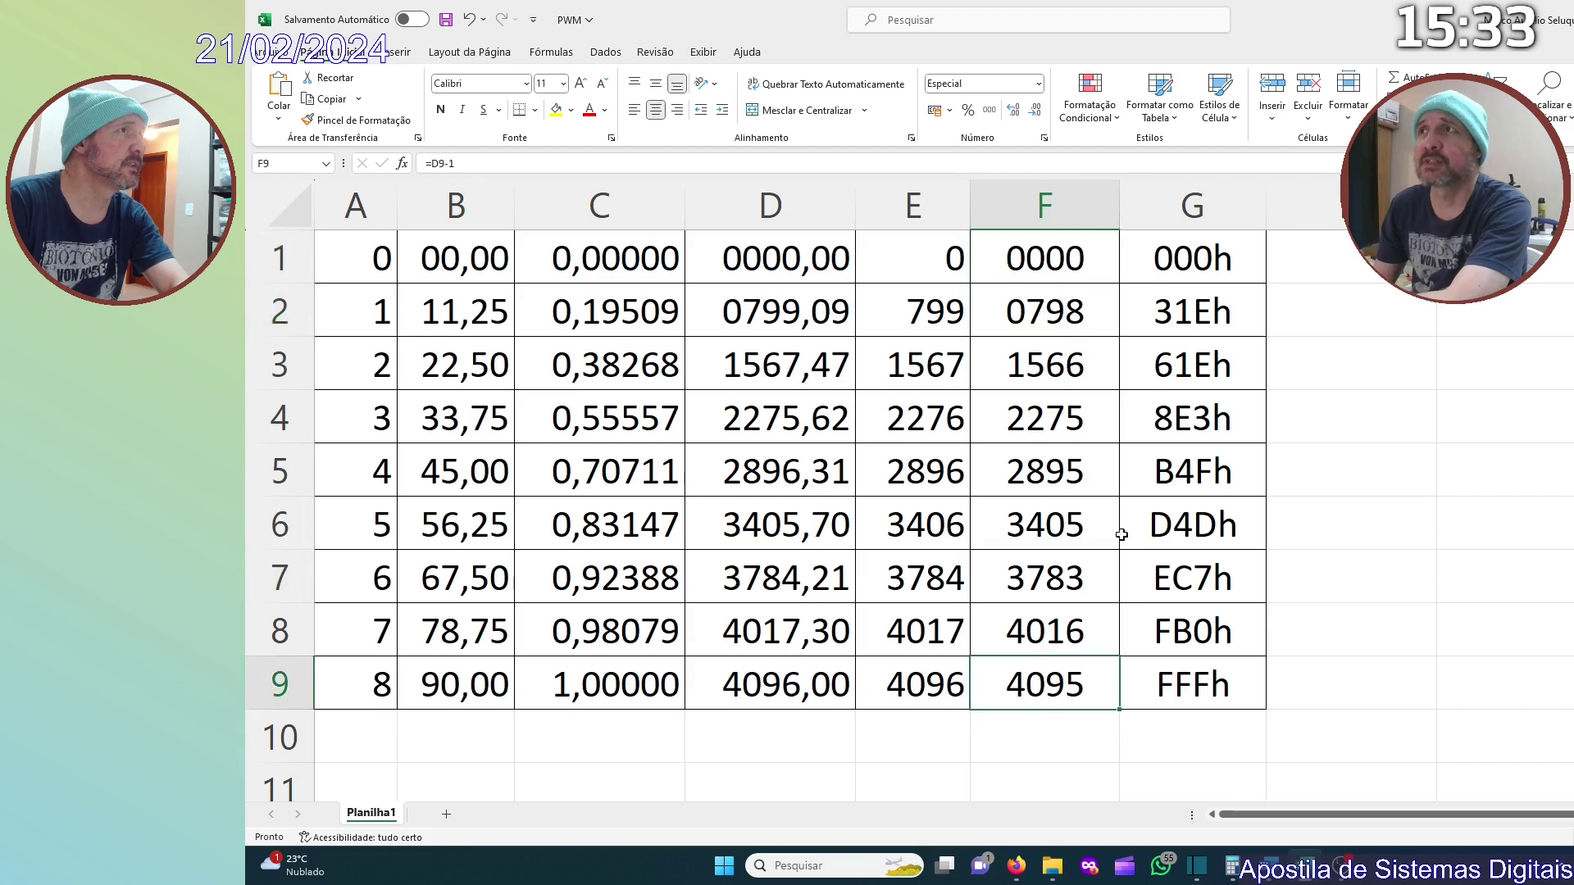
Compare the manually entered hexadecimal cell G1 with the conversion formulas in G2, G3 and G5.
click(1170, 355)
click(1164, 294)
click(1173, 237)
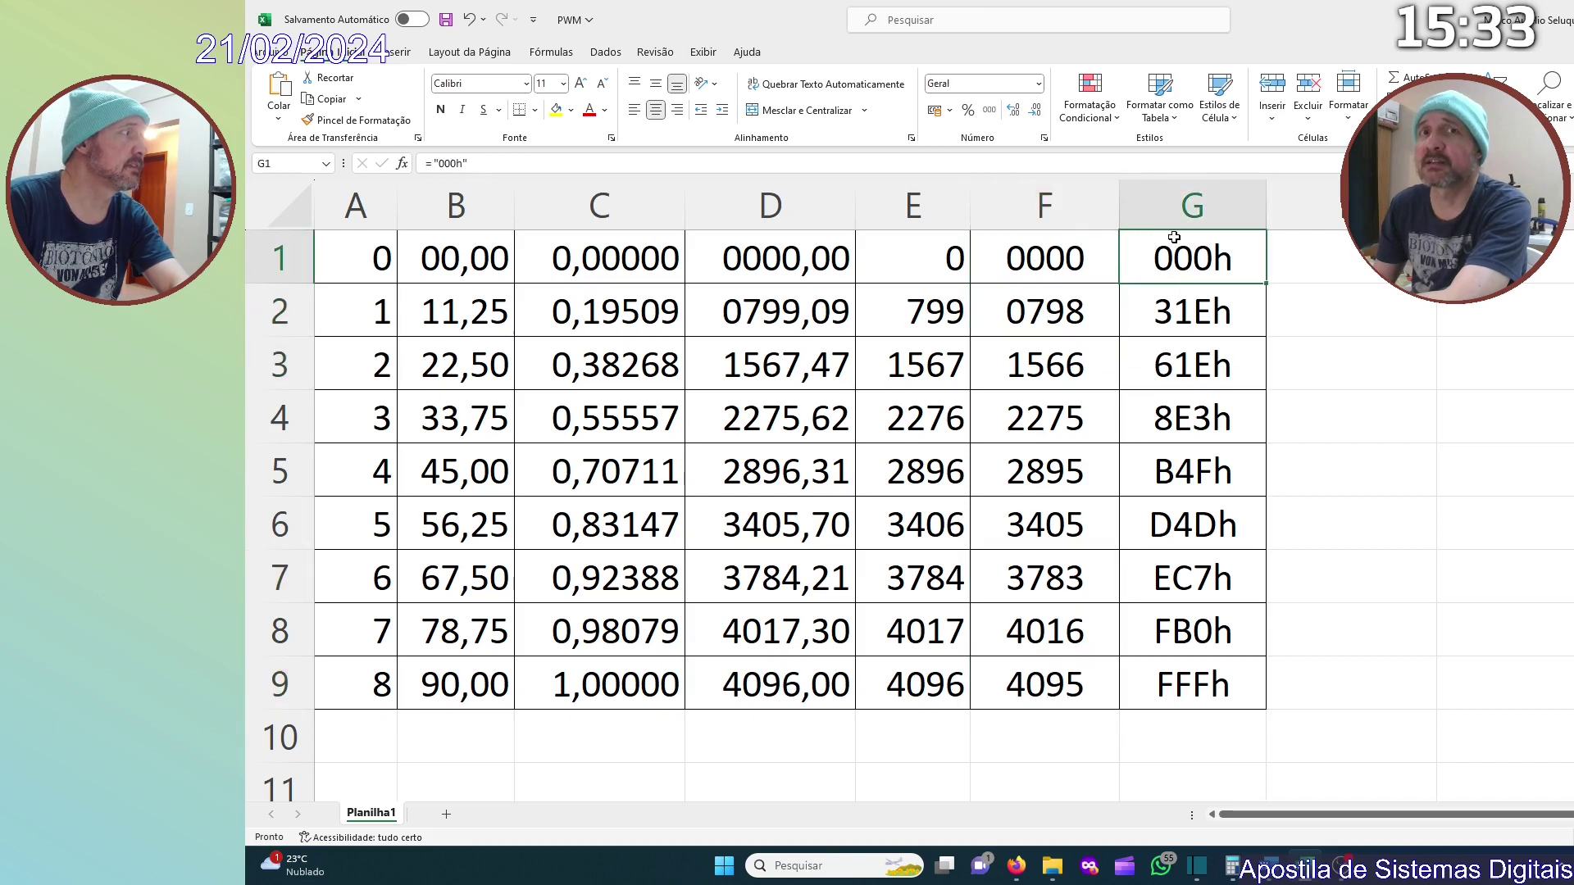
click(1183, 470)
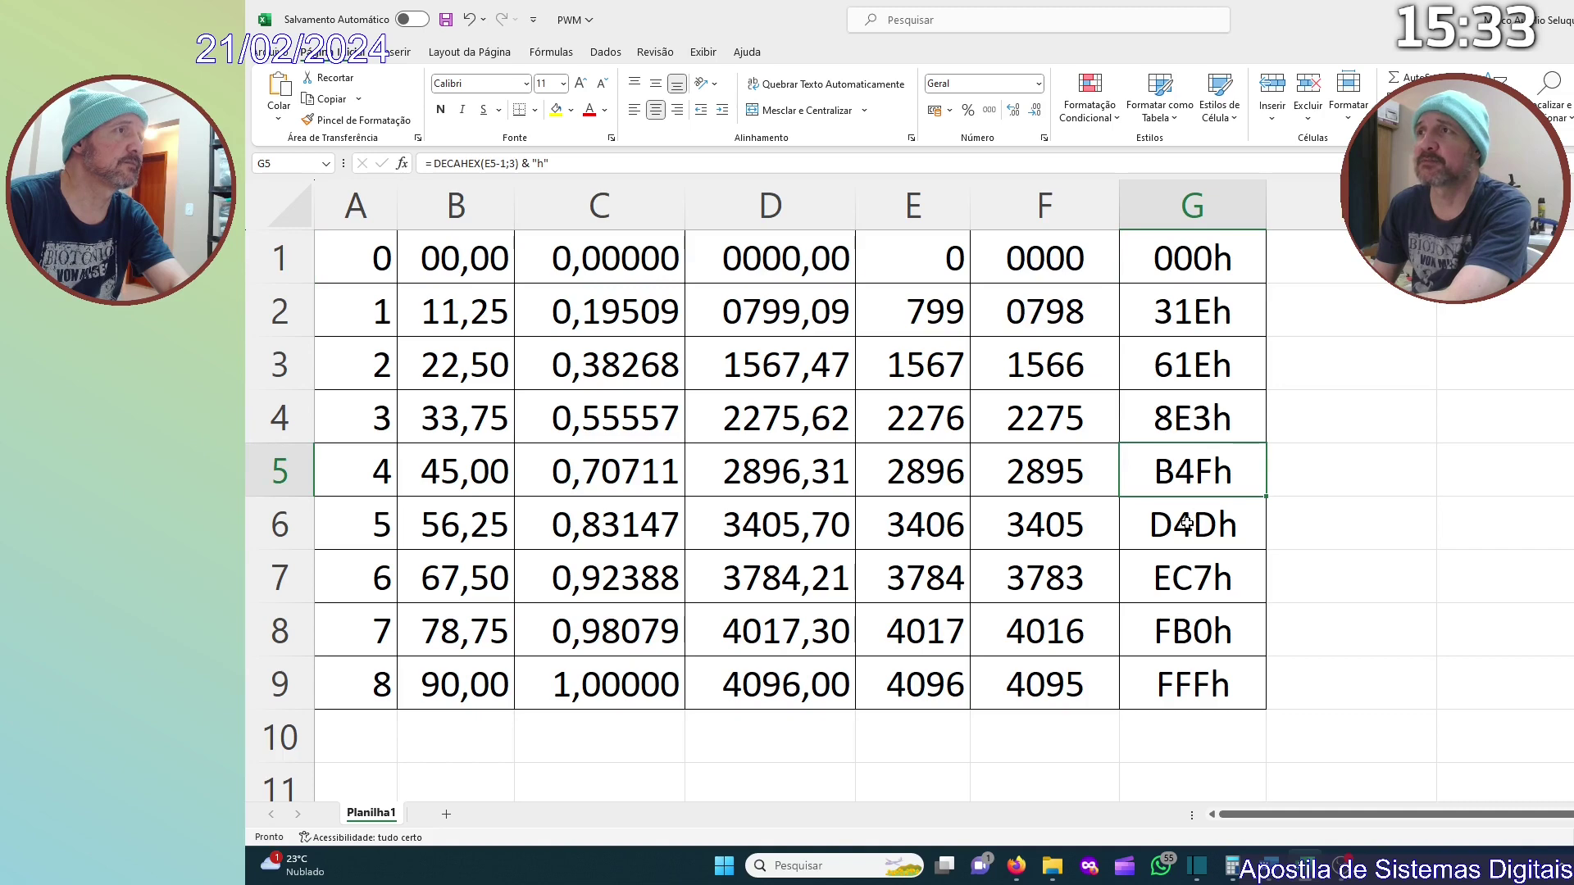
Examine the hexadecimal conversion formula in G7 and review the second sine table in rows 12 to 21.
click(1182, 588)
scroll(1182, 588, down, 4)
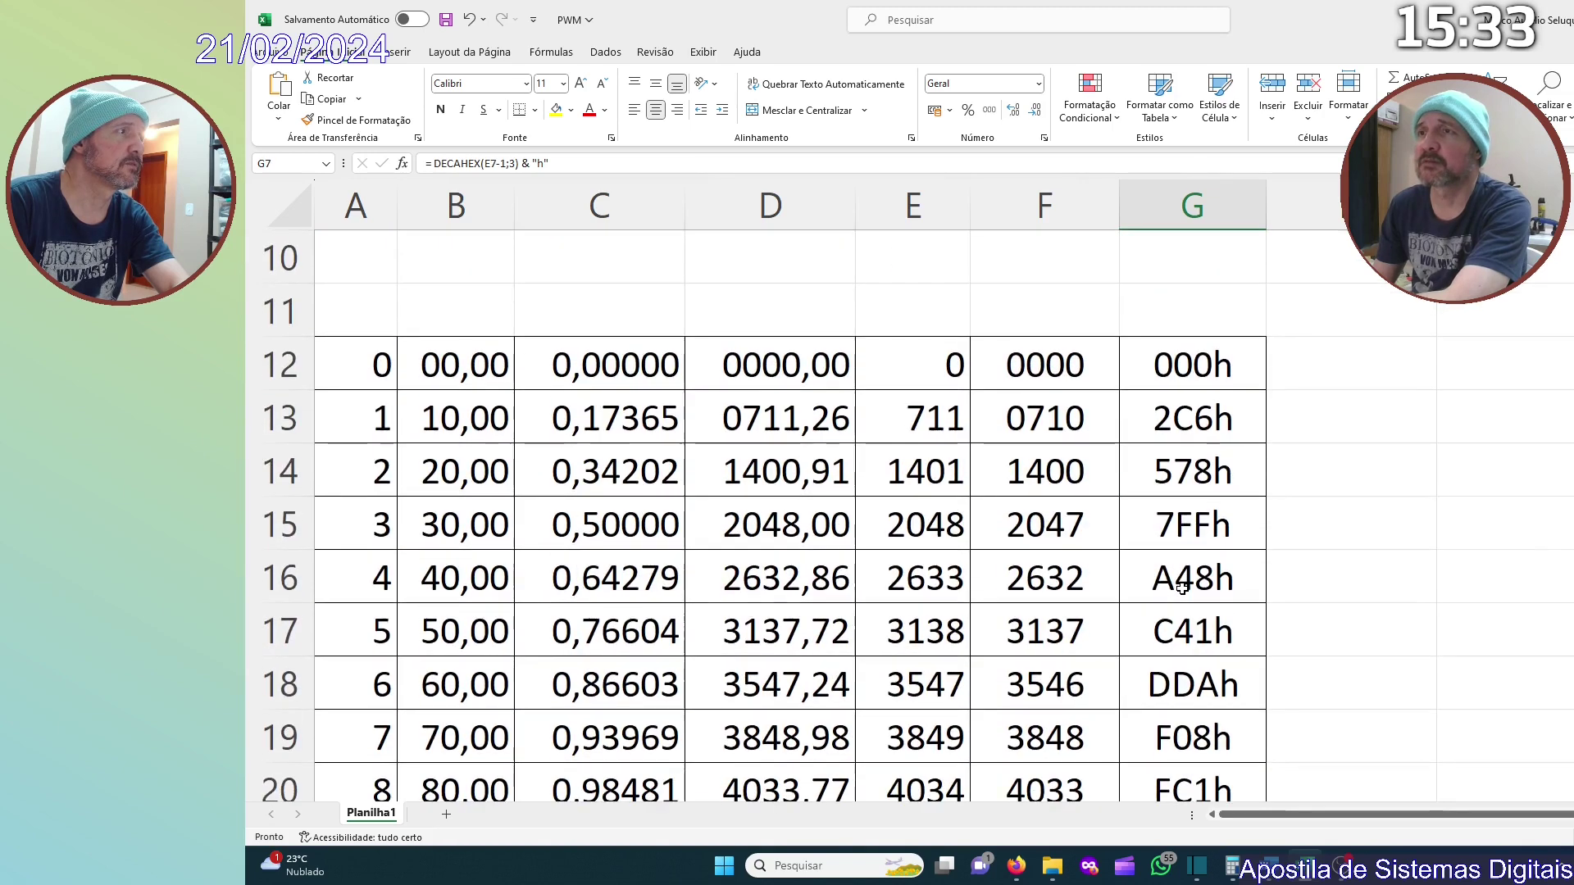
scroll(1183, 587, down, 1)
scroll(983, 574, up, 1)
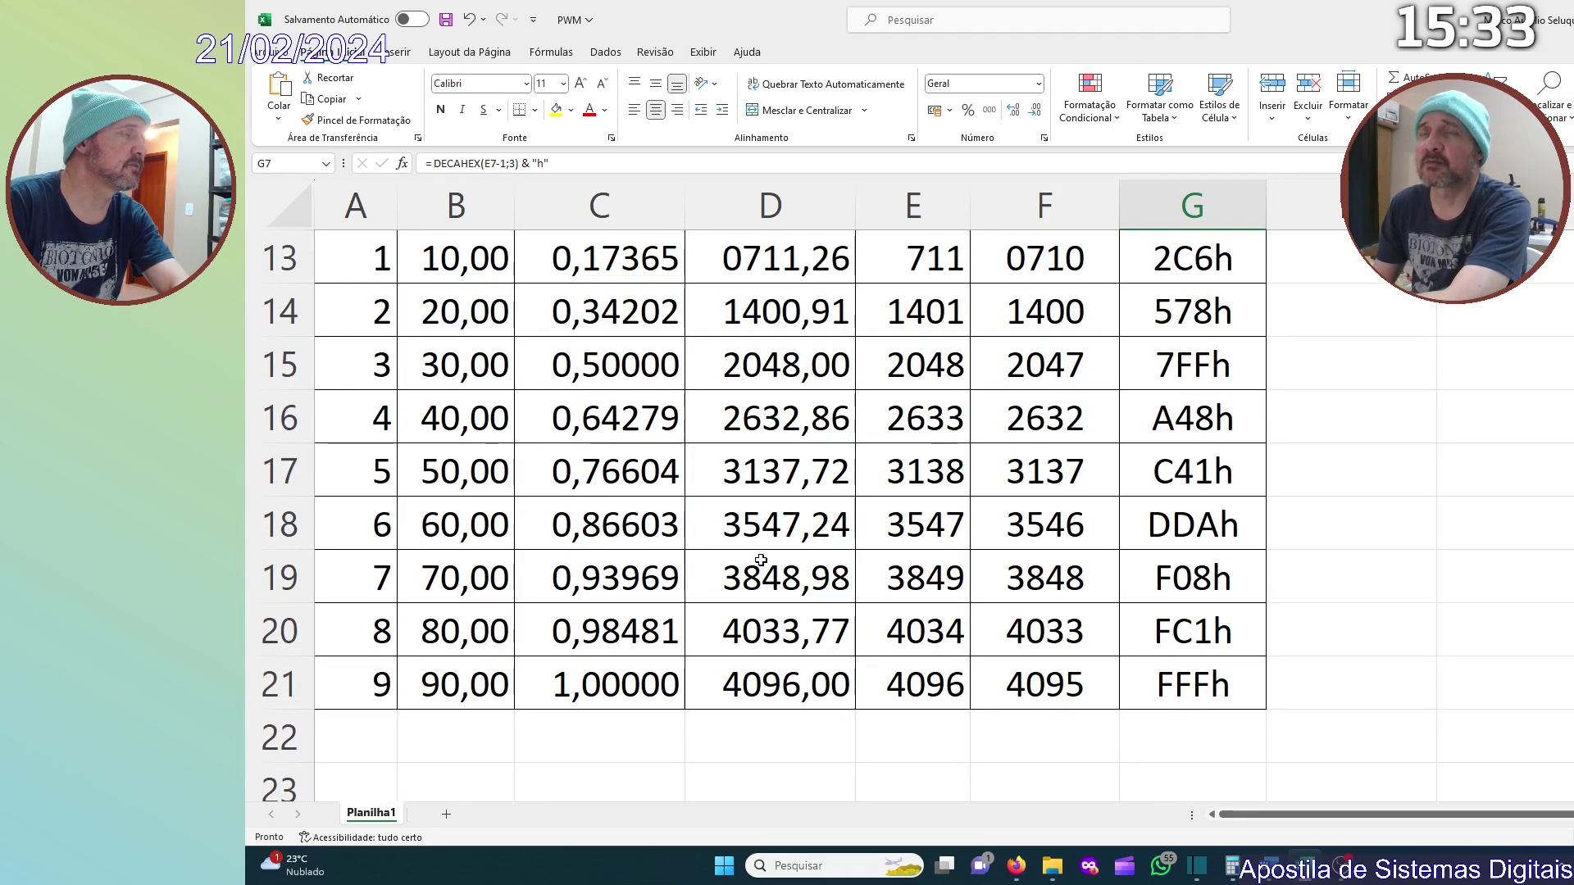
scroll(761, 560, down, 2)
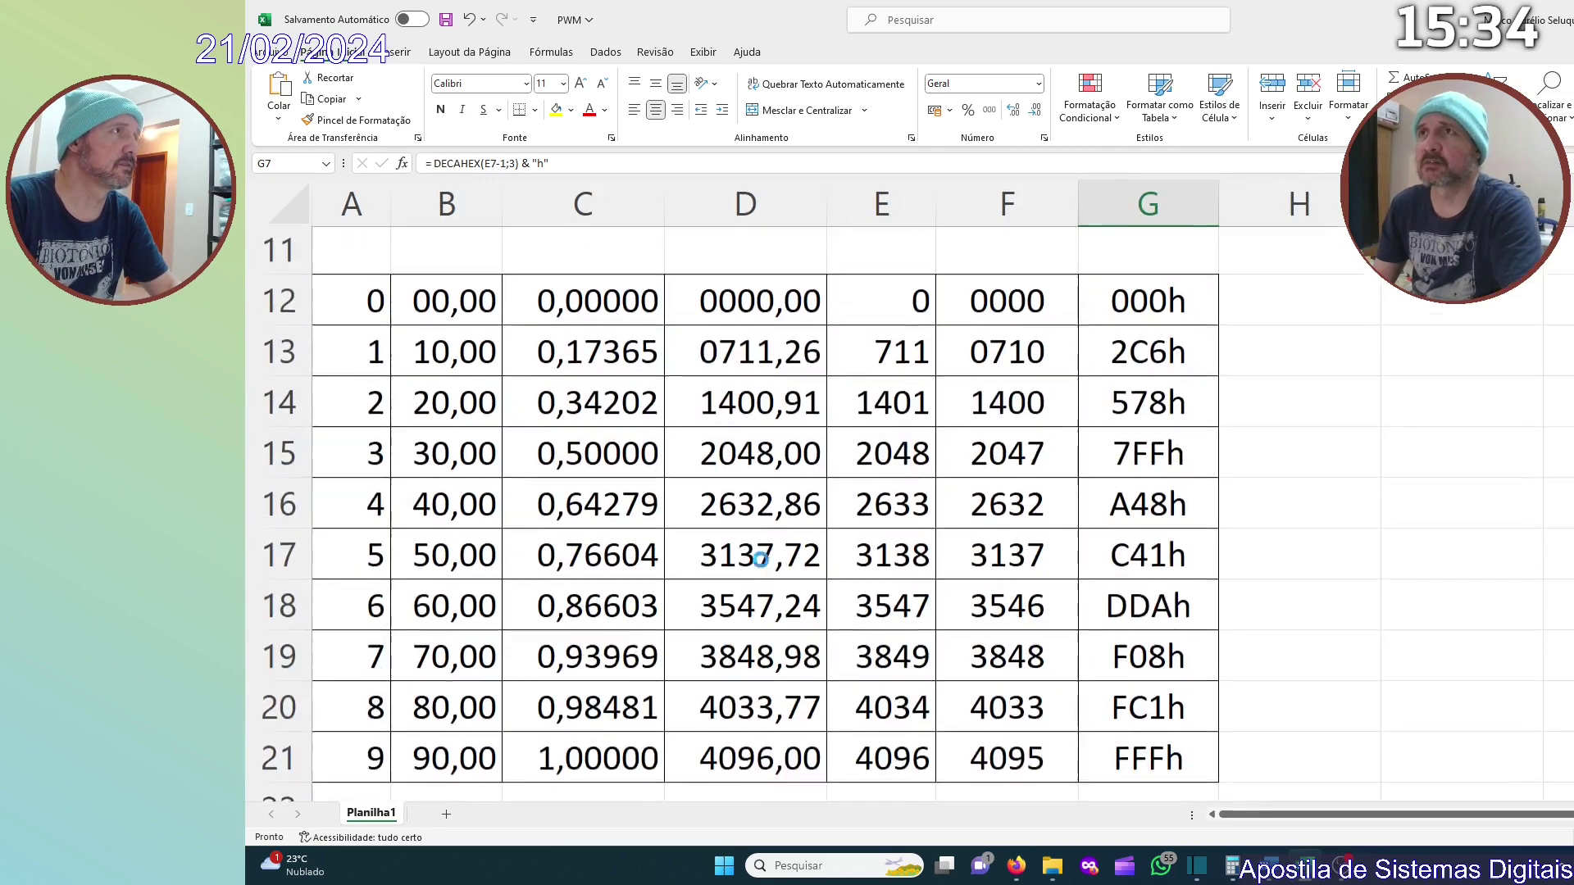
scroll(760, 560, down, 4)
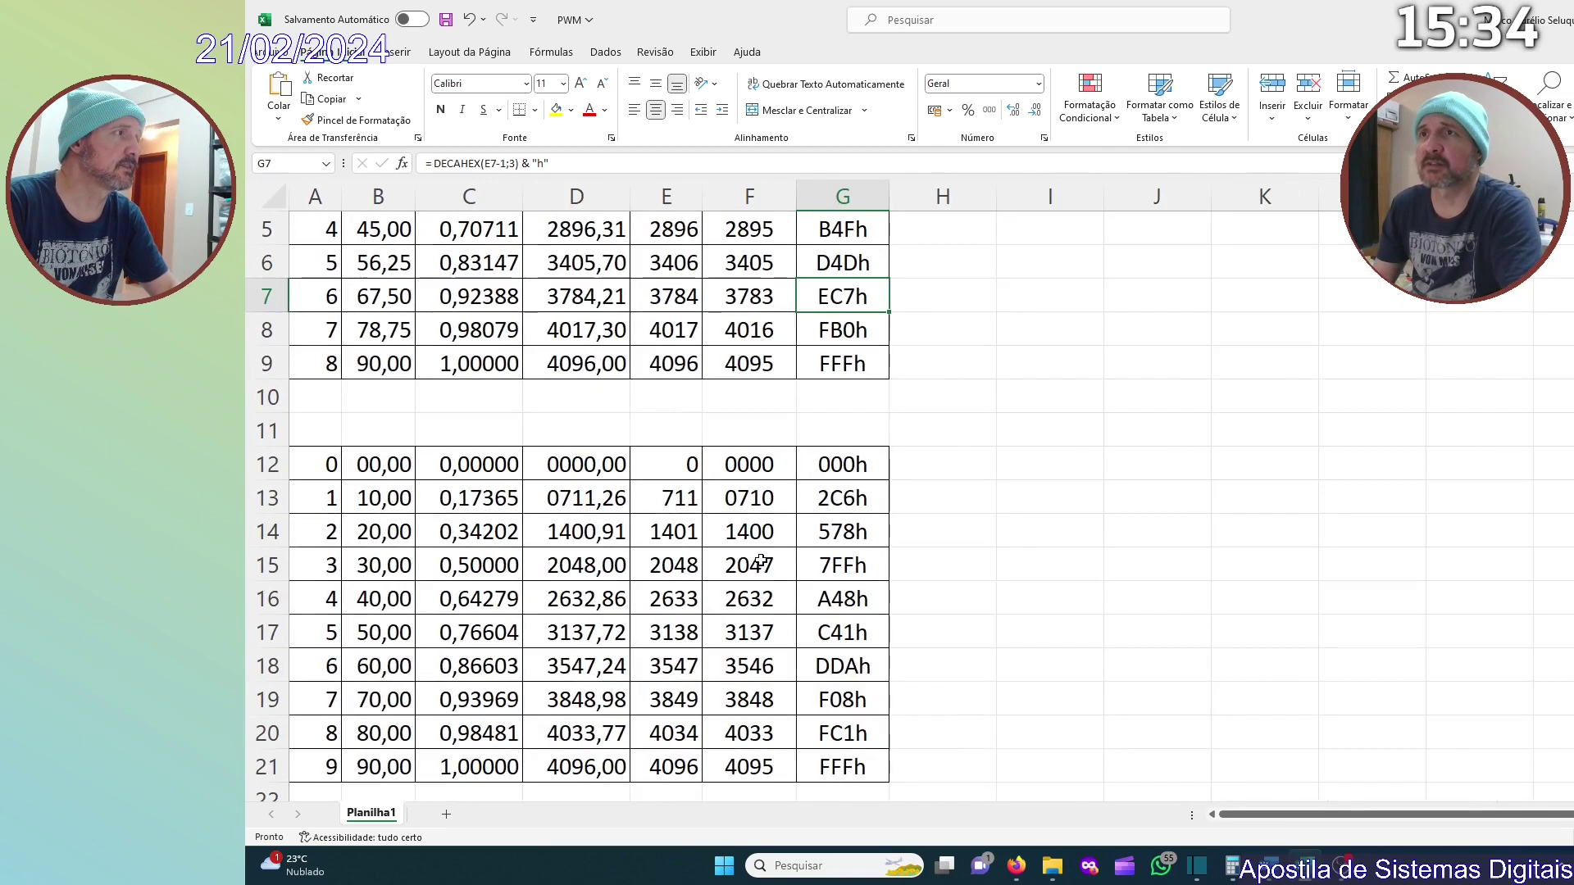
scroll(761, 559, down, 2)
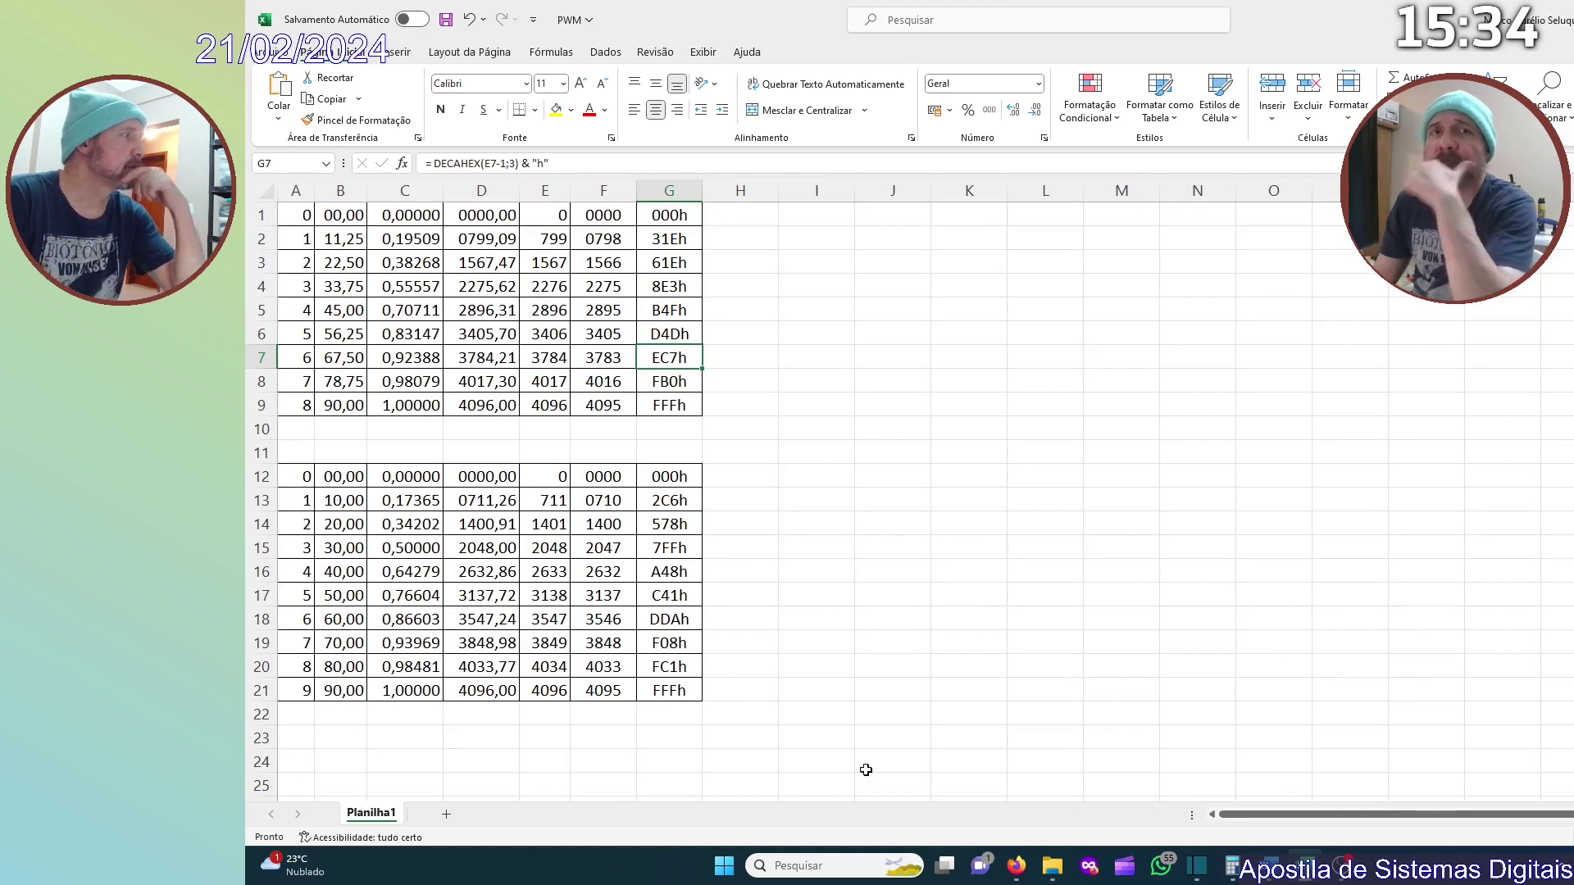
Copy the sine table in A12:G21 and paste the duplicate starting at cell A24.
click(302, 477)
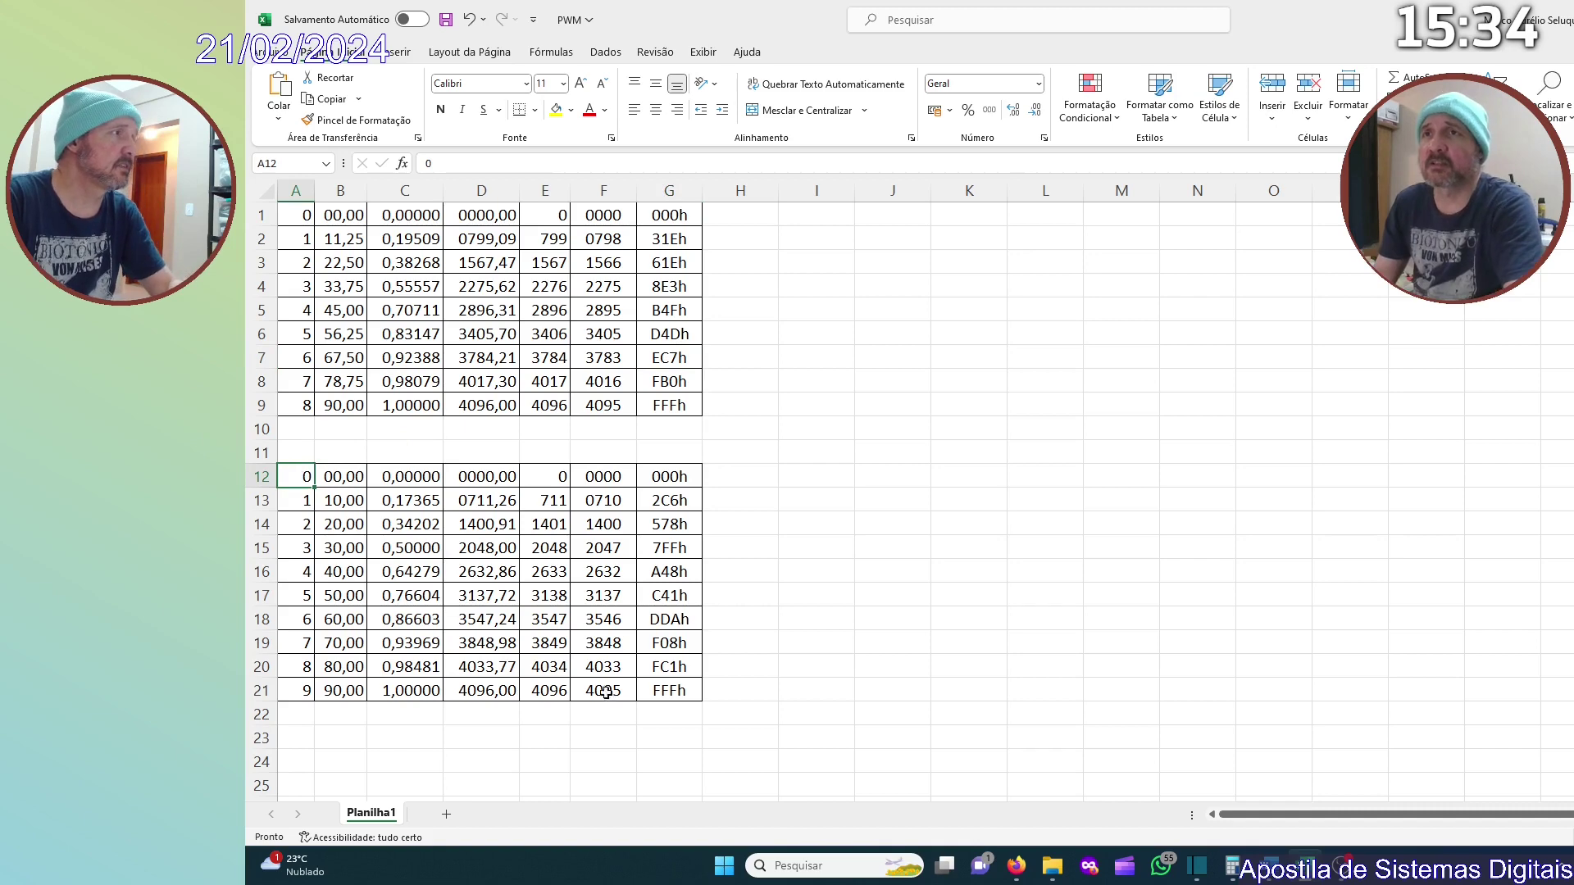
shift+click(679, 689)
key(ctrl+c)
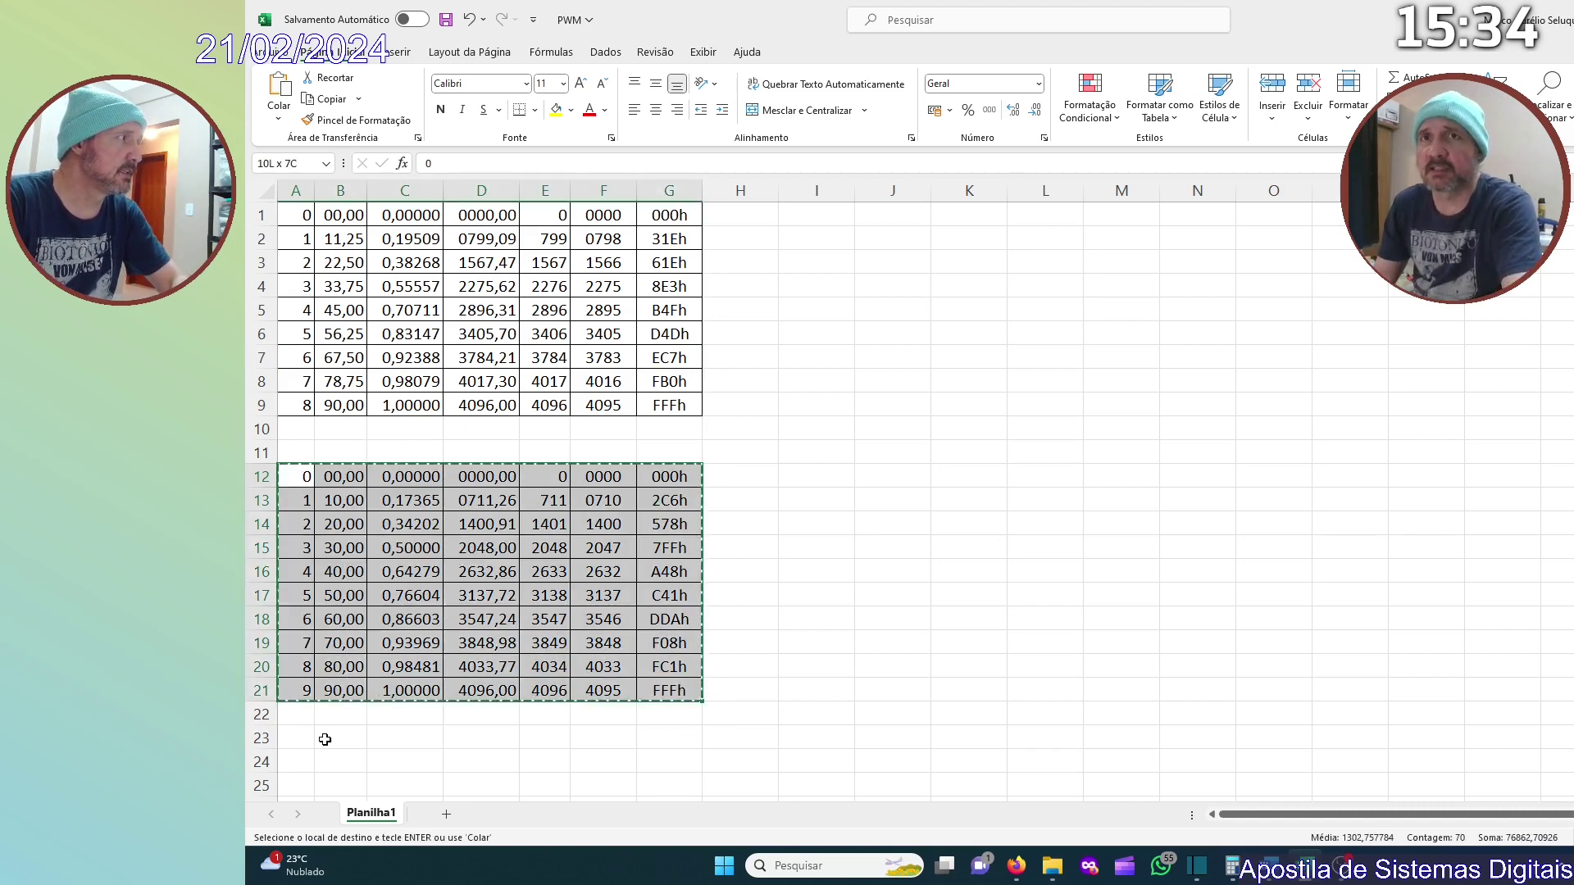
click(308, 758)
key(ctrl+v)
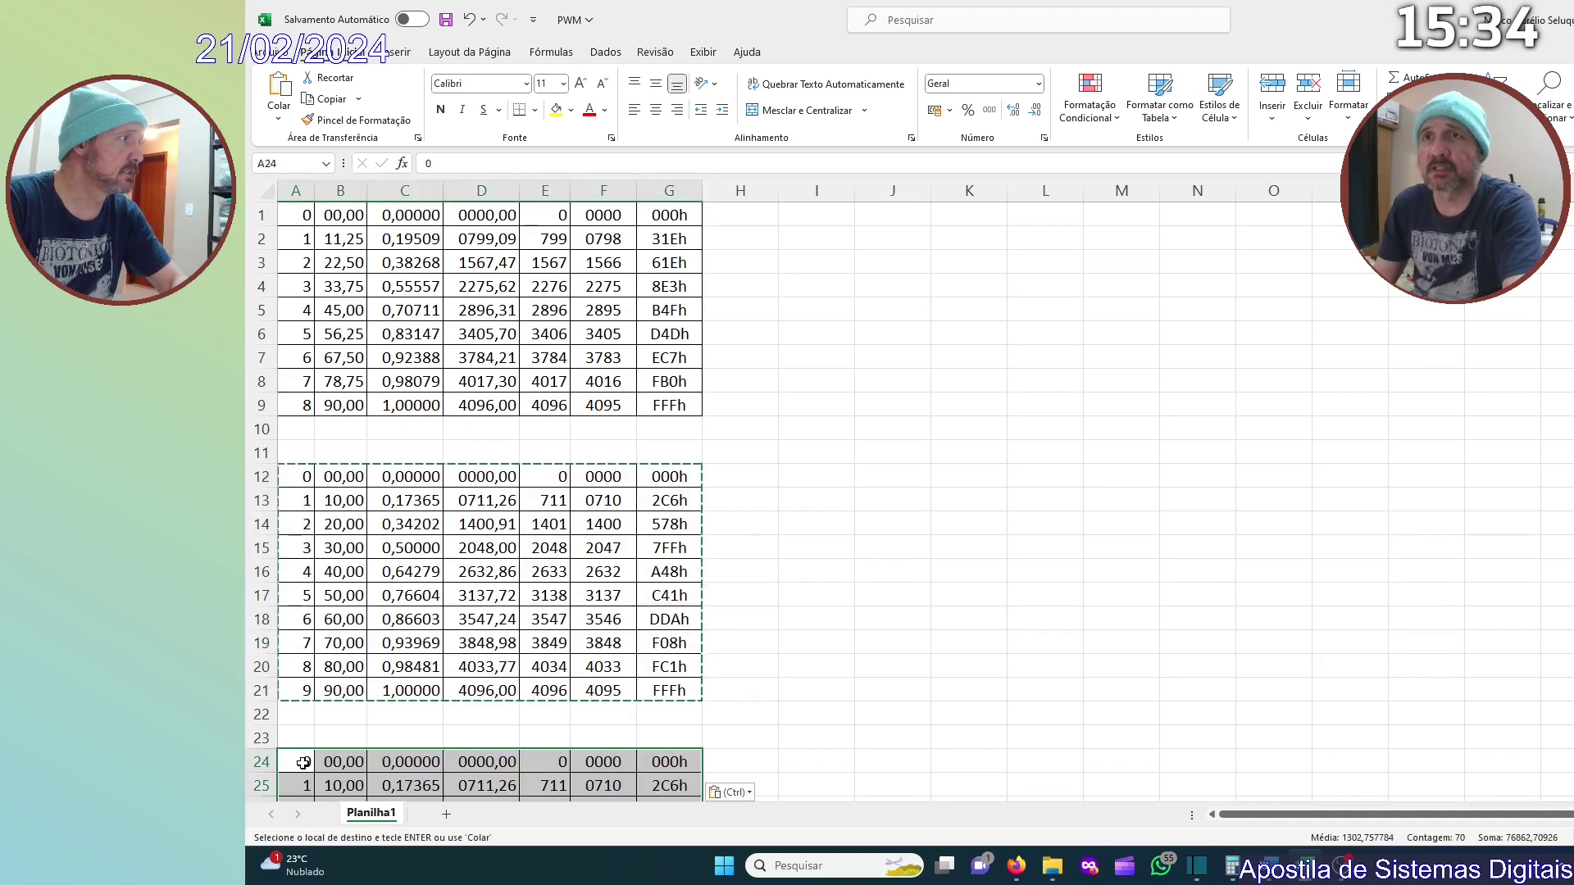
scroll(327, 741, down, 3)
scroll(326, 740, down, 2)
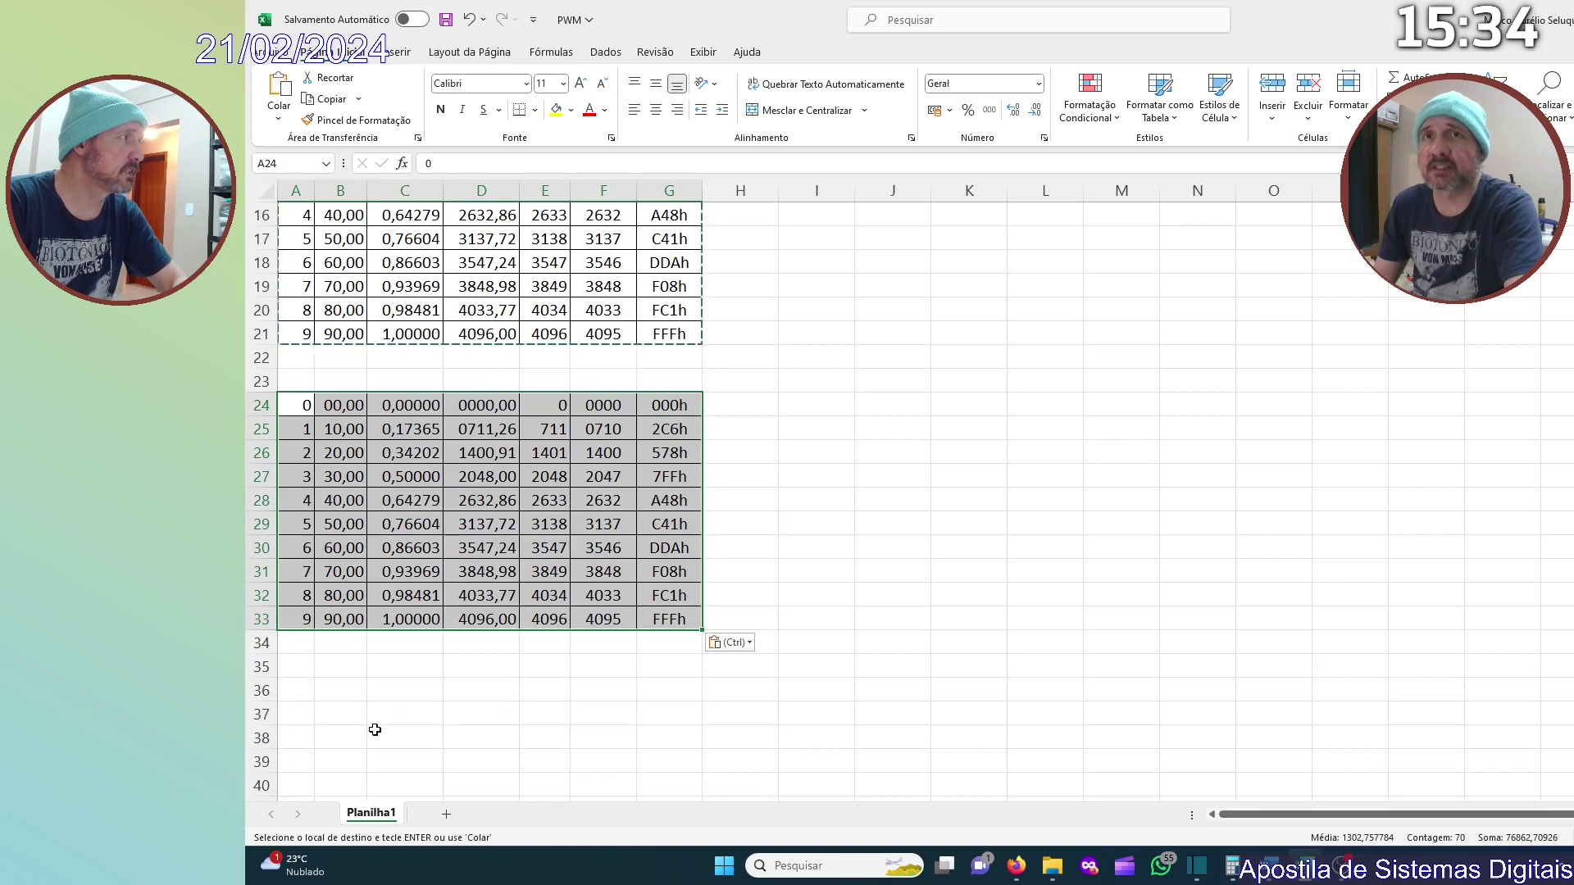
Insert a blank row at row 32 inside the copied table and fill the index formula from A31 down to A34.
click(259, 596)
right_click(260, 595)
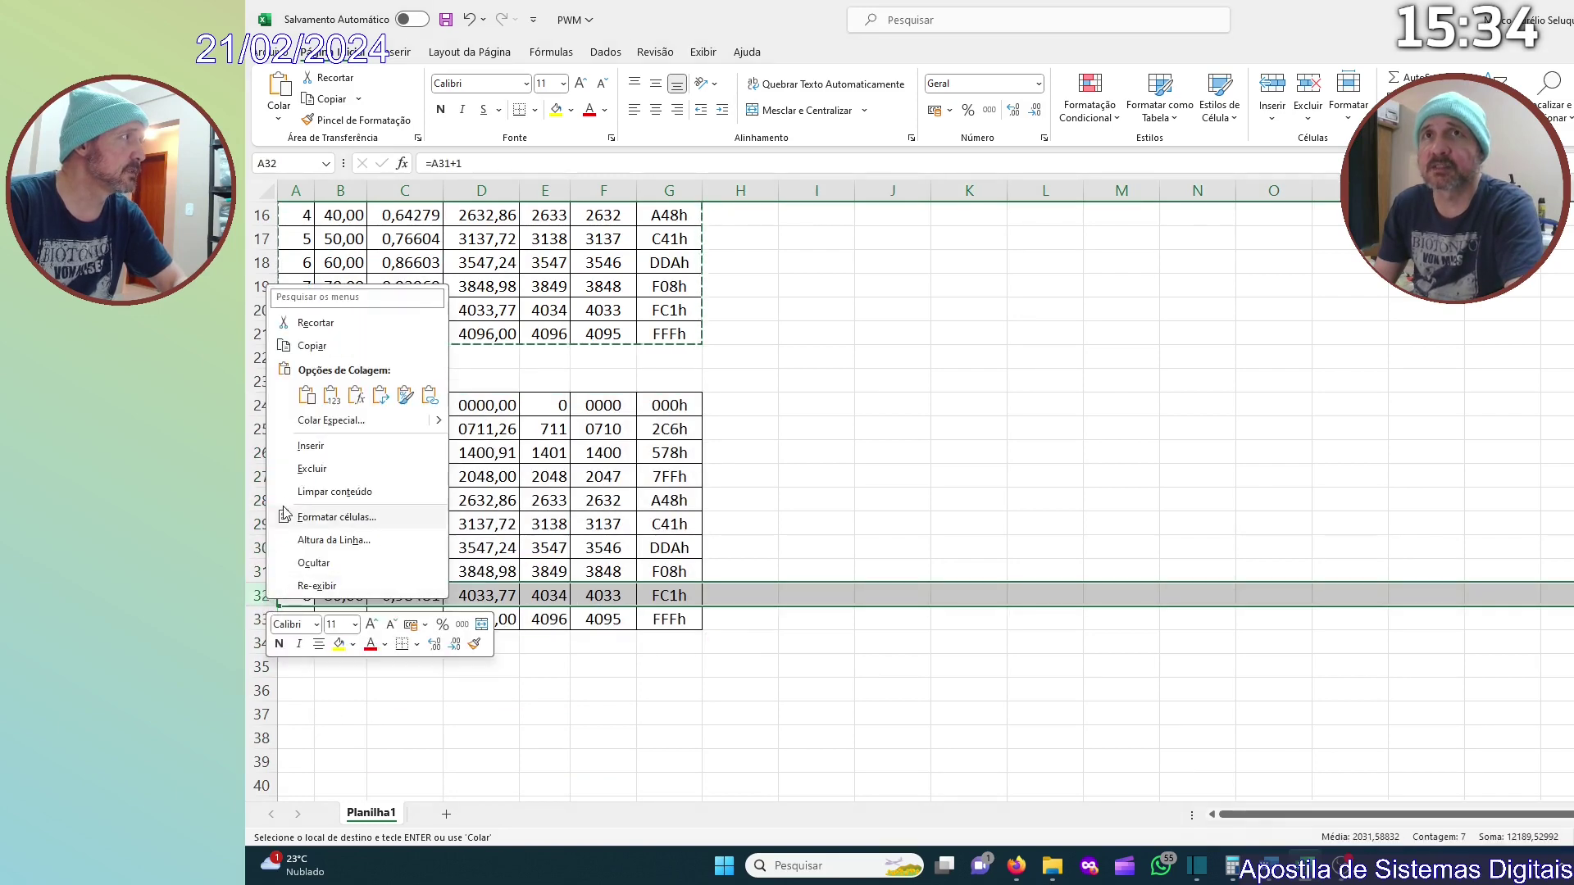
click(300, 453)
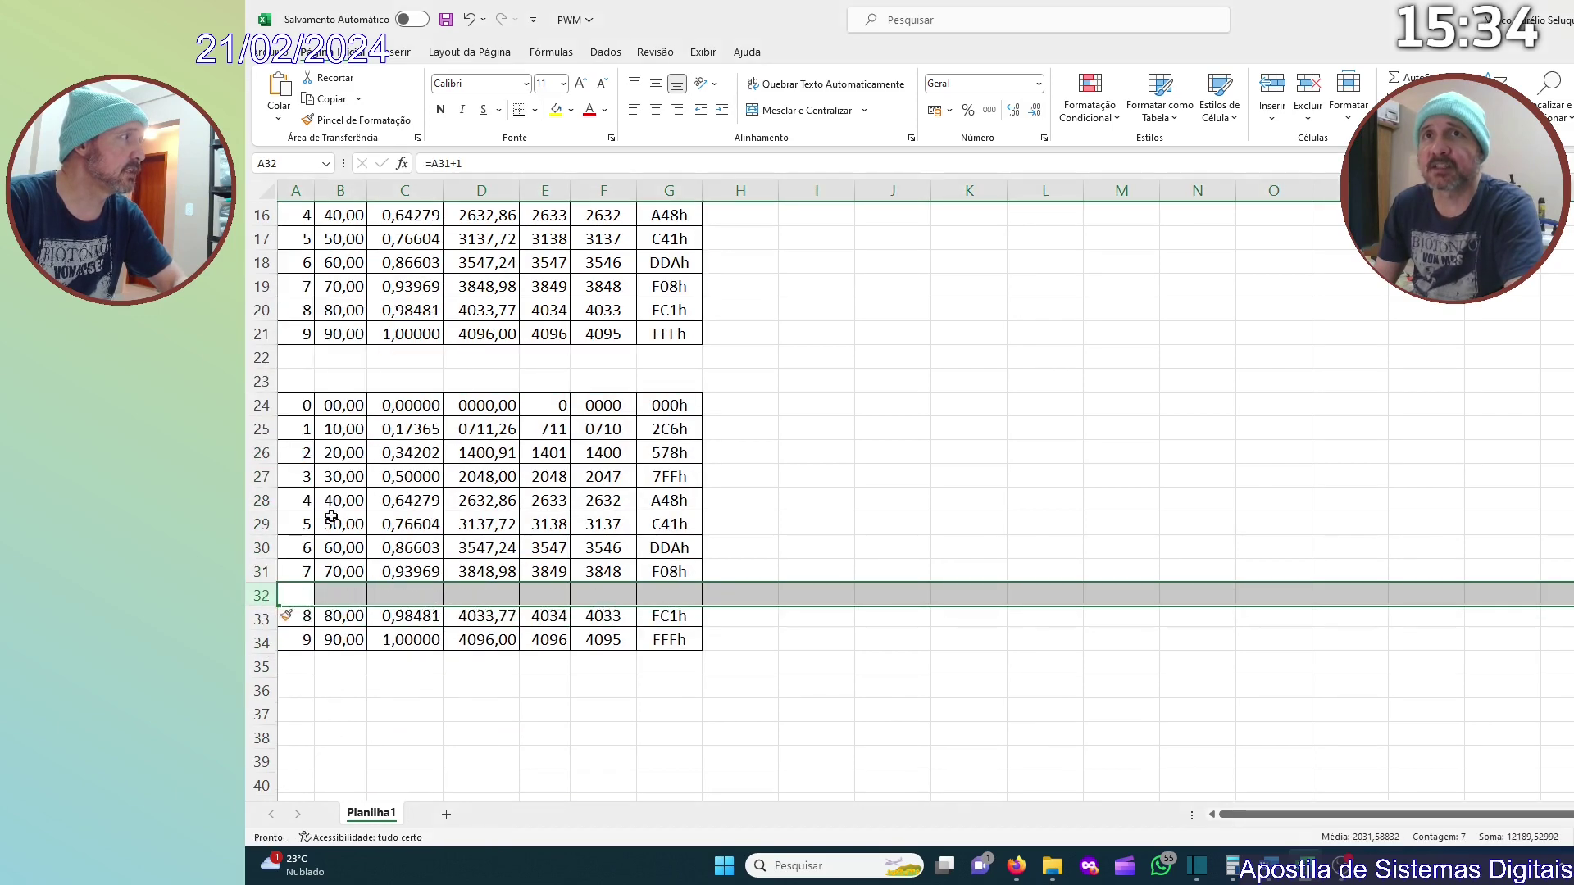
click(302, 576)
drag(315, 582, 336, 643)
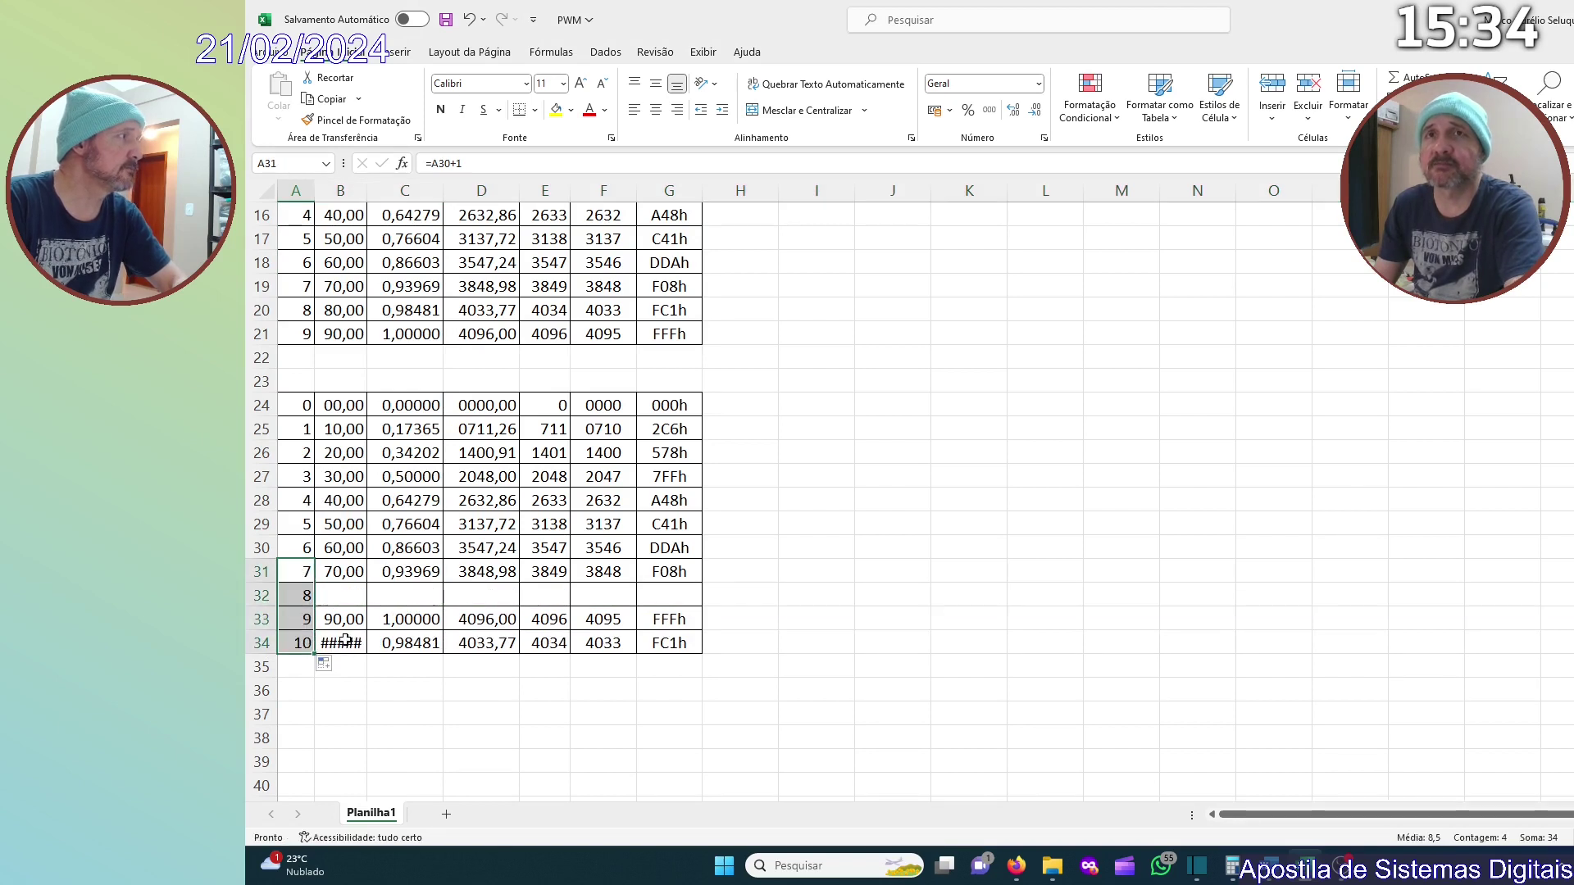
Change the angle formula in B25 to =90/10*A25 and fill it down to B34.
click(355, 573)
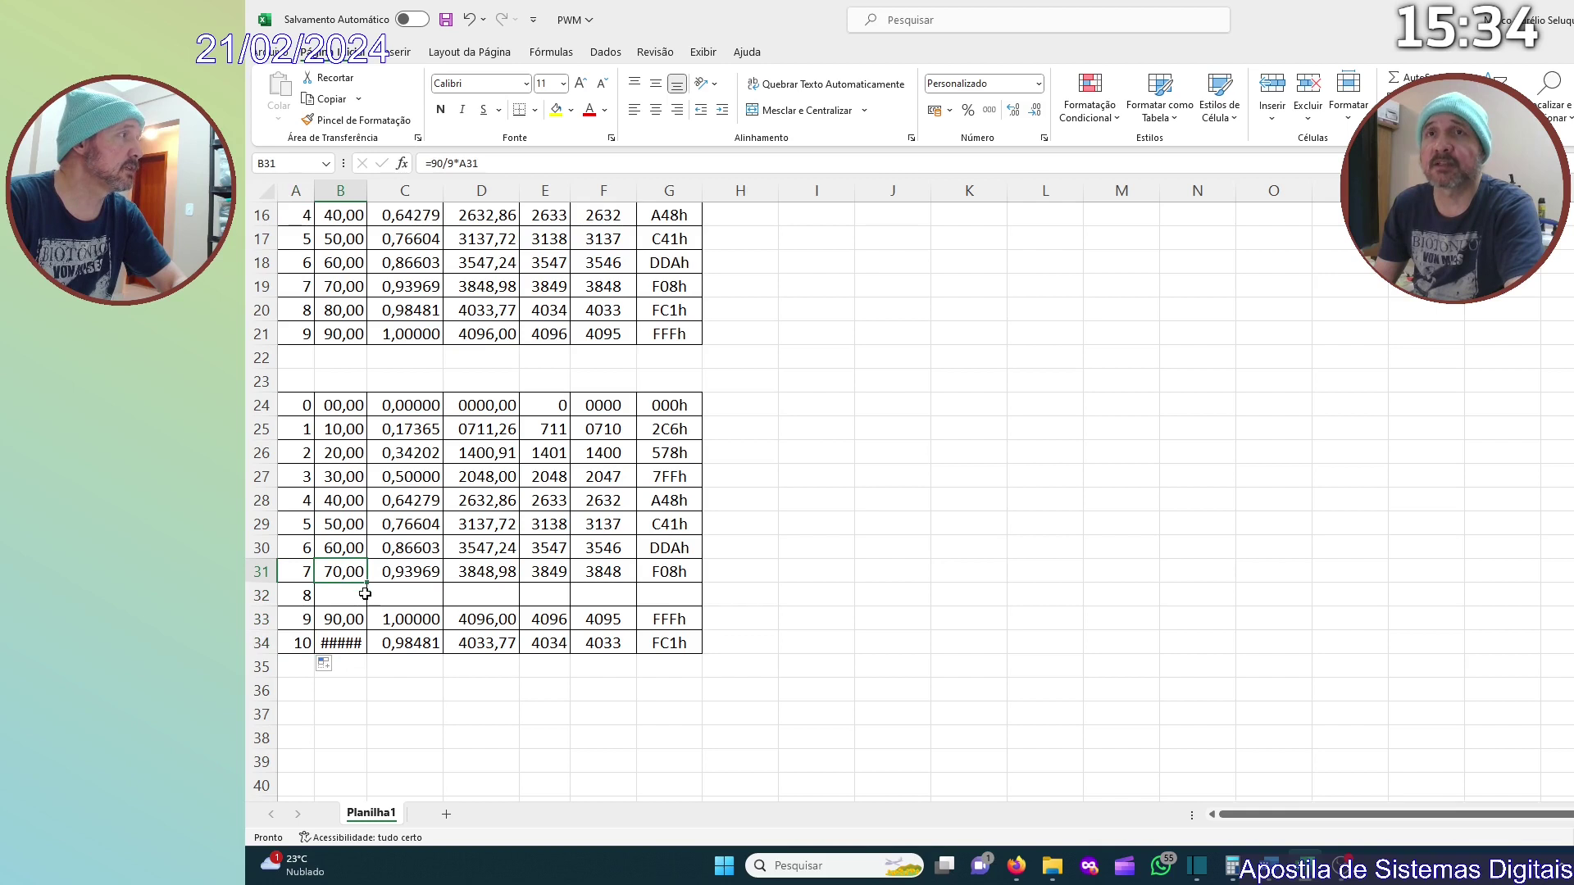
click(354, 433)
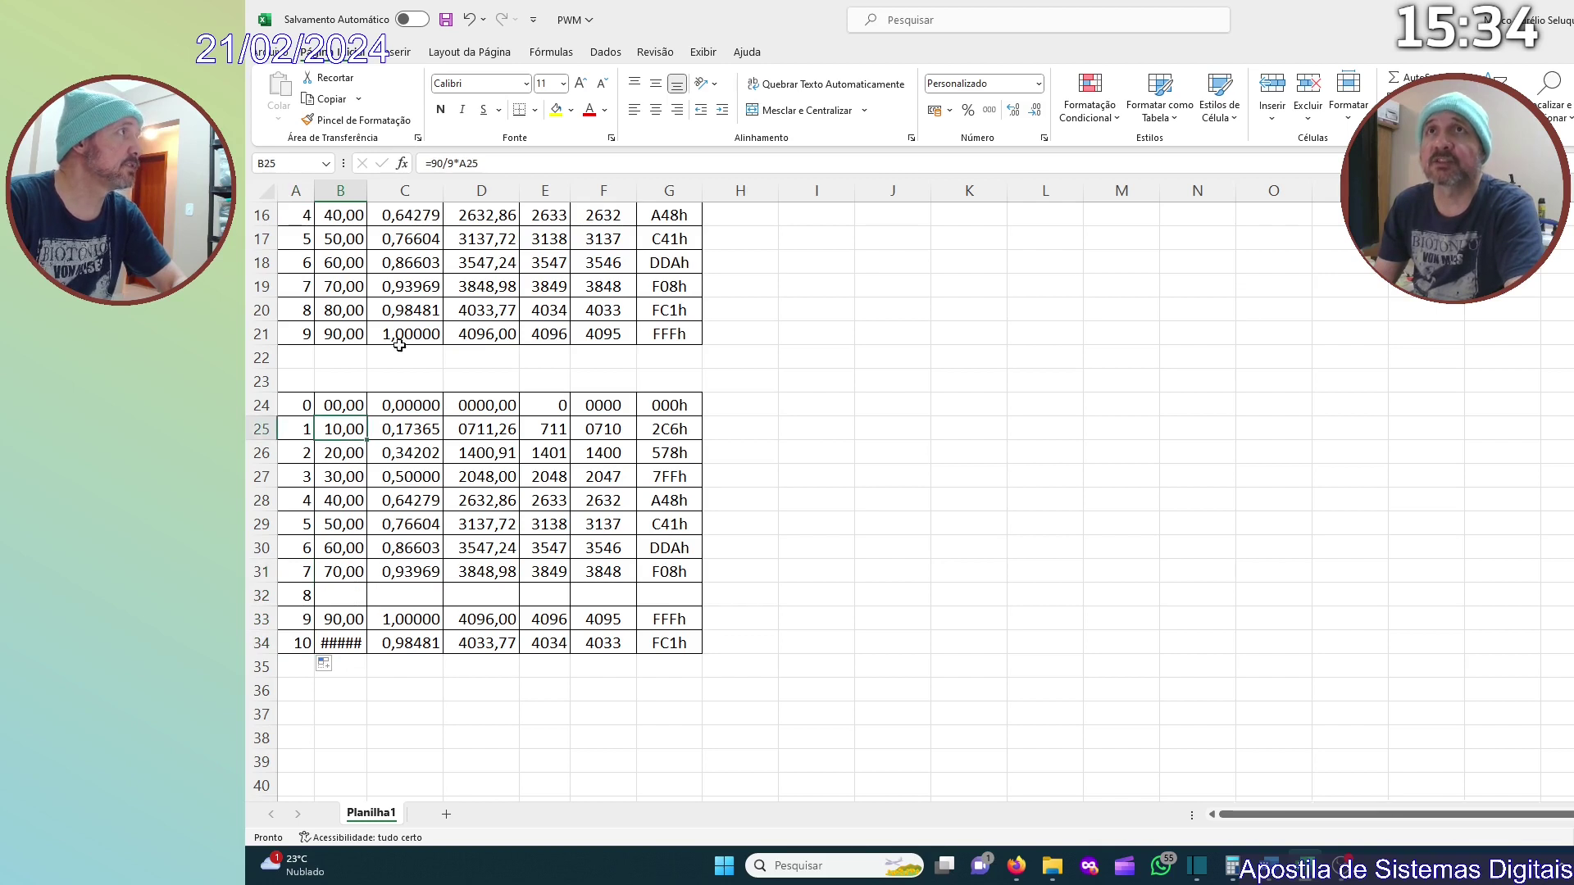
click(451, 163)
text(10)
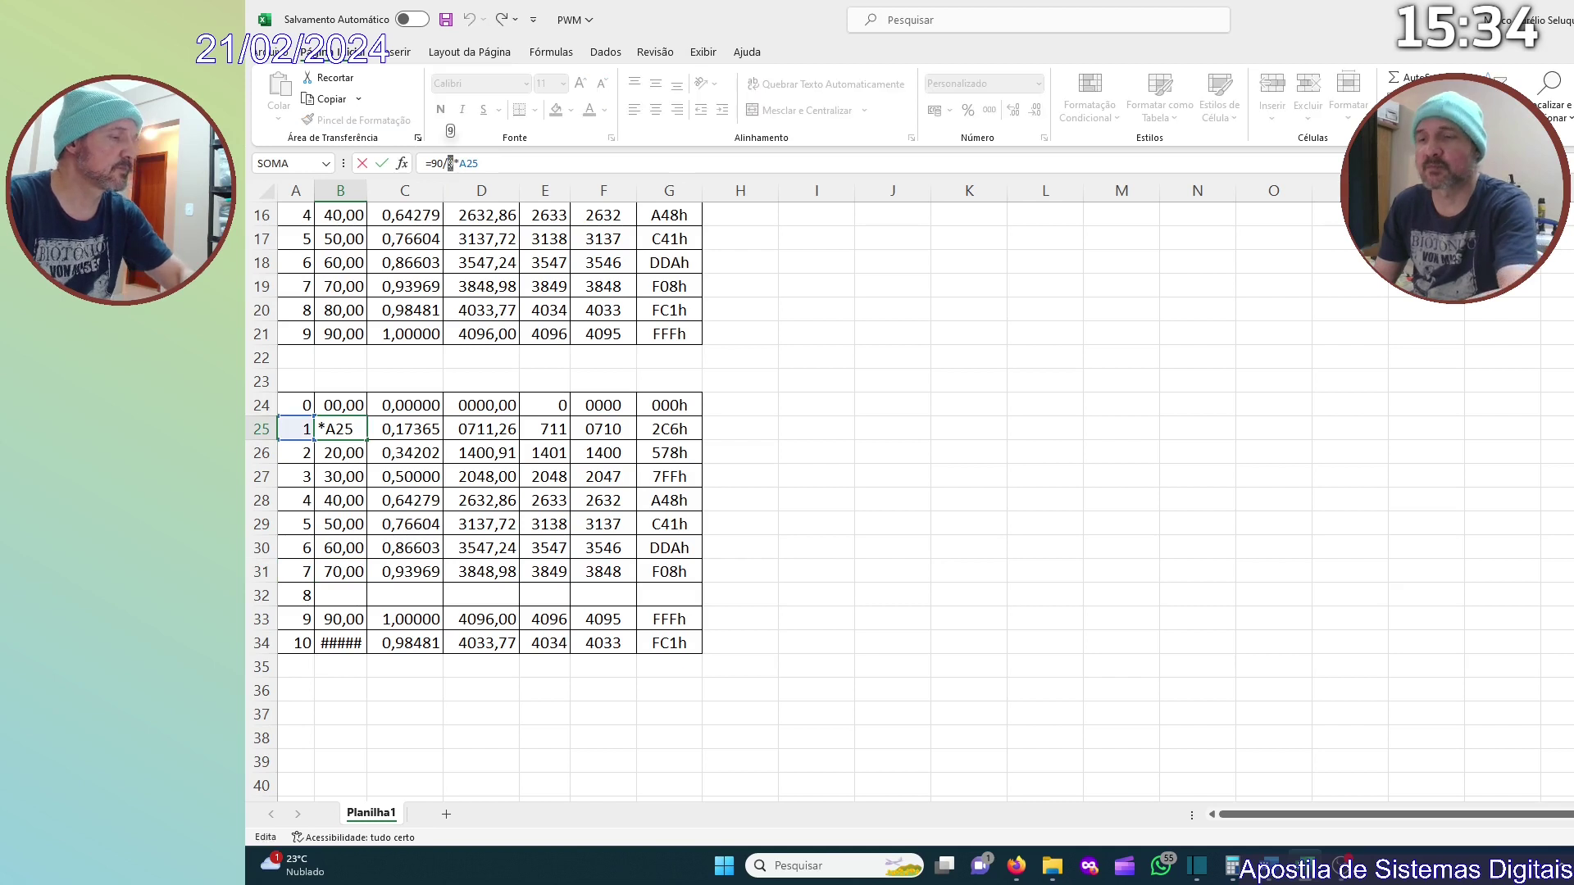
key(Return)
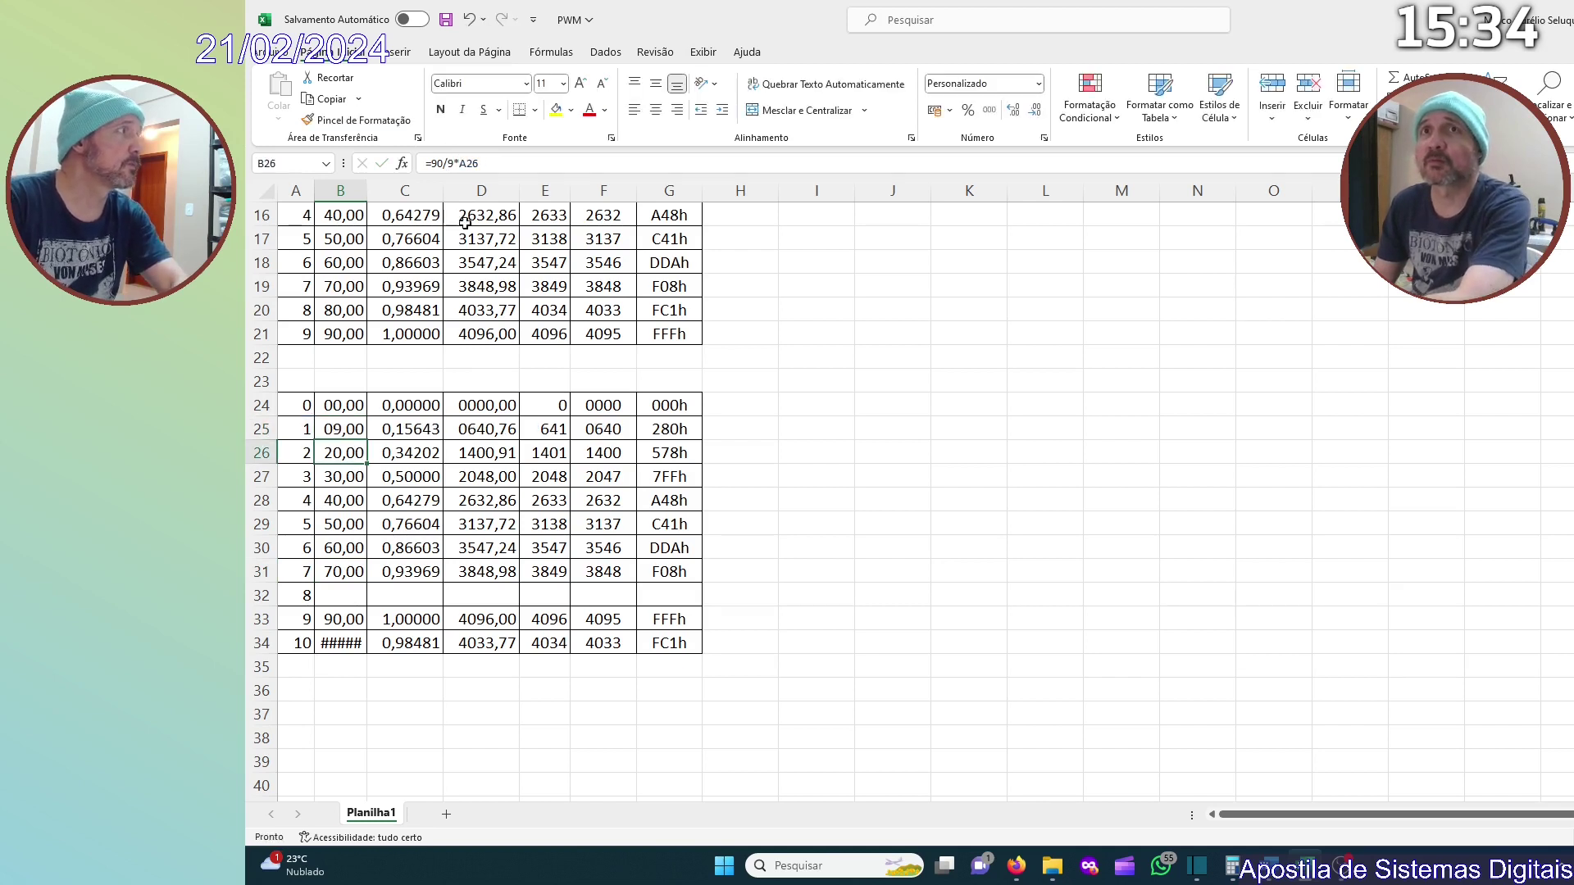
click(326, 433)
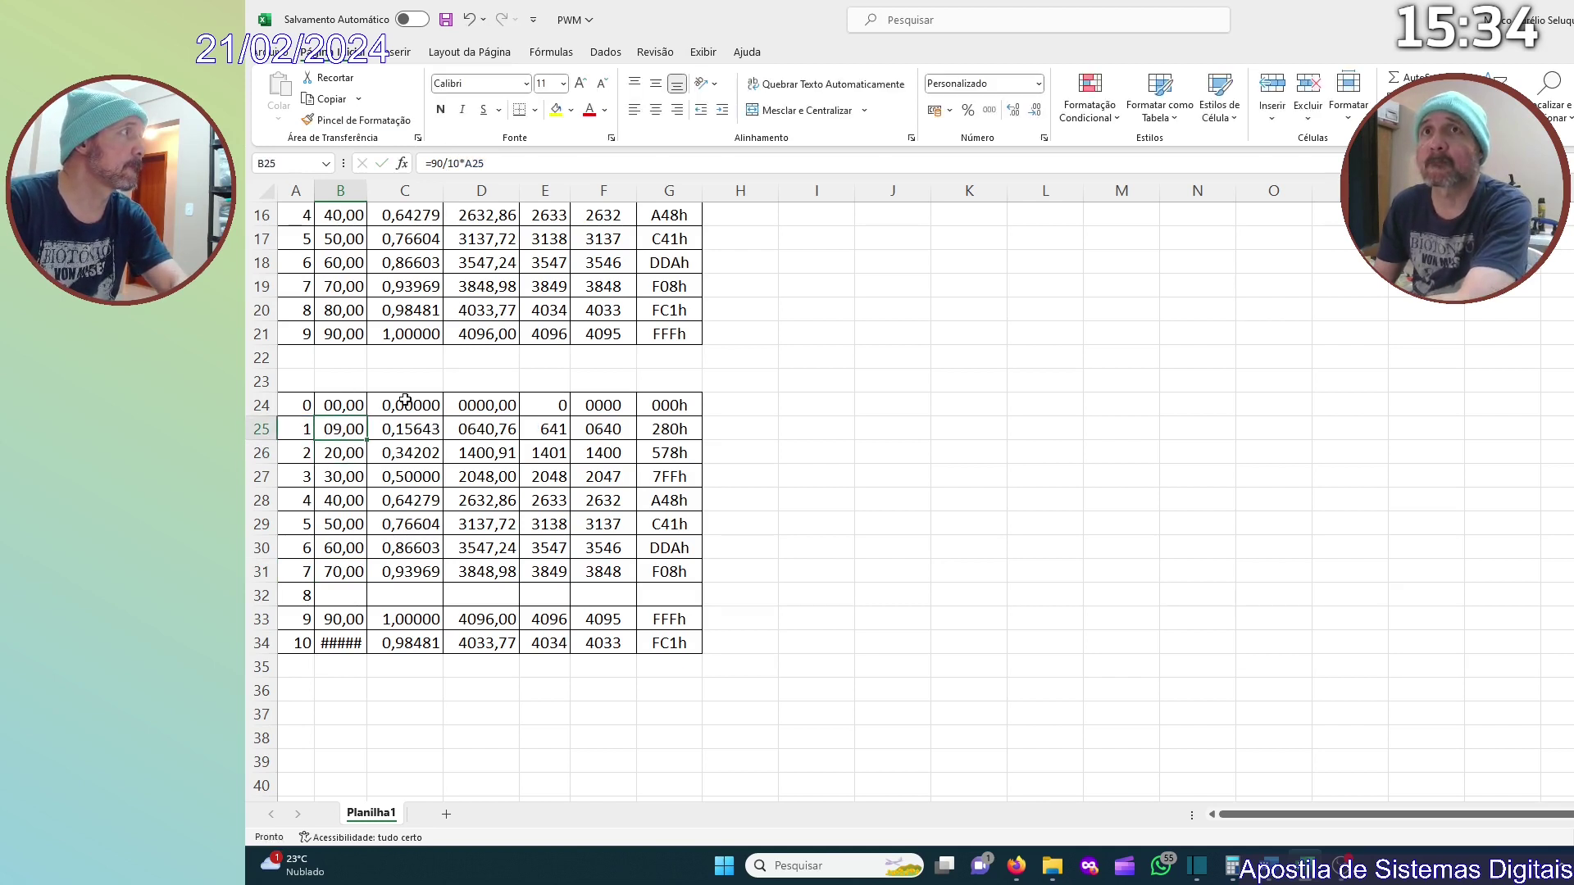
drag(369, 441, 360, 647)
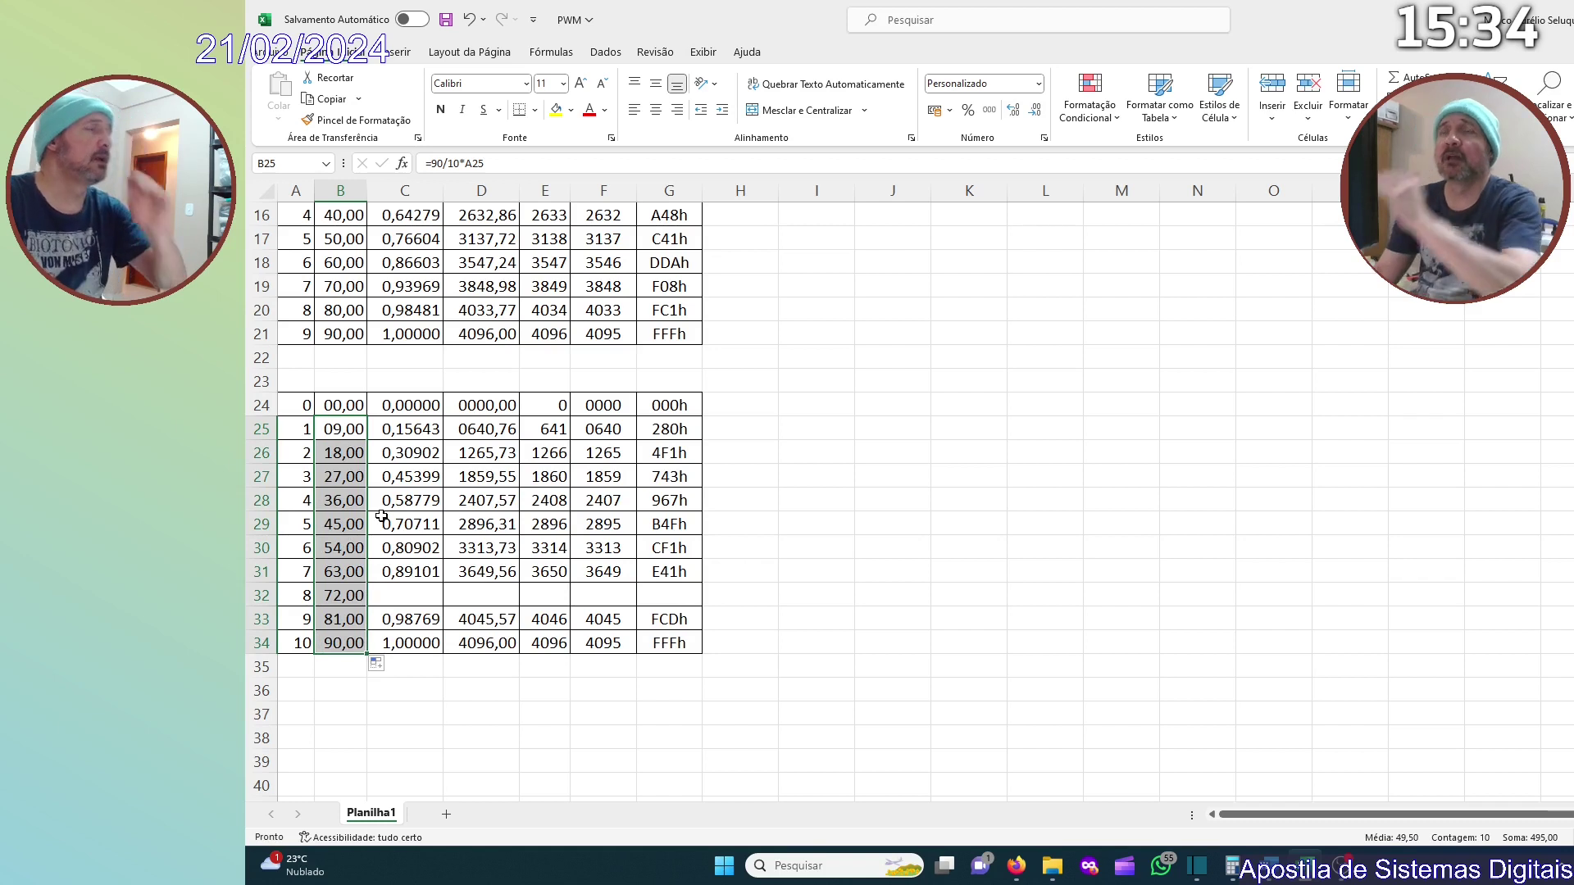
Fill the sine formula from C25 down to C34.
click(414, 433)
drag(443, 441, 426, 653)
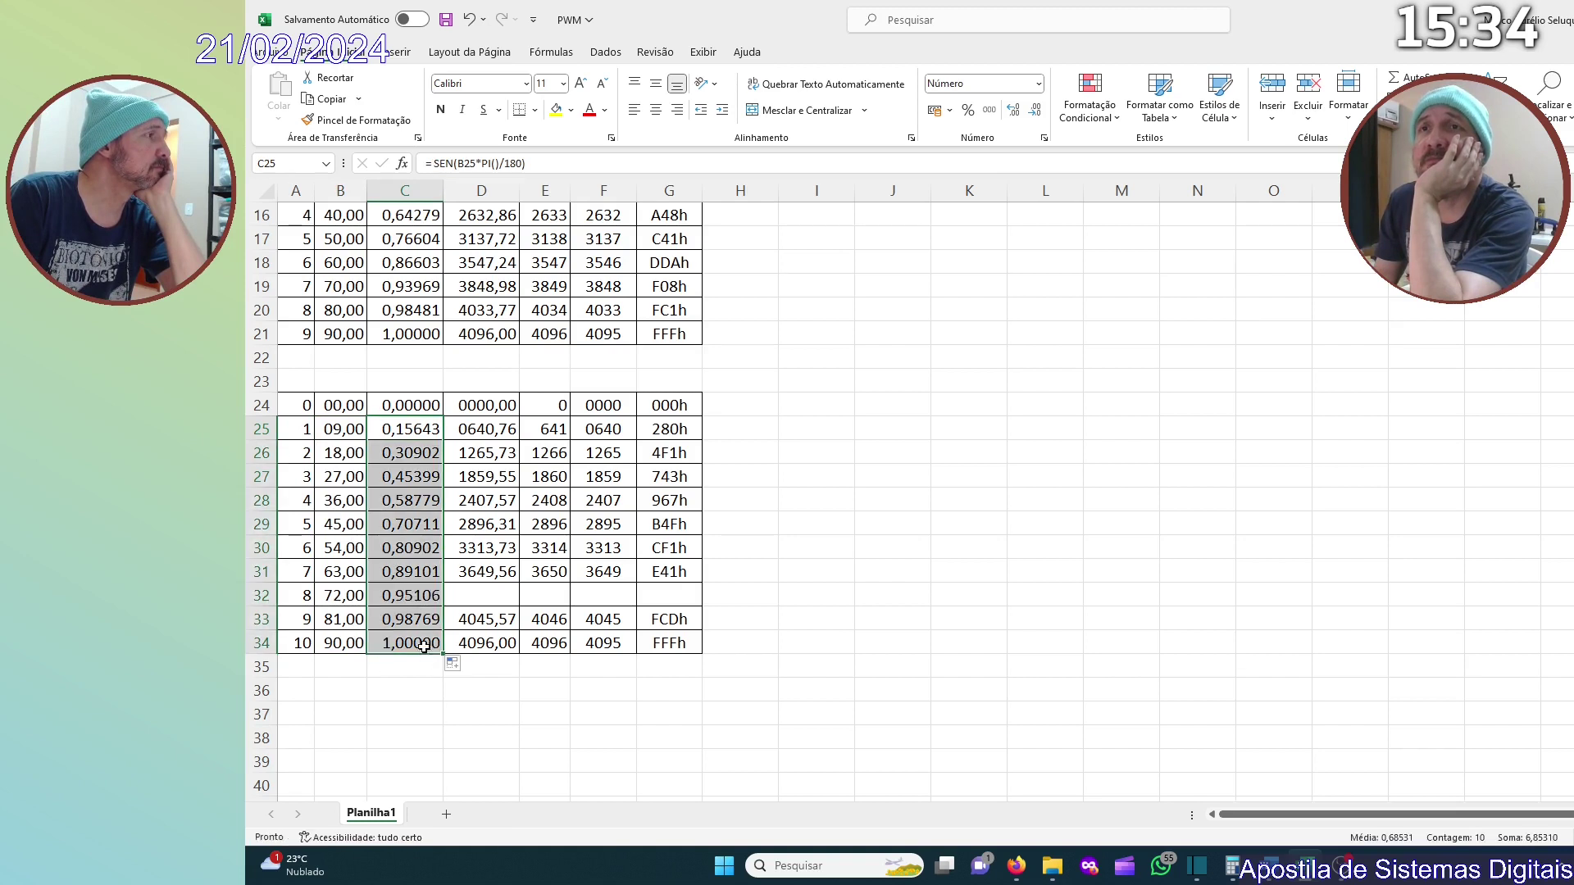
click(422, 542)
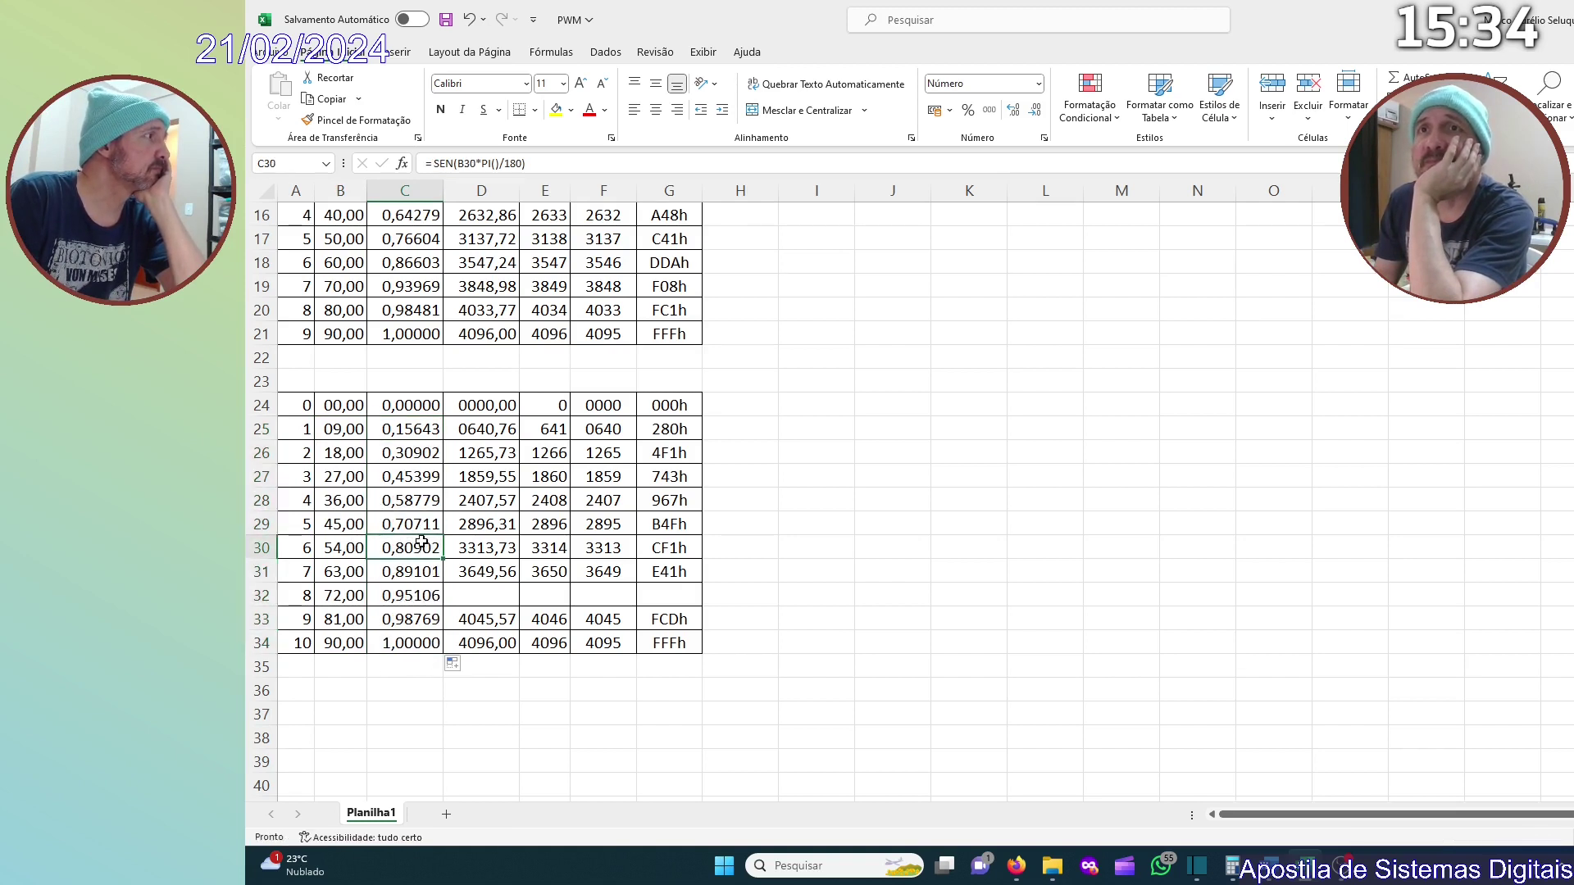
Fill the formulas of D31:G31 into row 32 to complete the inserted row.
click(493, 571)
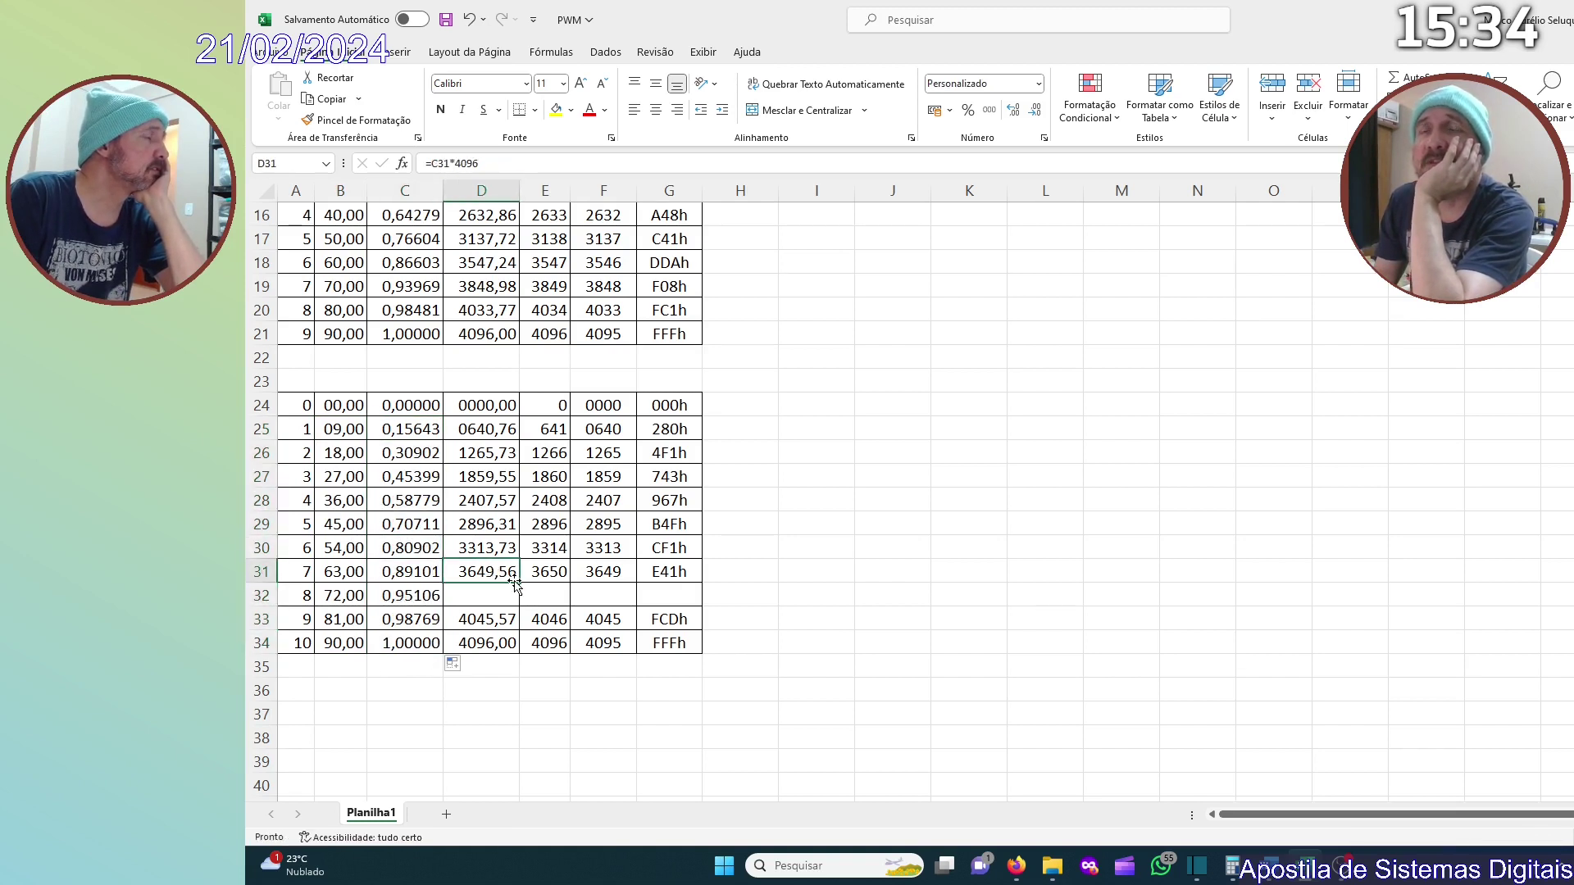
drag(492, 571, 698, 602)
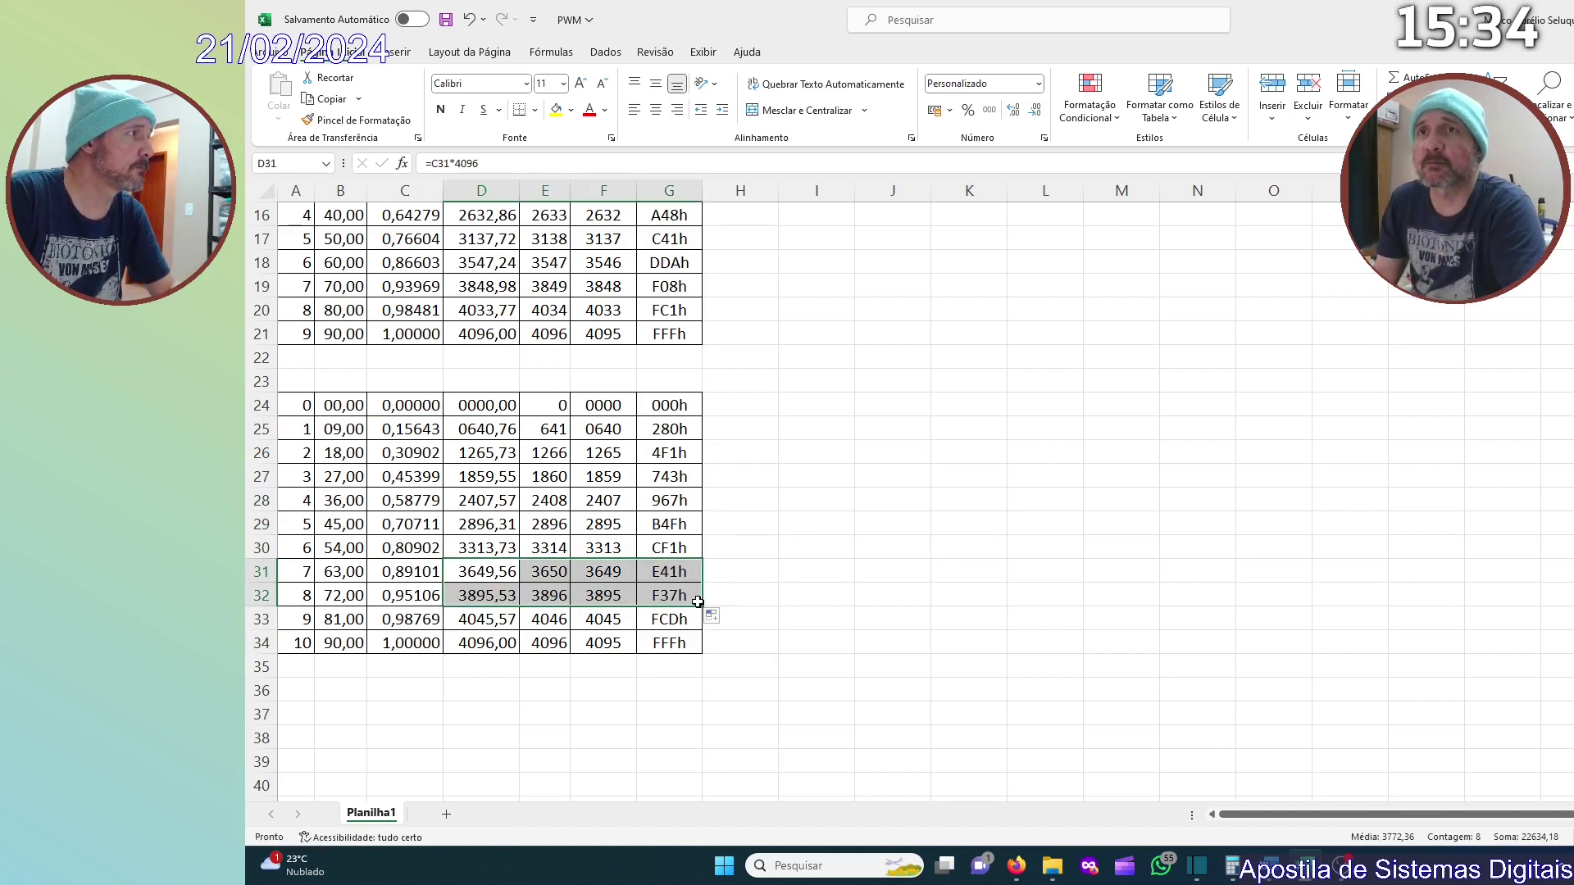
click(531, 591)
click(495, 598)
click(585, 693)
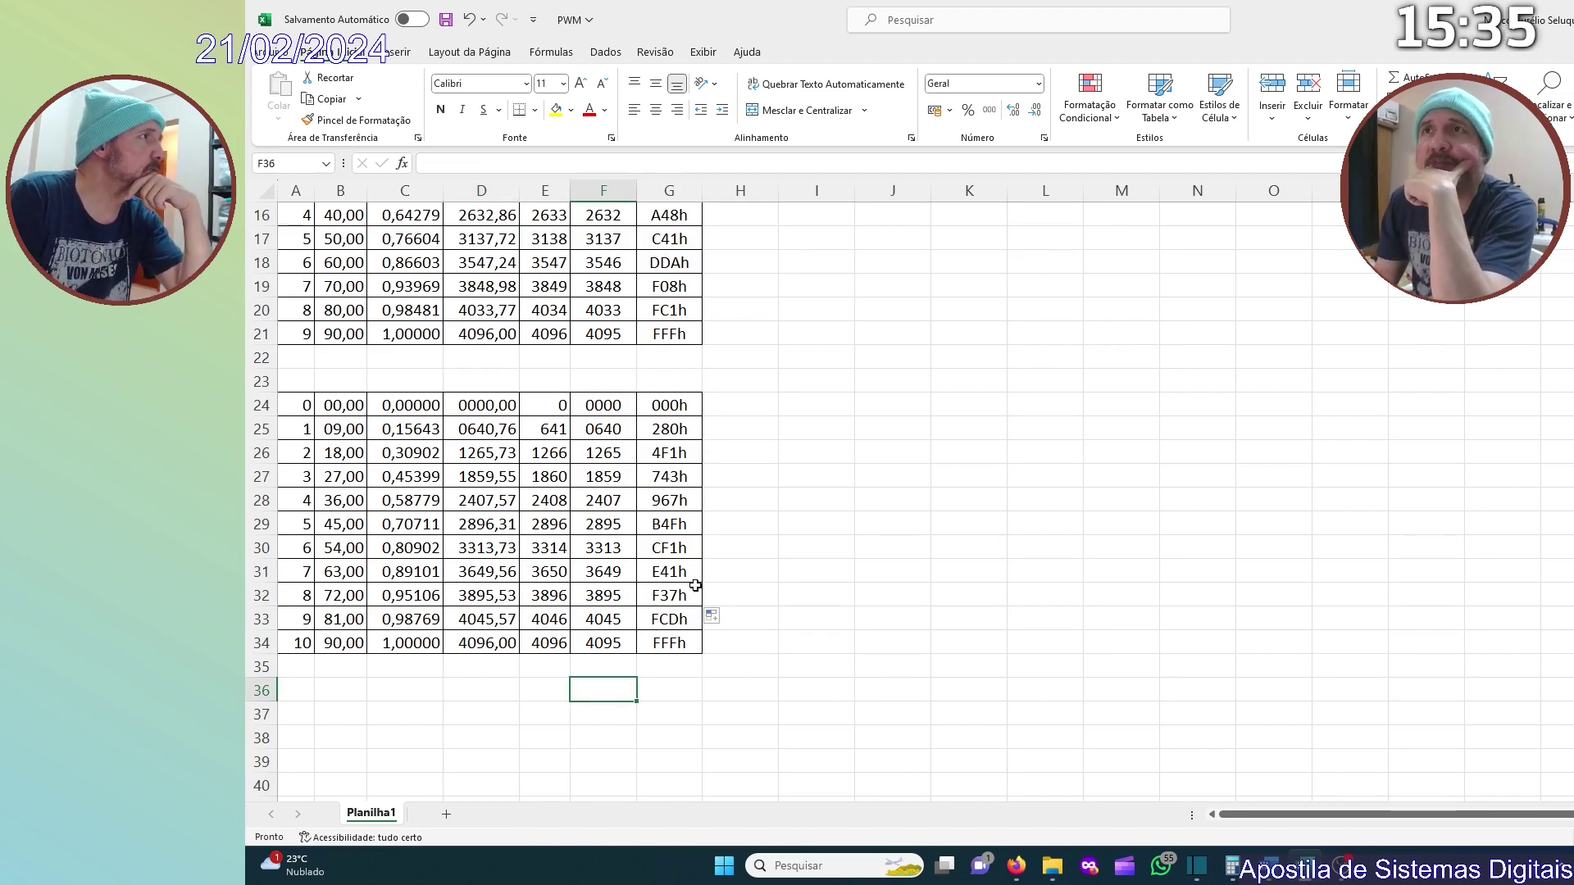
Review the hexadecimal values of the new table by selecting G24:G34.
click(678, 402)
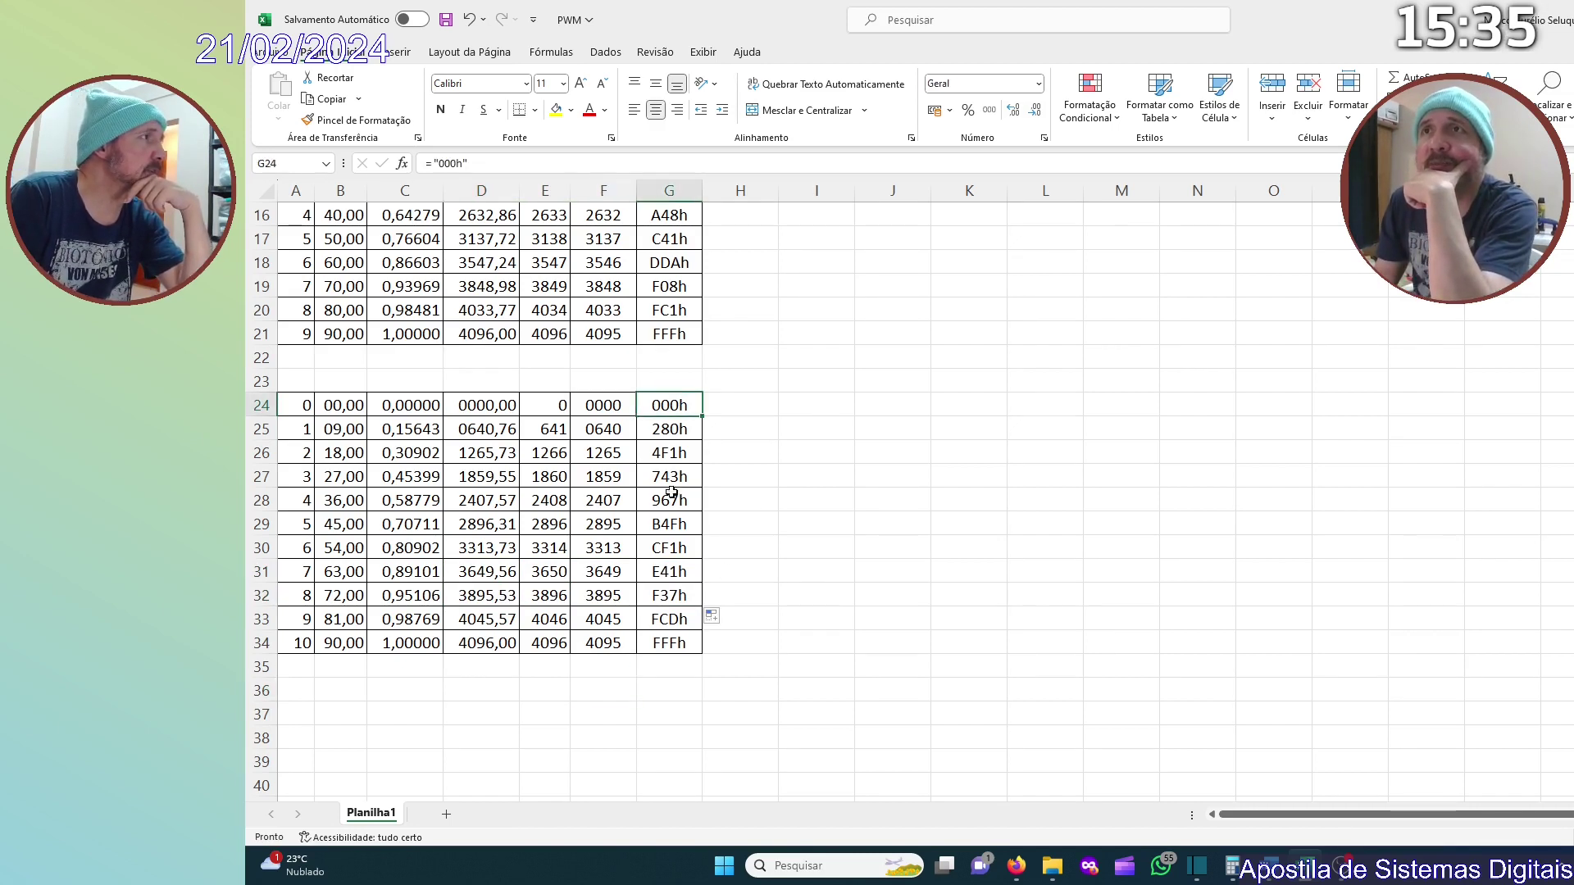
shift+click(678, 643)
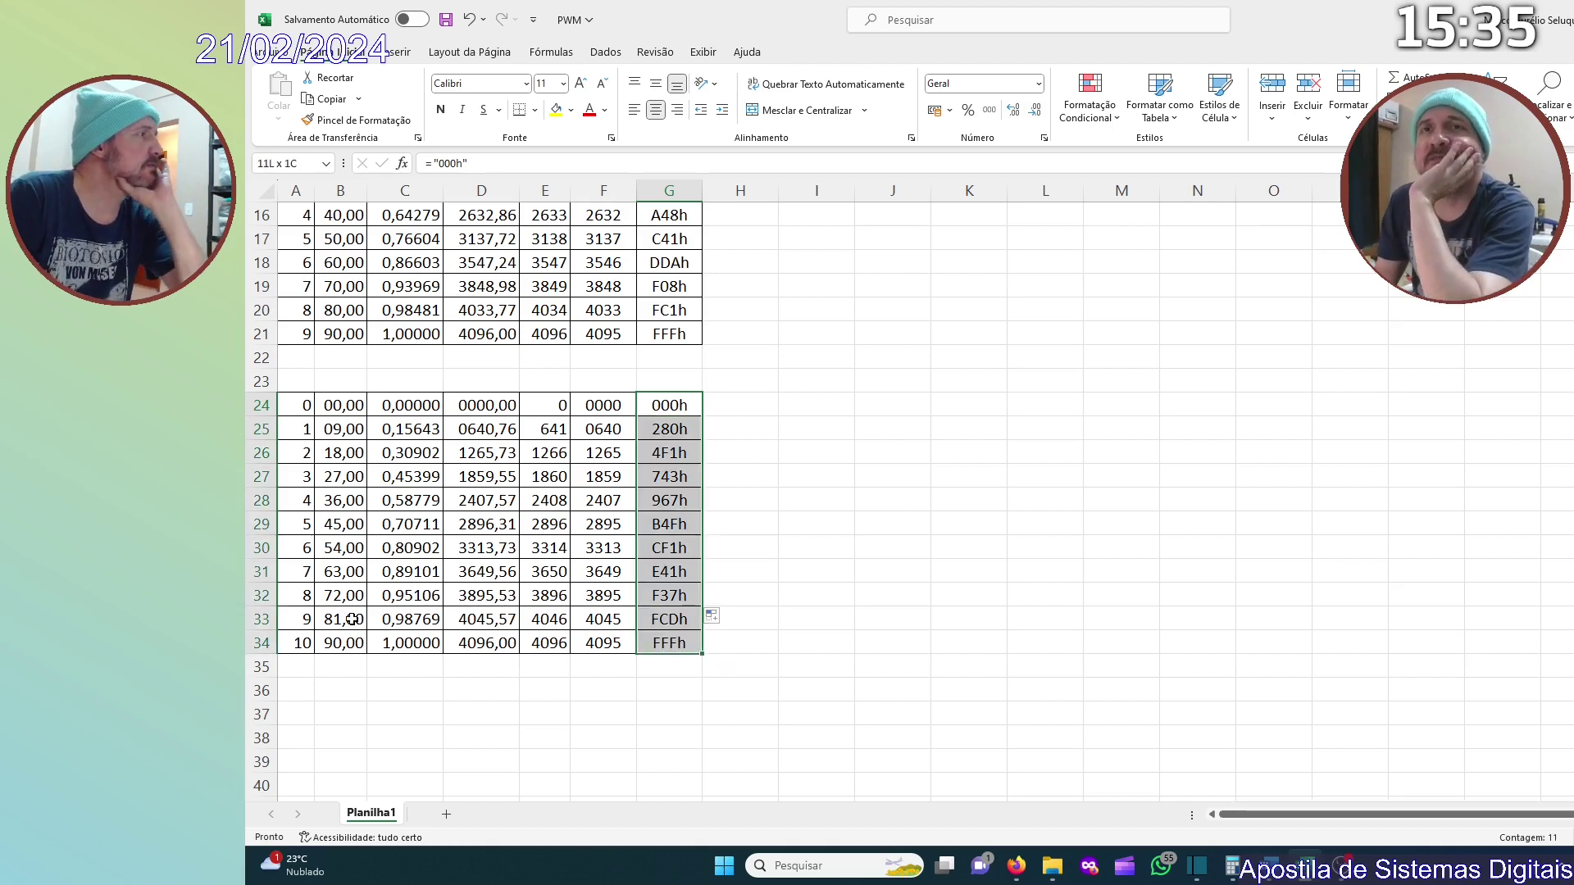
click(806, 467)
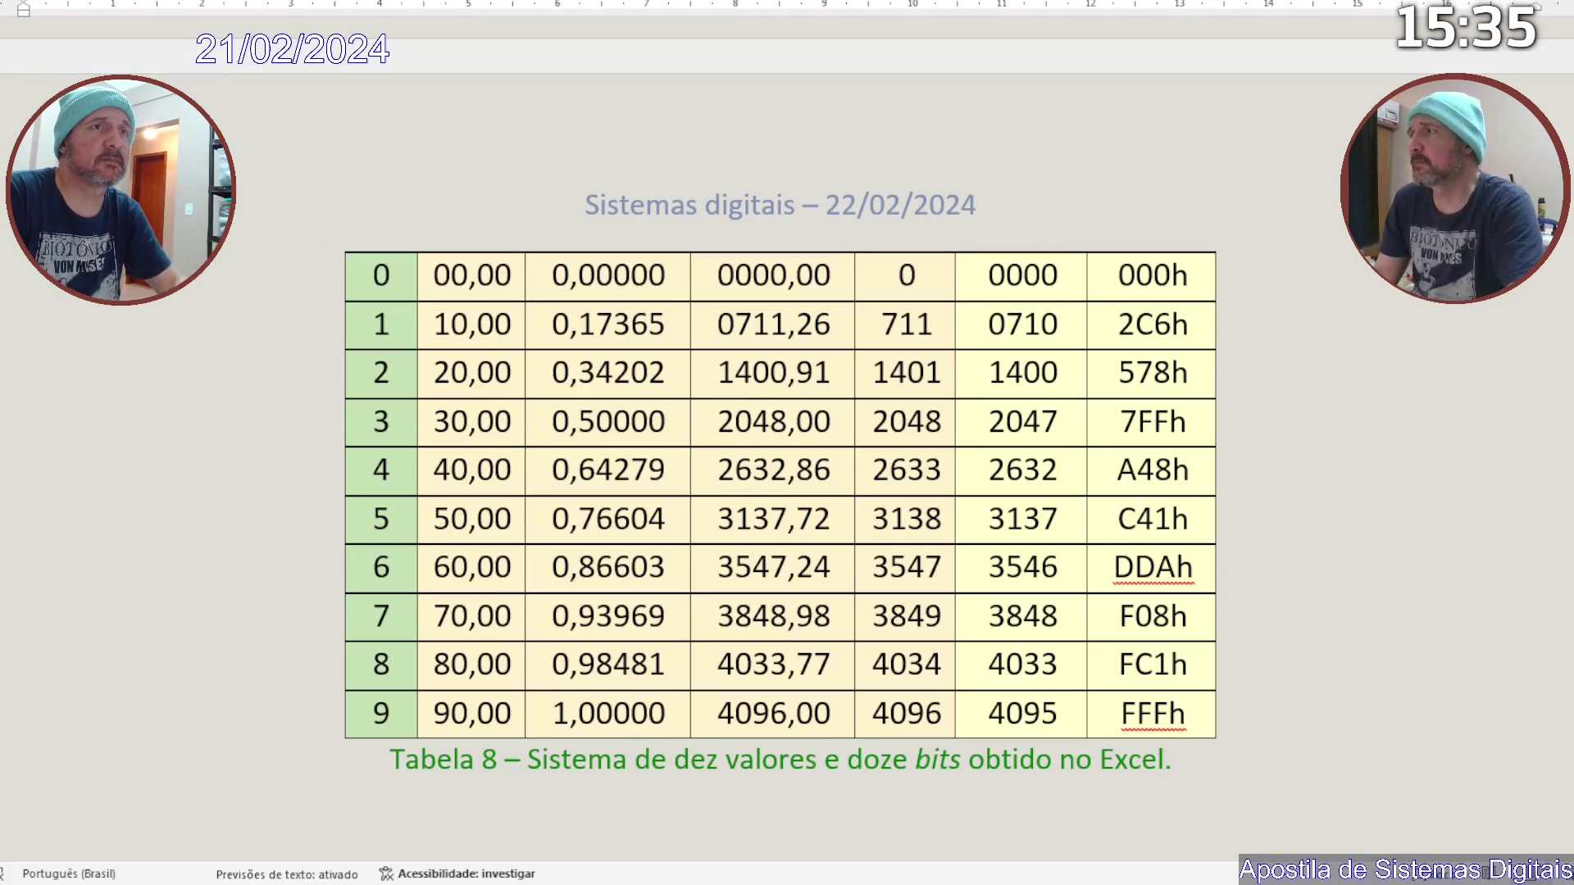
Look back through the Word handout from Tabela 8 to its cover page.
scroll(779, 492, up, 20)
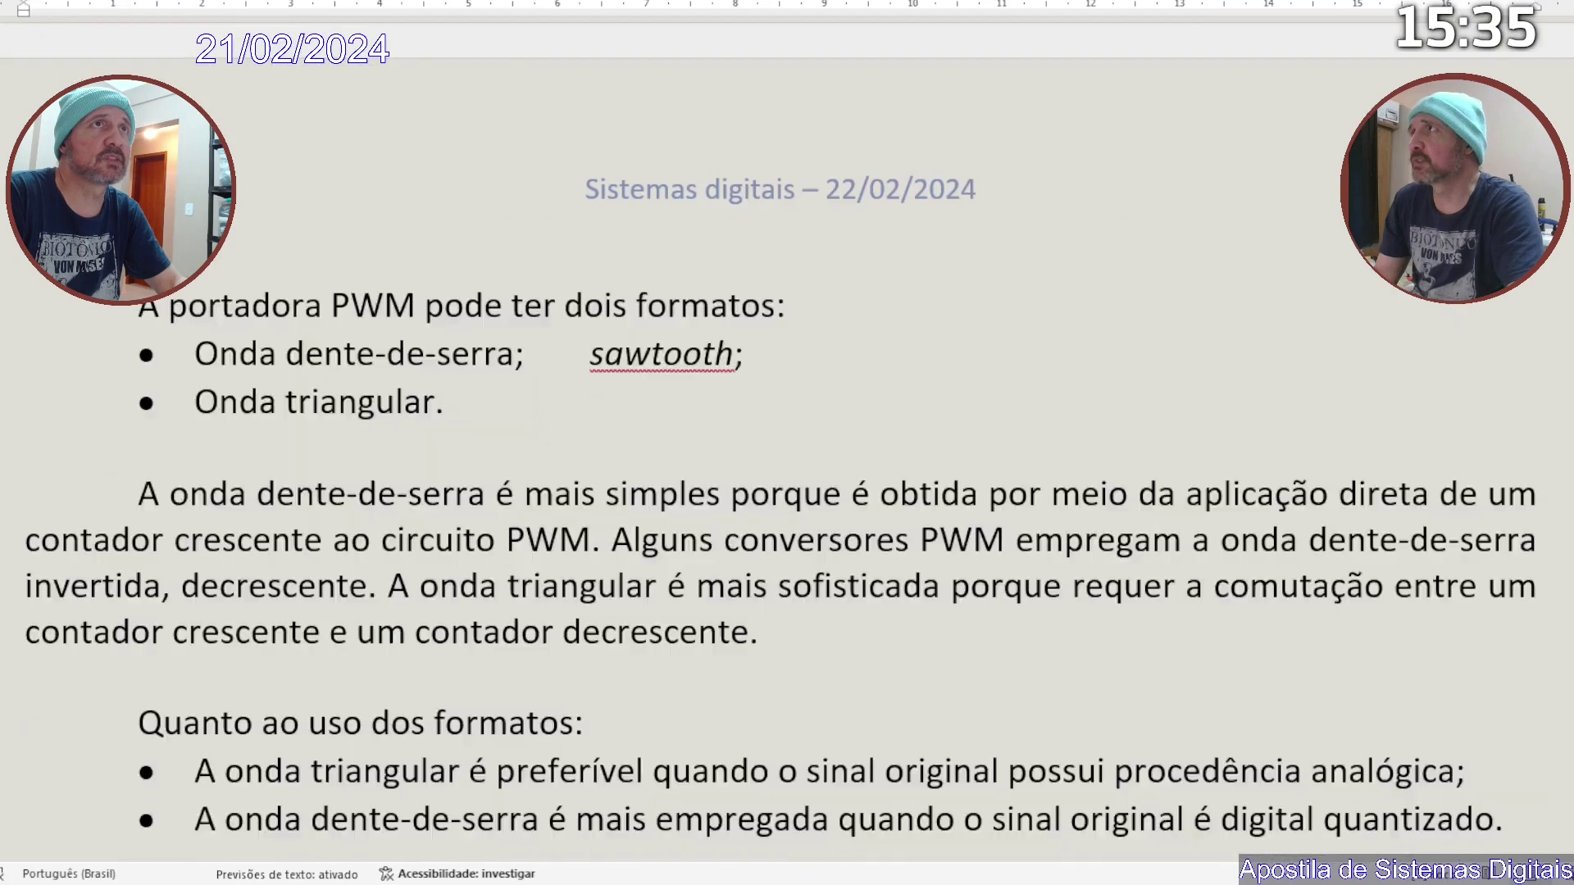
scroll(778, 492, down, 2)
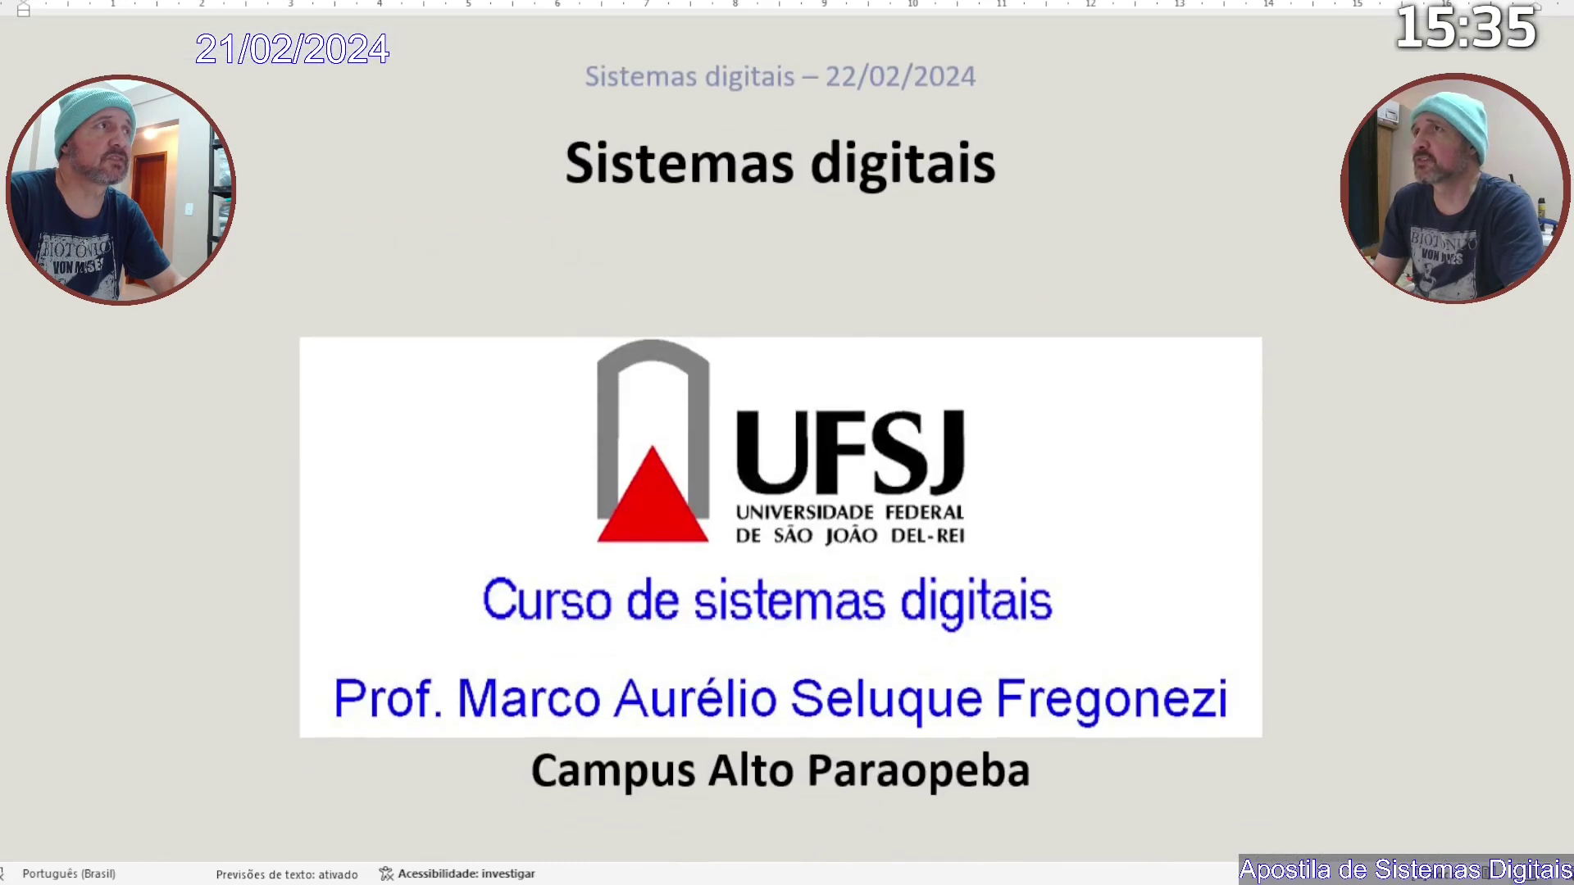